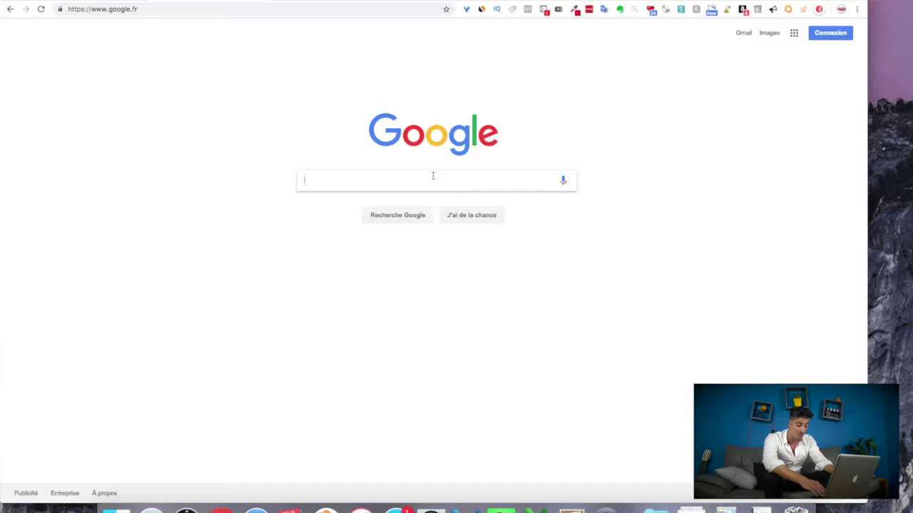
Search Google for "gogolf" and show the image results
{"action": "type", "text": "gogol"}
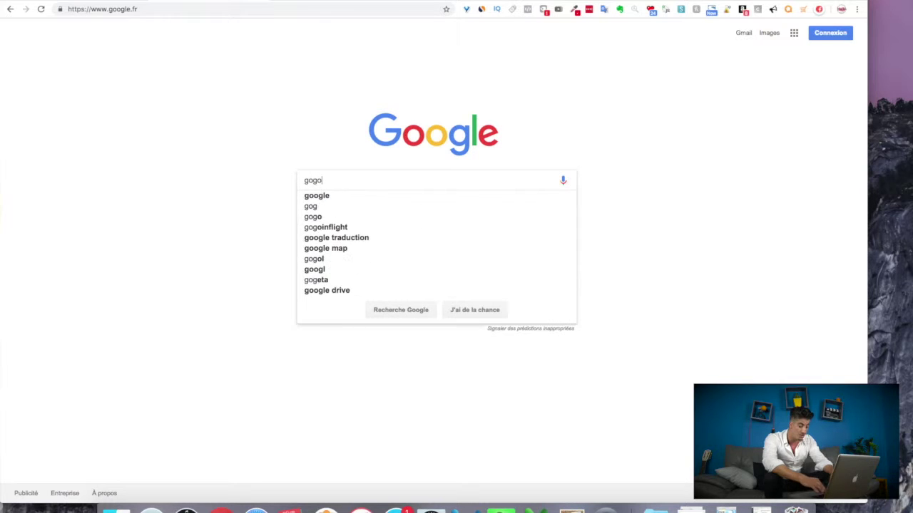
{"action": "type", "text": "f"}
{"action": "key", "text": "Return"}
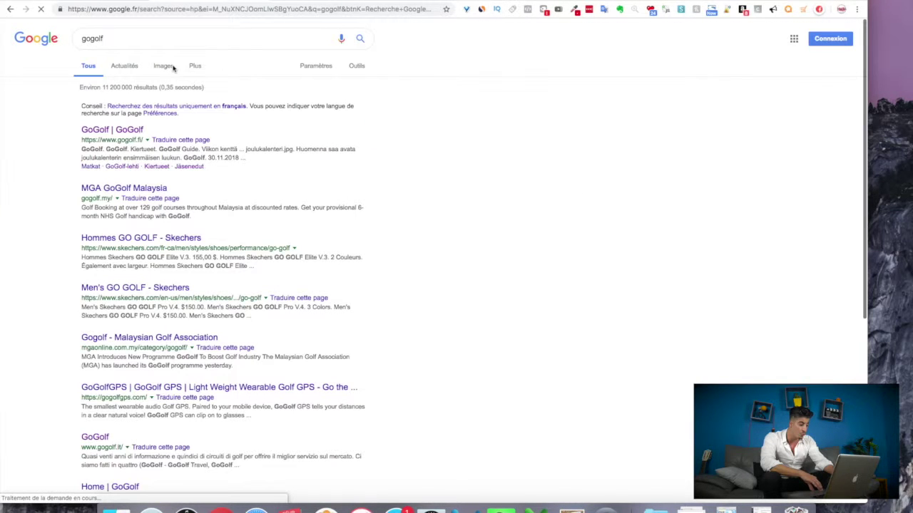
{"action": "left_click", "coordinate": [164, 66]}
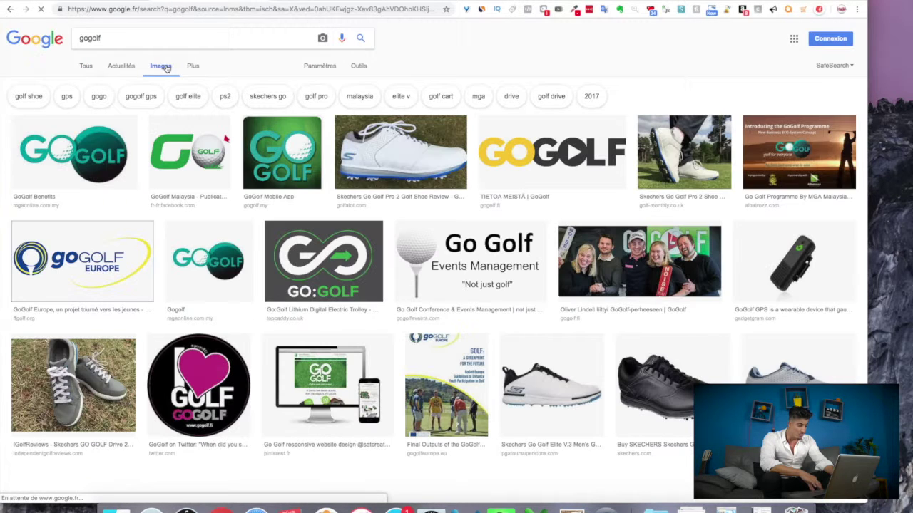
Open the "GoGolf Benefits" logo, narrow the browser window to expose the desktop, and save the image there
{"action": "left_click", "coordinate": [94, 164]}
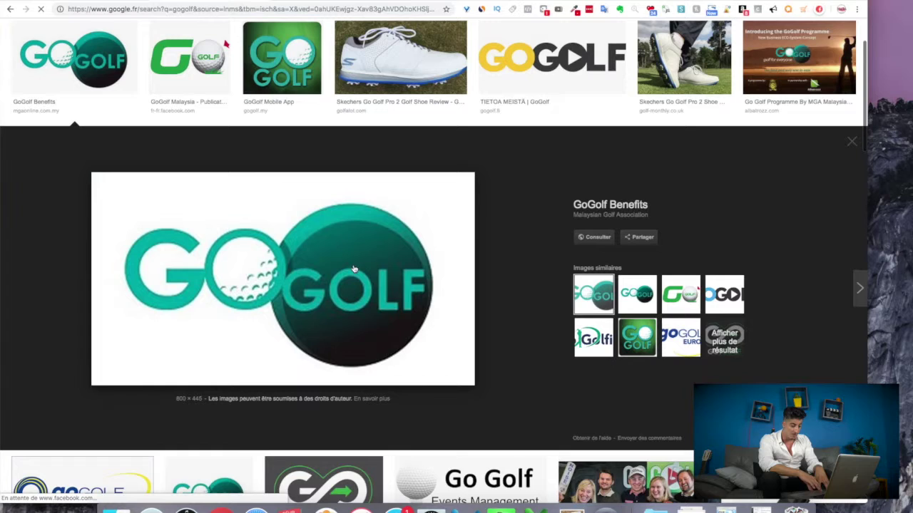
{"action": "left_click_drag", "start_coordinate": [307, 268], "coordinate": [809, 127]}
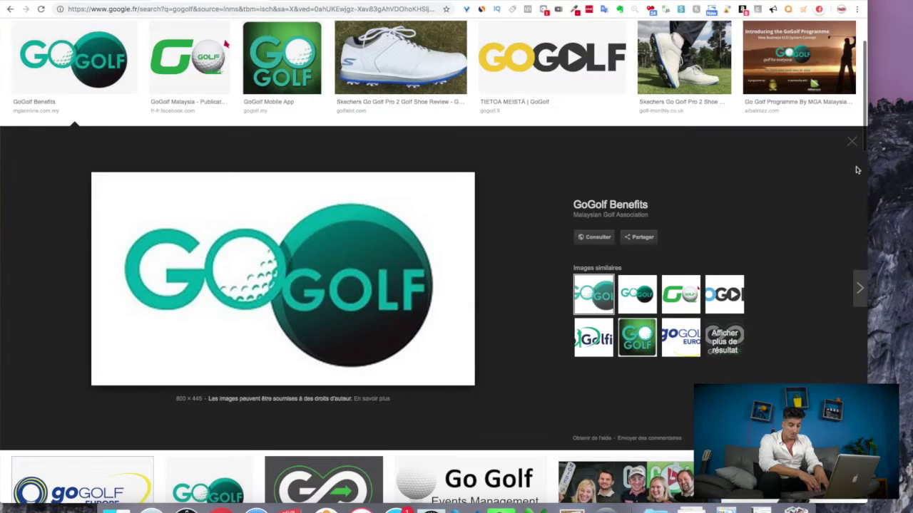
{"action": "left_click_drag", "start_coordinate": [867, 172], "coordinate": [793, 179]}
{"action": "left_click_drag", "start_coordinate": [310, 273], "coordinate": [866, 170]}
{"action": "scroll", "coordinate": [606, 235], "scroll_direction": "down", "scroll_amount": 3}
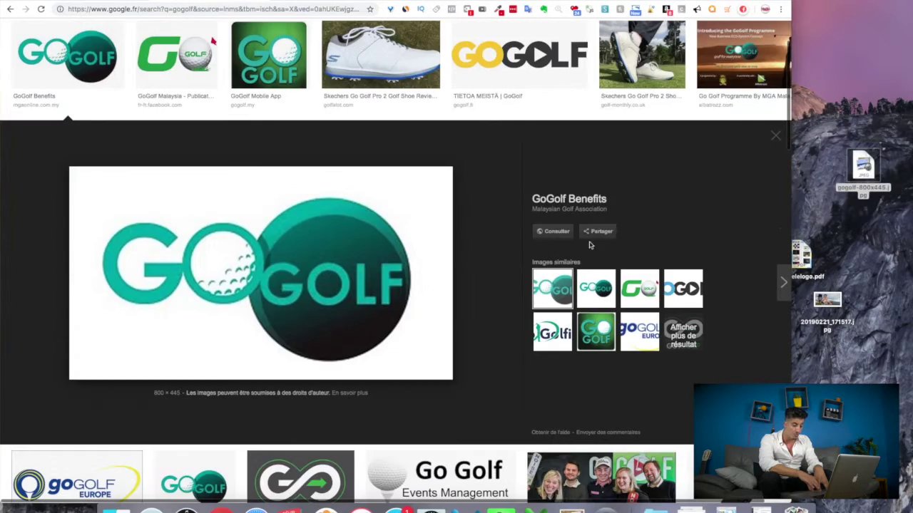
Open the green "GoGolf Malaysia" logo with the golf ball and save the image to the desktop
{"action": "left_click", "coordinate": [175, 56]}
{"action": "left_click_drag", "start_coordinate": [233, 236], "coordinate": [850, 100]}
{"action": "scroll", "coordinate": [535, 92], "scroll_direction": "down", "scroll_amount": 1}
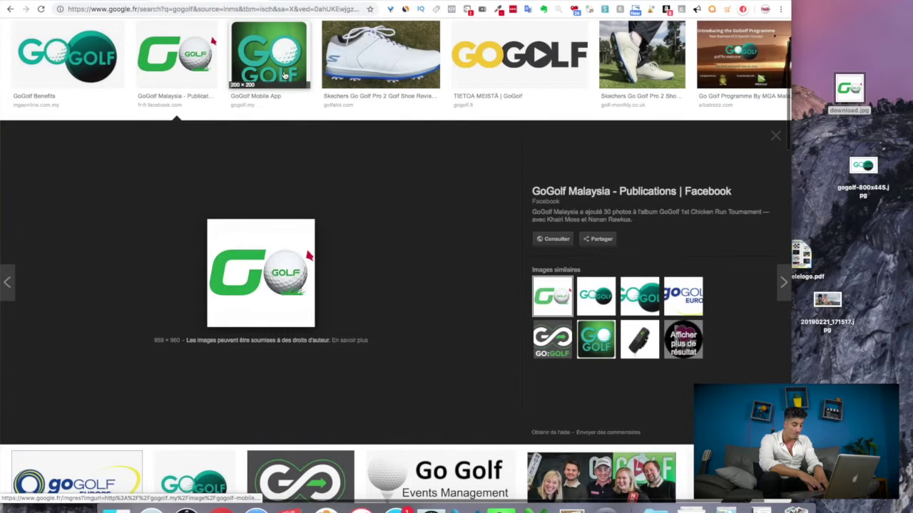
Try to save the square "GoGolf Mobile App" logo to the desktop
{"action": "left_click", "coordinate": [283, 74]}
{"action": "left_click_drag", "start_coordinate": [275, 271], "coordinate": [836, 41]}
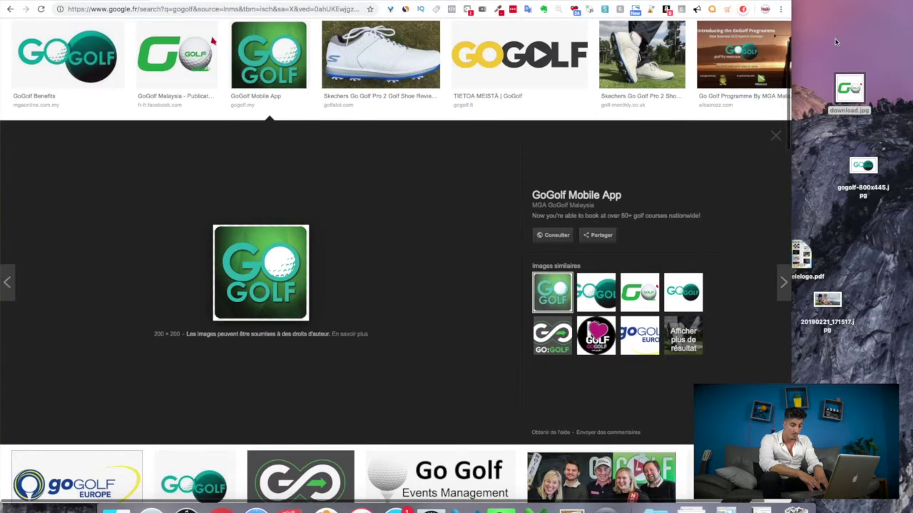
{"action": "left_click", "coordinate": [762, 509]}
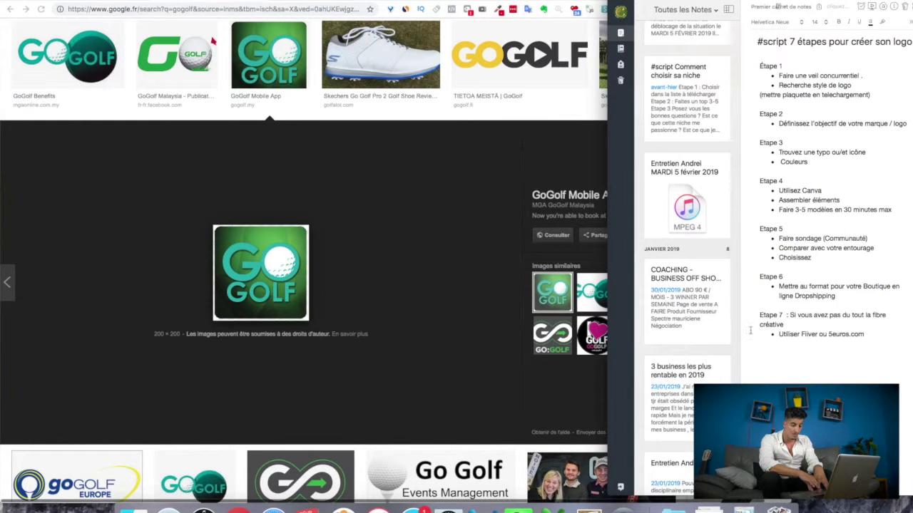
{"action": "key", "text": "super+m"}
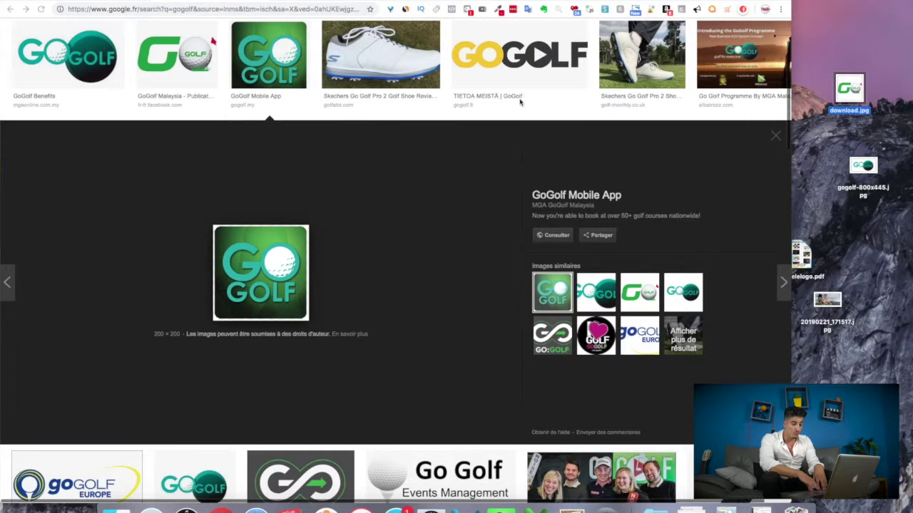
Open the yellow and black GoGolf logo from gogolf.fi, save it to the desktop, and check the remaining image results
{"action": "left_click", "coordinate": [516, 69]}
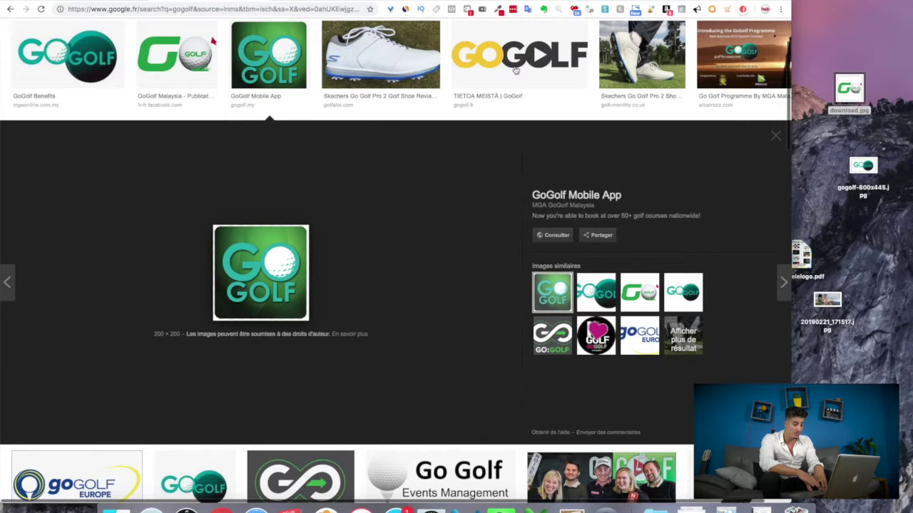
{"action": "left_click", "coordinate": [516, 69]}
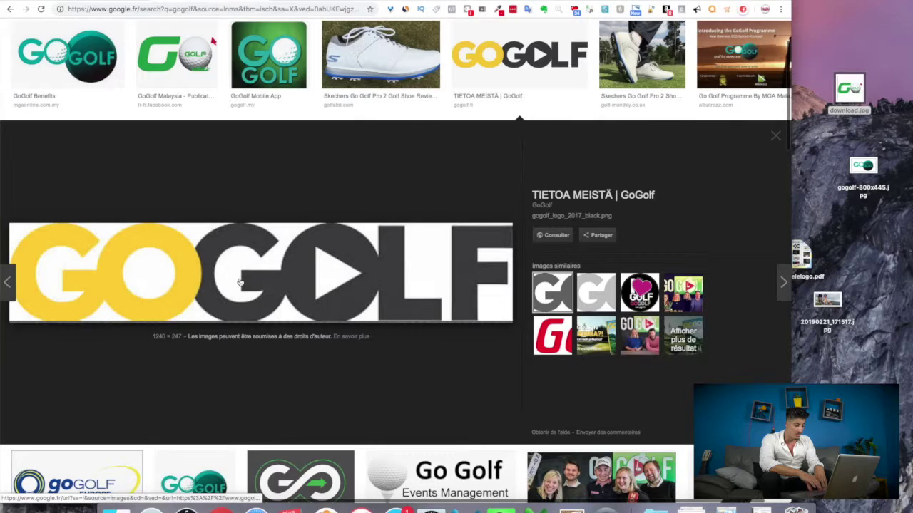
{"action": "left_click_drag", "start_coordinate": [239, 282], "coordinate": [760, 121]}
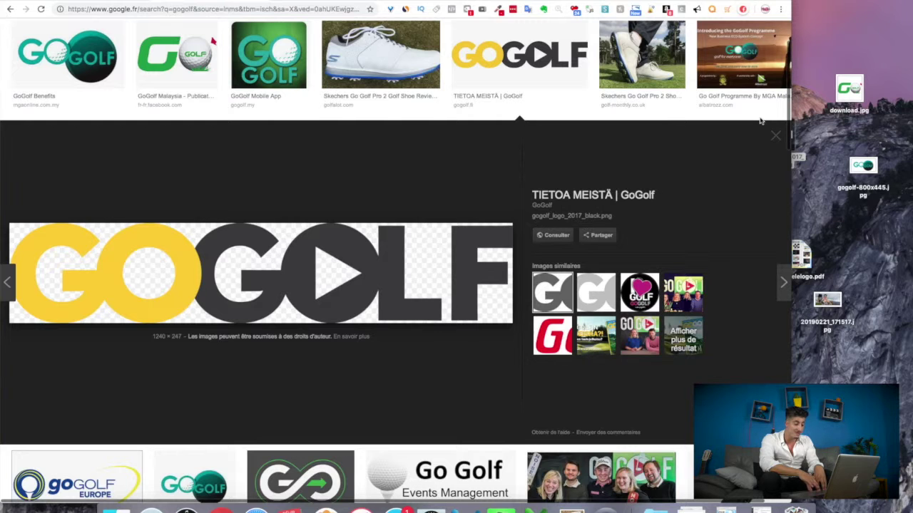
{"action": "scroll", "coordinate": [649, 165], "scroll_direction": "down", "scroll_amount": 5}
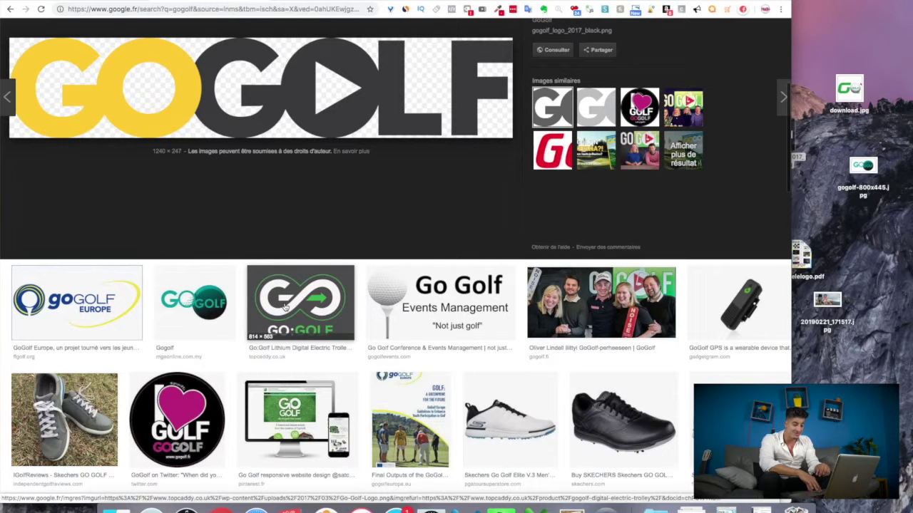
{"action": "scroll", "coordinate": [284, 307], "scroll_direction": "up", "scroll_amount": 5}
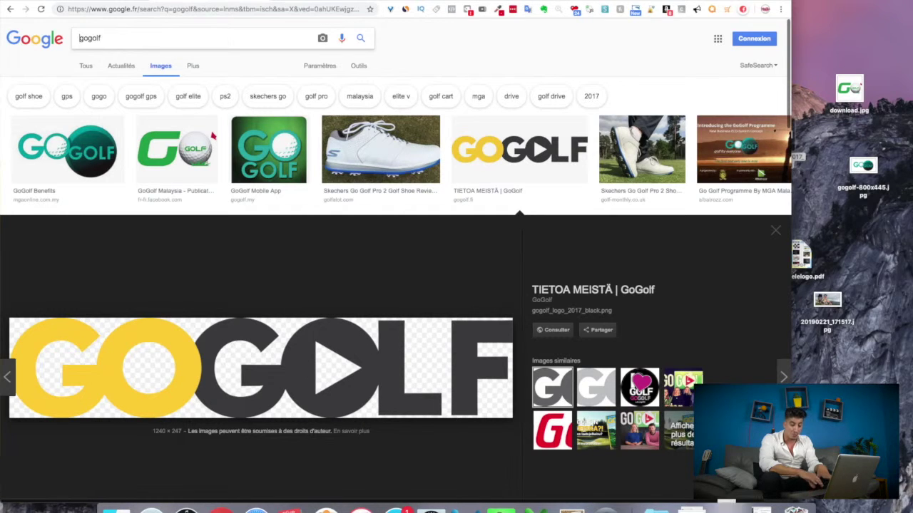
Open the "Style de logo" sheet, review the logo styles, and close it
{"action": "left_click", "coordinate": [726, 502]}
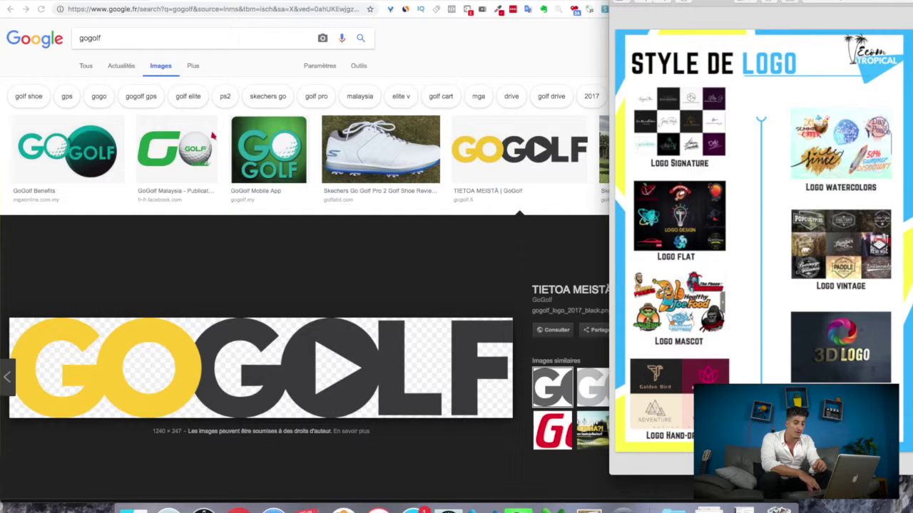
{"action": "key", "text": "super+q"}
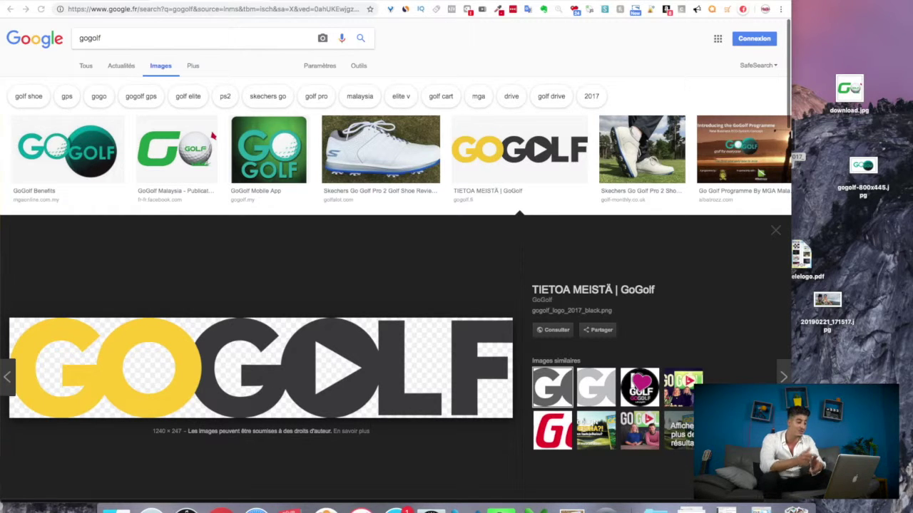
Switch to Canva, look through the design types including Logo under Marketing, and start a new blank logo design
{"action": "key", "text": "ctrl+Tab"}
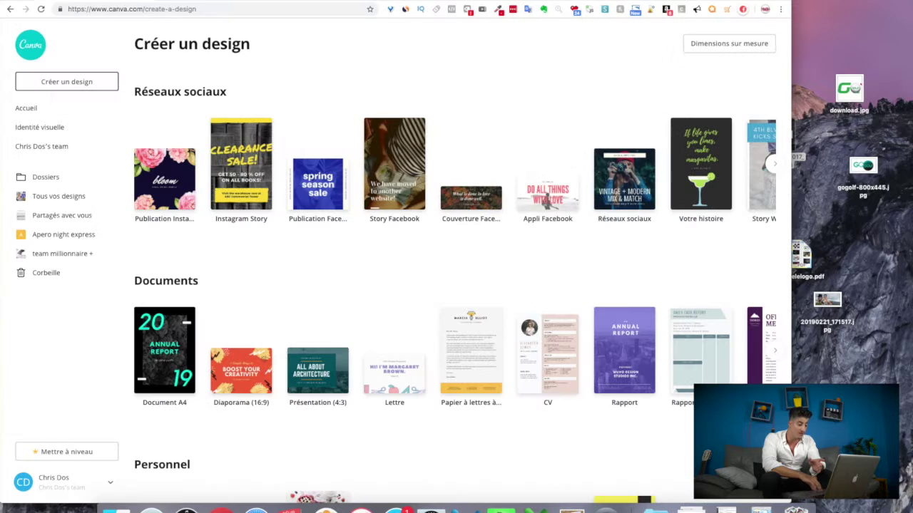
{"action": "scroll", "coordinate": [235, 200], "scroll_direction": "down", "scroll_amount": 4}
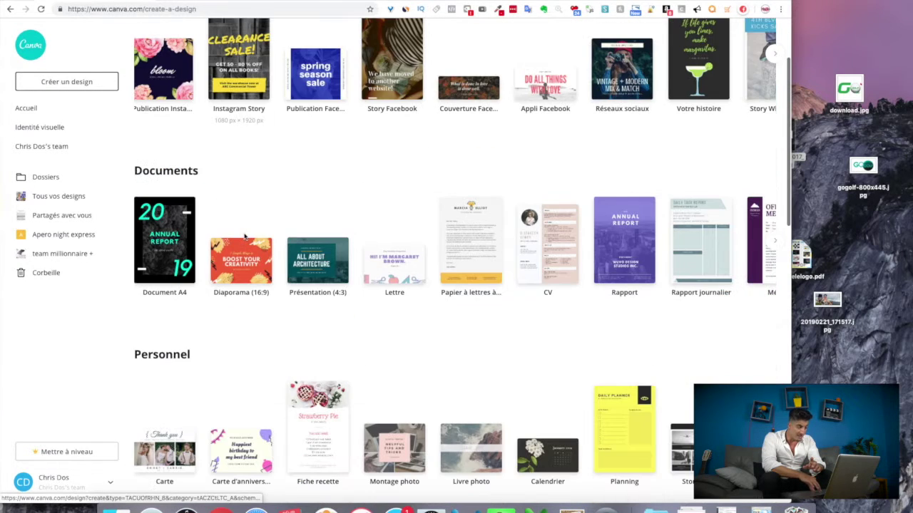
{"action": "scroll", "coordinate": [278, 155], "scroll_direction": "down", "scroll_amount": 5}
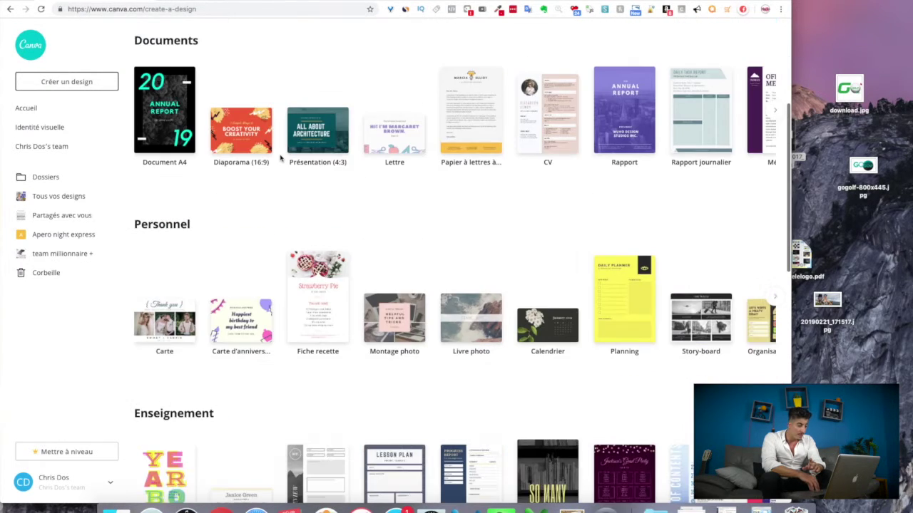
{"action": "scroll", "coordinate": [278, 155], "scroll_direction": "up", "scroll_amount": 10}
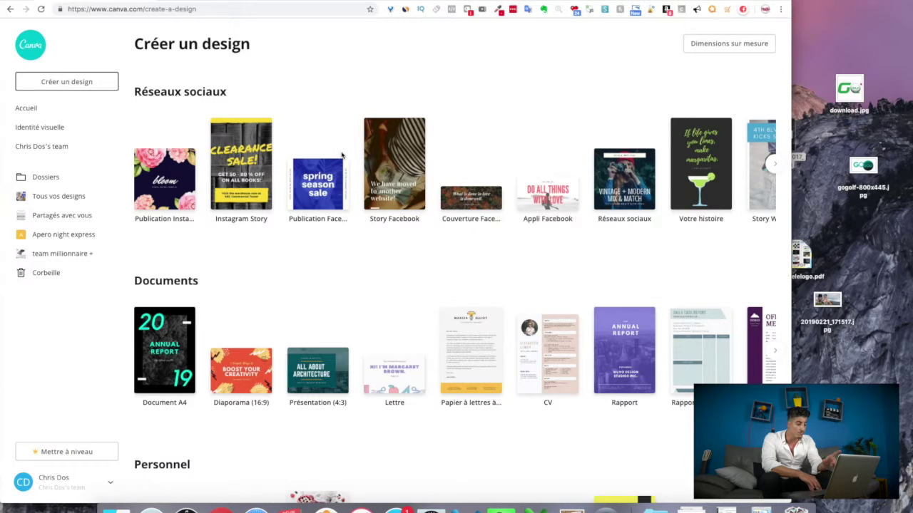
{"action": "scroll", "coordinate": [342, 156], "scroll_direction": "down", "scroll_amount": 12}
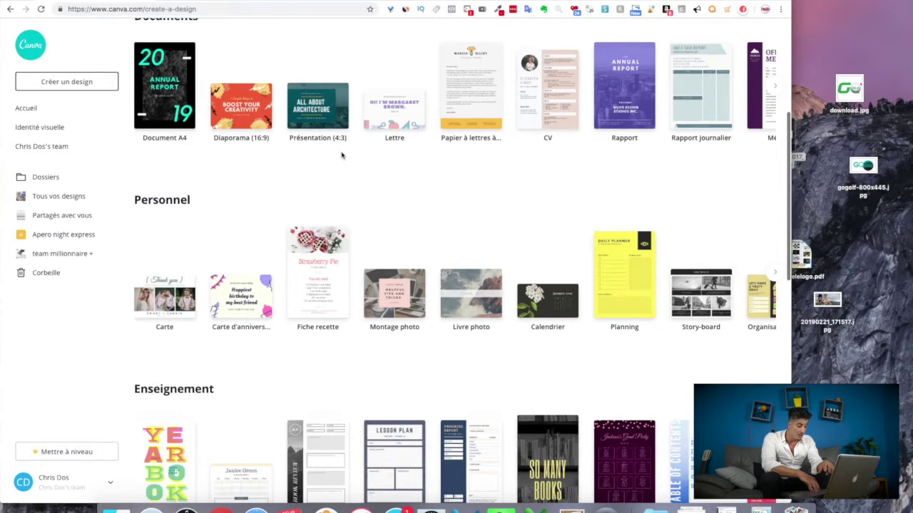
{"action": "scroll", "coordinate": [341, 155], "scroll_direction": "down", "scroll_amount": 9}
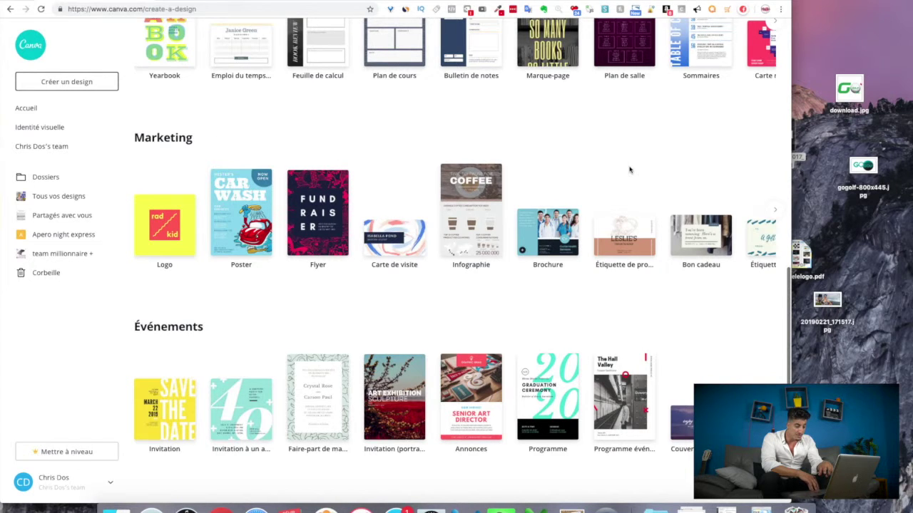
{"action": "scroll", "coordinate": [630, 169], "scroll_direction": "up", "scroll_amount": 7}
{"action": "scroll", "coordinate": [630, 170], "scroll_direction": "up", "scroll_amount": 10}
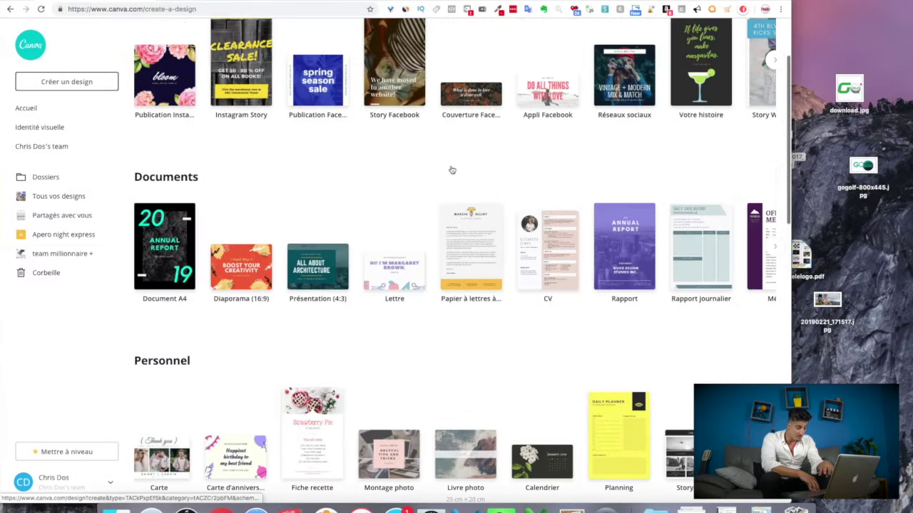
{"action": "scroll", "coordinate": [452, 170], "scroll_direction": "down", "scroll_amount": 1}
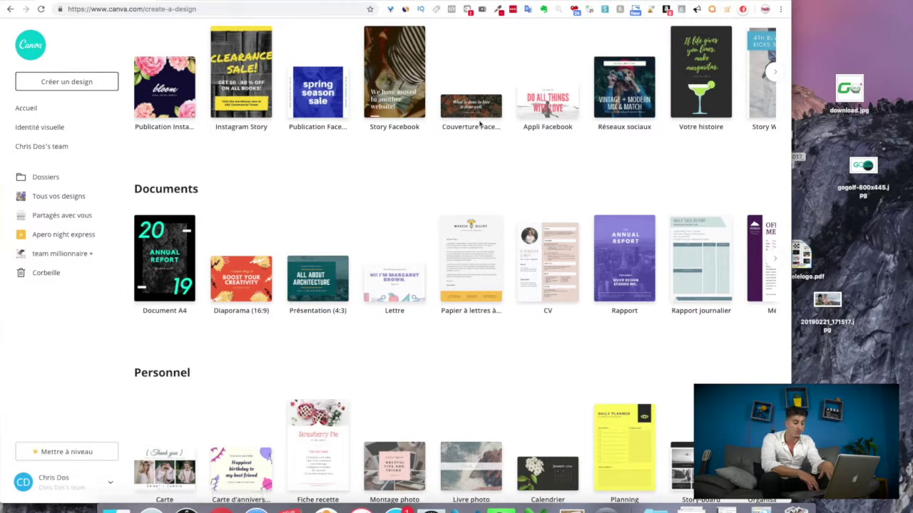
{"action": "scroll", "coordinate": [450, 157], "scroll_direction": "down", "scroll_amount": 5}
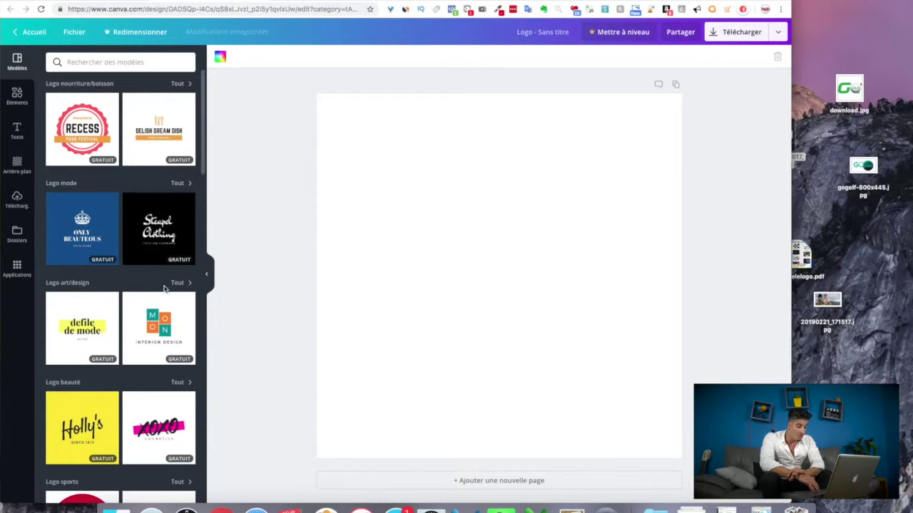
Look over the logo templates and the Google image results for "golf transparent icon"
{"action": "scroll", "coordinate": [281, 187], "scroll_direction": "down", "scroll_amount": 1}
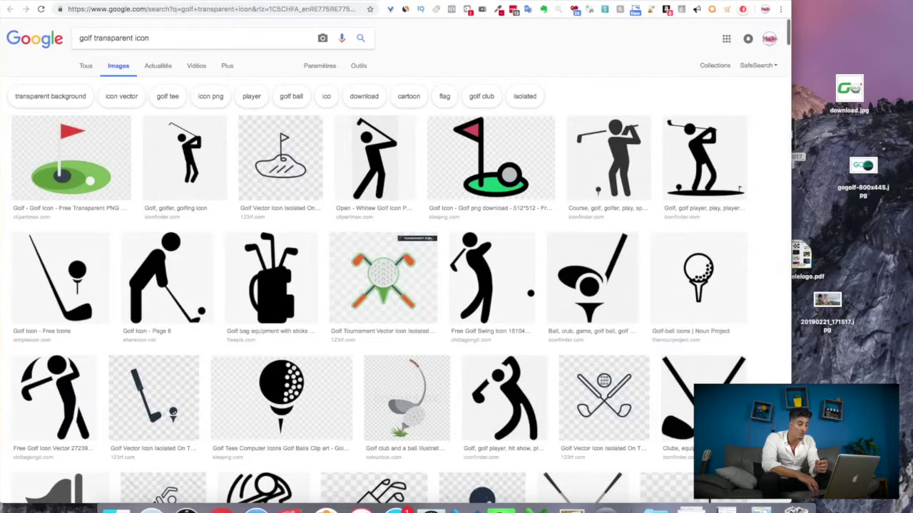
{"action": "scroll", "coordinate": [149, 127], "scroll_direction": "down", "scroll_amount": 2}
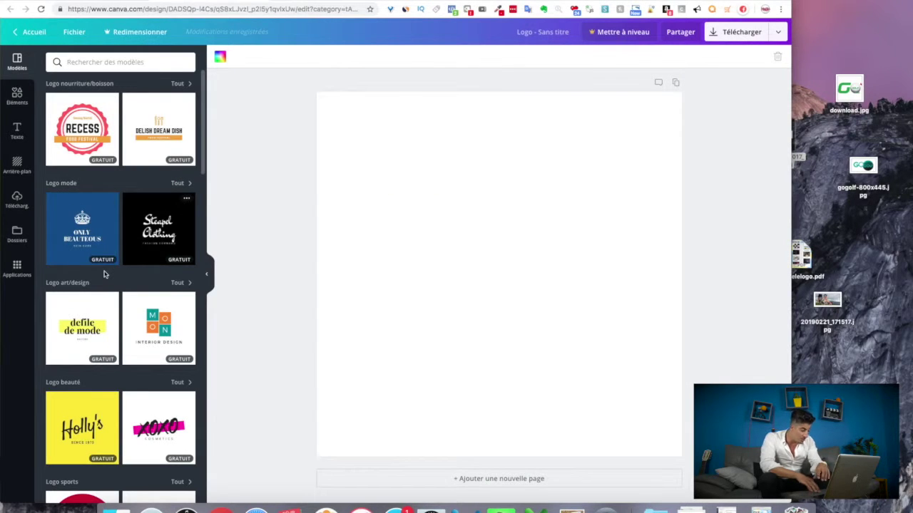
Browse the Canva logo templates, apply the round "Super Sogbu" template, and select its crossed fork and spoon icon
{"action": "scroll", "coordinate": [106, 273], "scroll_direction": "down", "scroll_amount": 4}
{"action": "scroll", "coordinate": [105, 275], "scroll_direction": "down", "scroll_amount": 5}
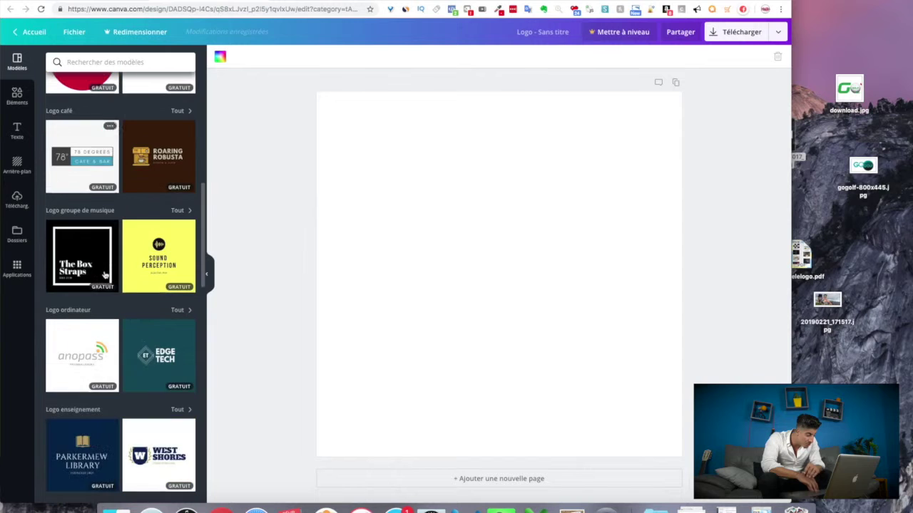
{"action": "scroll", "coordinate": [105, 275], "scroll_direction": "down", "scroll_amount": 5}
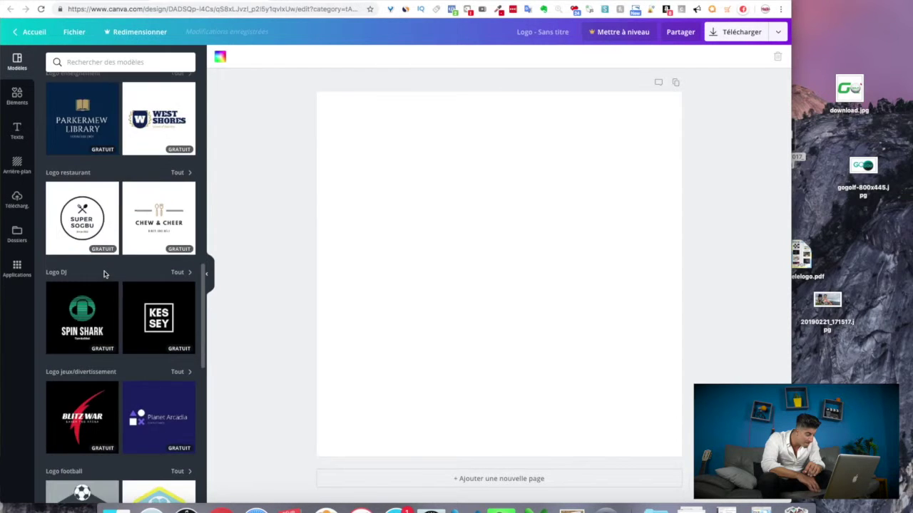
{"action": "scroll", "coordinate": [104, 275], "scroll_direction": "down", "scroll_amount": 5}
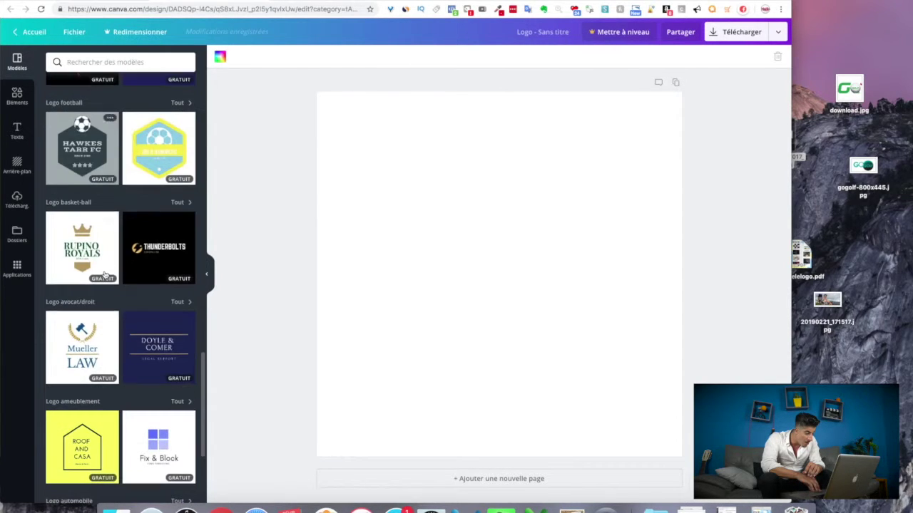
{"action": "scroll", "coordinate": [105, 275], "scroll_direction": "down", "scroll_amount": 1}
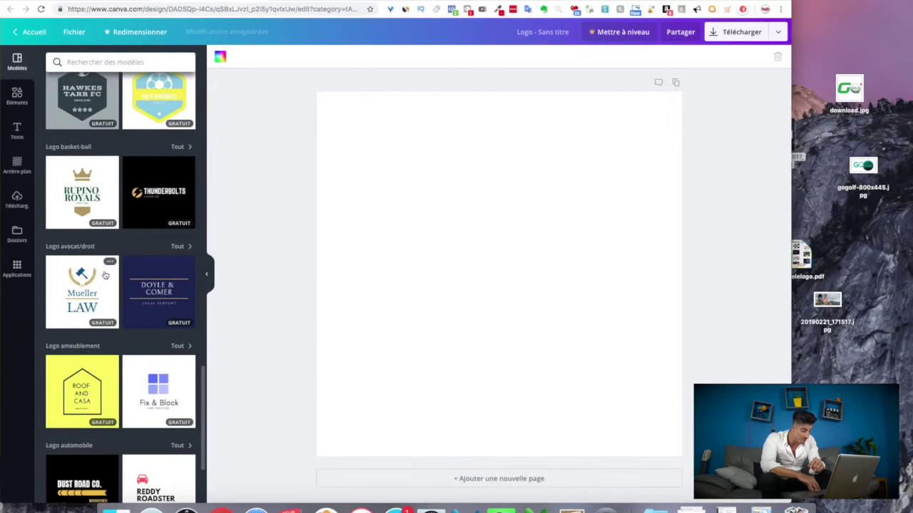
{"action": "scroll", "coordinate": [105, 275], "scroll_direction": "down", "scroll_amount": 5}
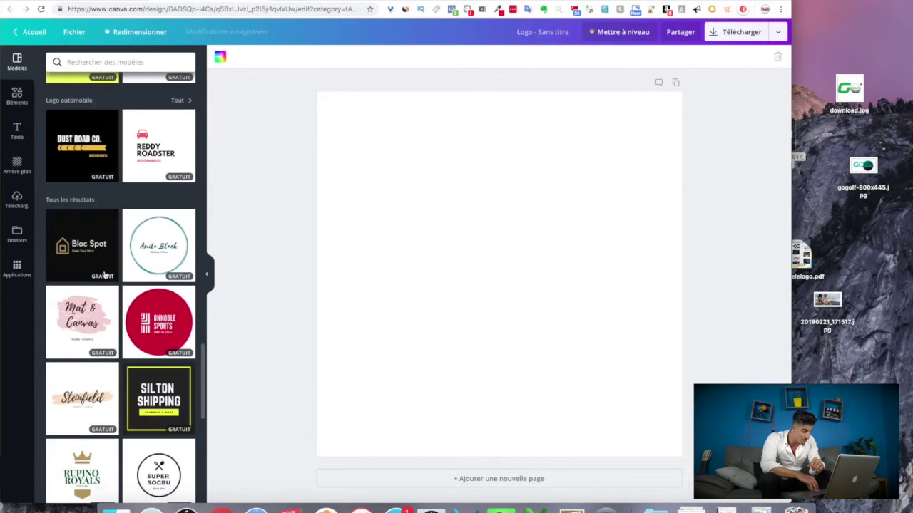
{"action": "scroll", "coordinate": [104, 274], "scroll_direction": "down", "scroll_amount": 4}
{"action": "left_click", "coordinate": [158, 194]}
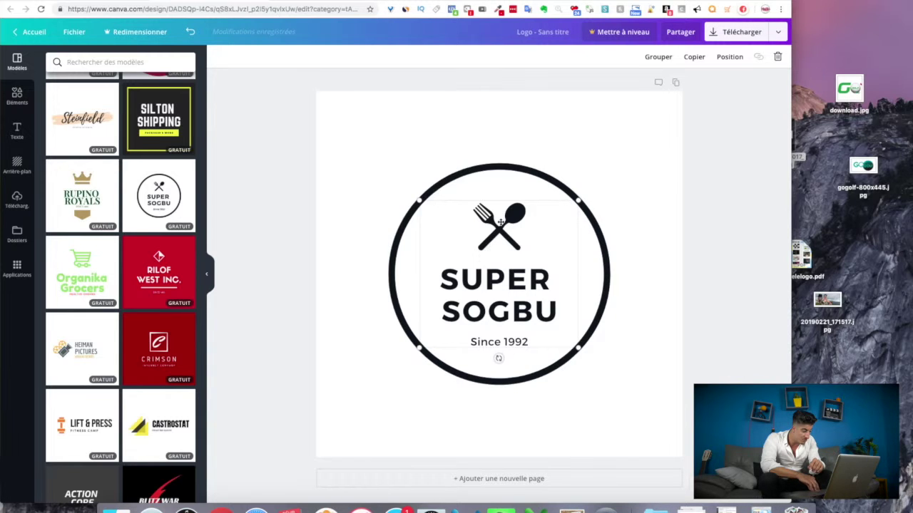
{"action": "left_click", "coordinate": [654, 211]}
{"action": "left_click", "coordinate": [508, 228]}
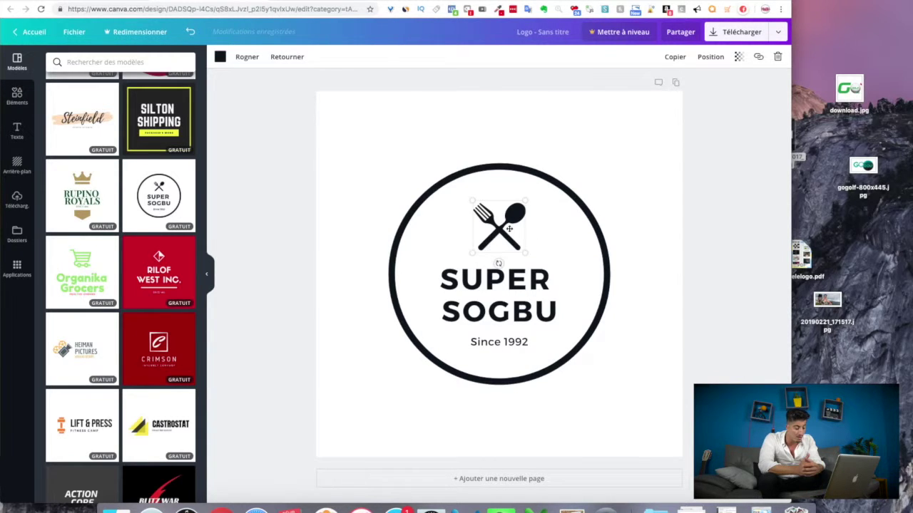
Delete the crossed fork and spoon icon from the logo, search the elements for "golf", and browse the images
{"action": "key", "text": "Delete"}
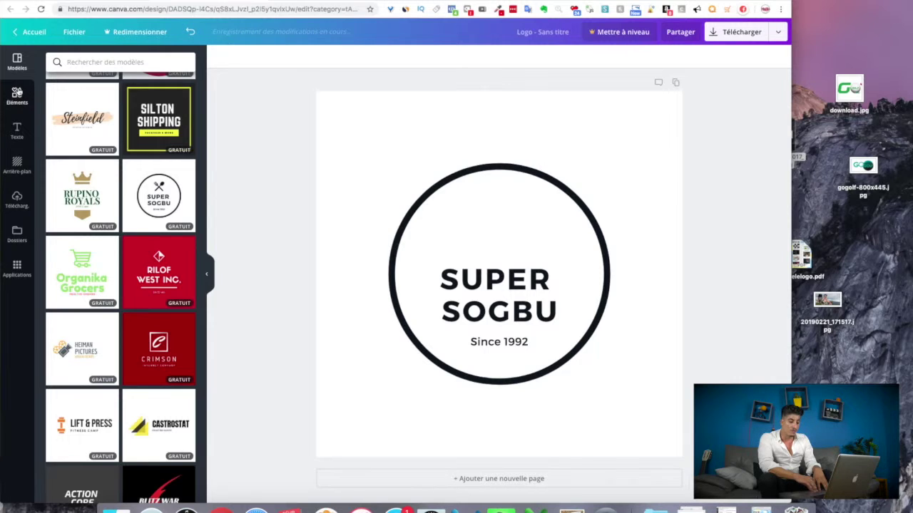
{"action": "left_click", "coordinate": [17, 93]}
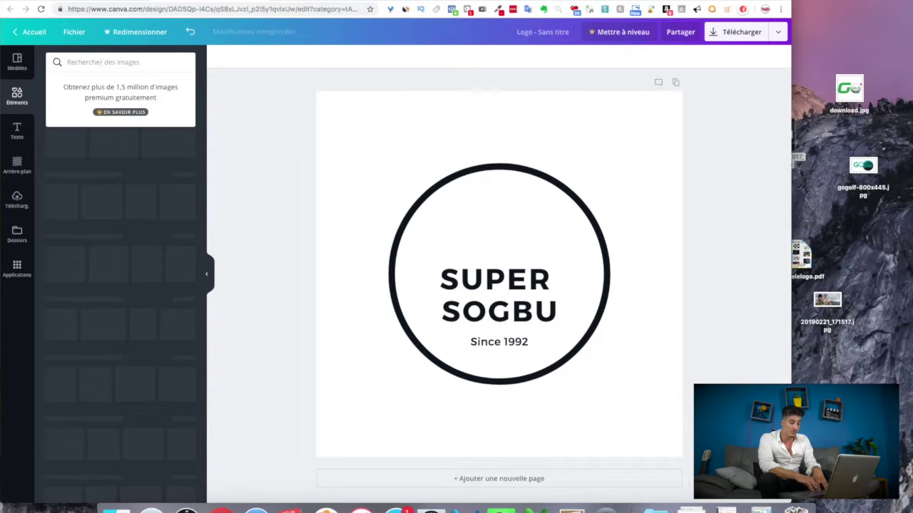
{"action": "type", "text": "golf"}
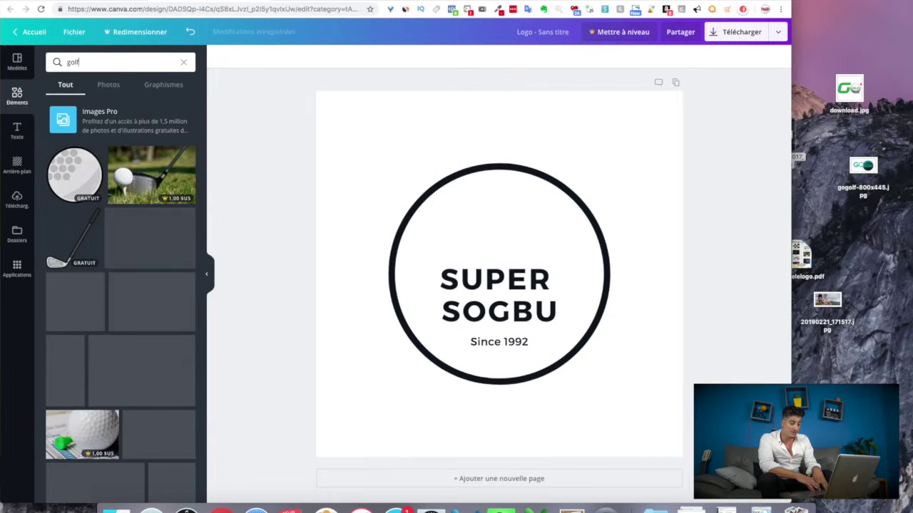
{"action": "scroll", "coordinate": [112, 286], "scroll_direction": "down", "scroll_amount": 2}
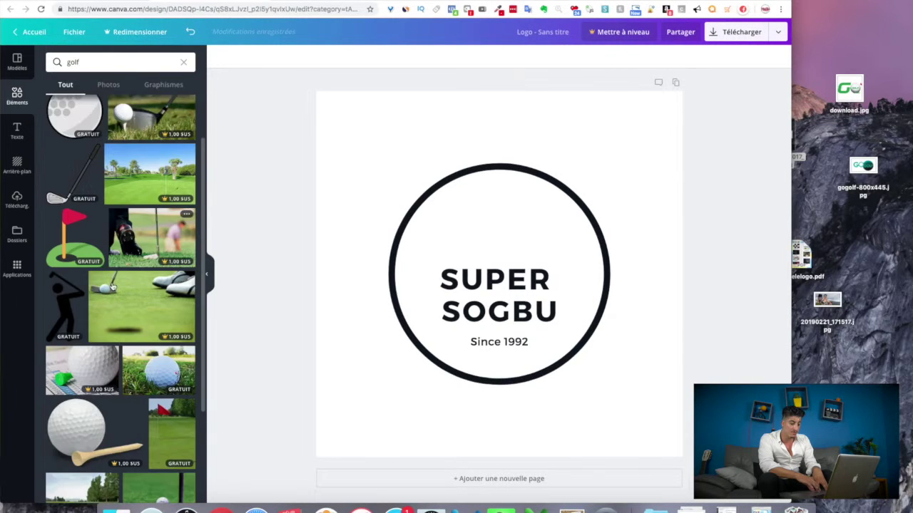
{"action": "scroll", "coordinate": [112, 286], "scroll_direction": "down", "scroll_amount": 6}
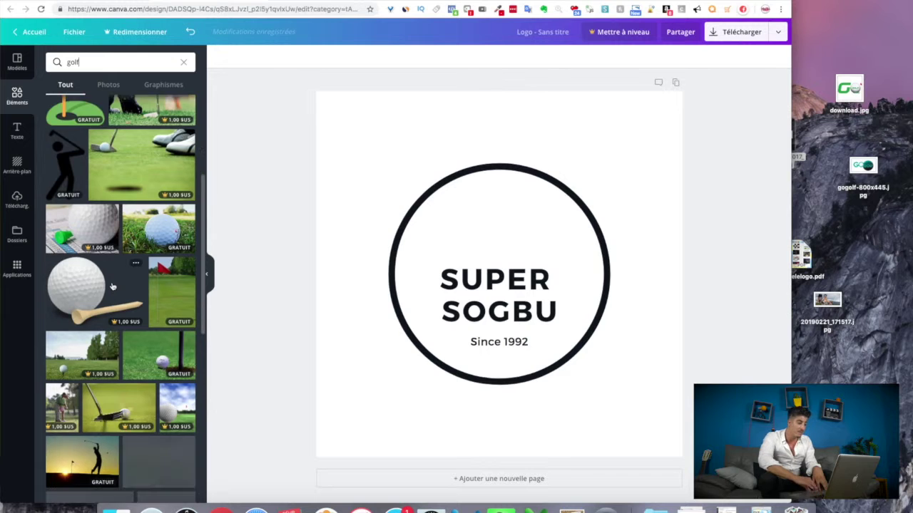
{"action": "scroll", "coordinate": [112, 286], "scroll_direction": "up", "scroll_amount": 8}
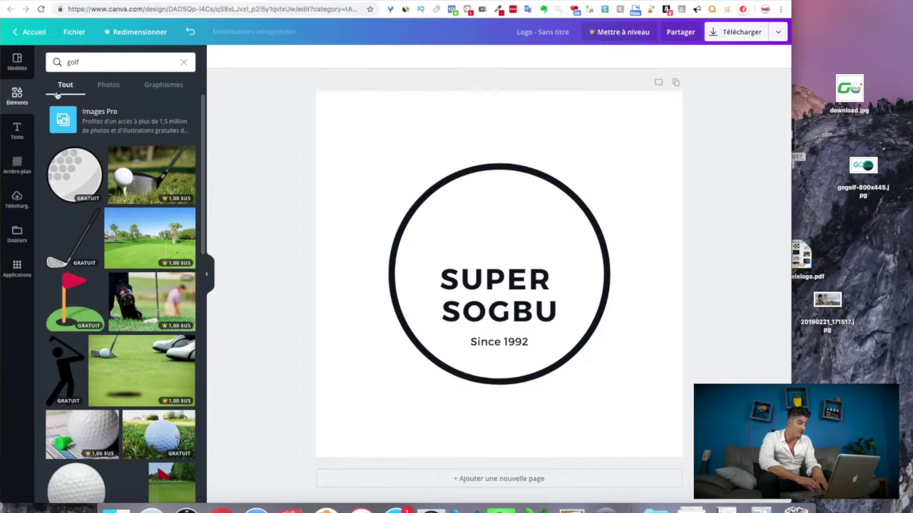
Glance at the Google golf icon results, search the web for "flat icon" separately, and open the Flaticon site
{"action": "key", "text": "ctrl+Tab"}
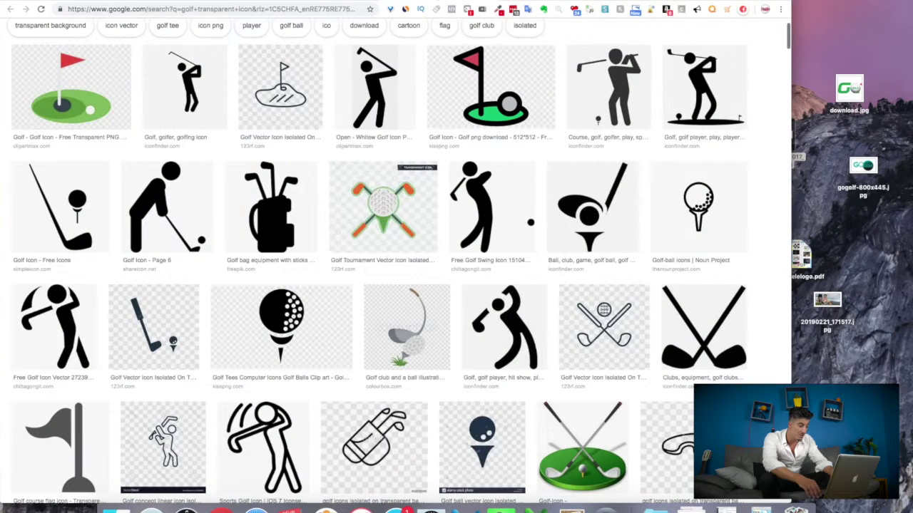
{"action": "scroll", "coordinate": [198, 141], "scroll_direction": "up", "scroll_amount": 1}
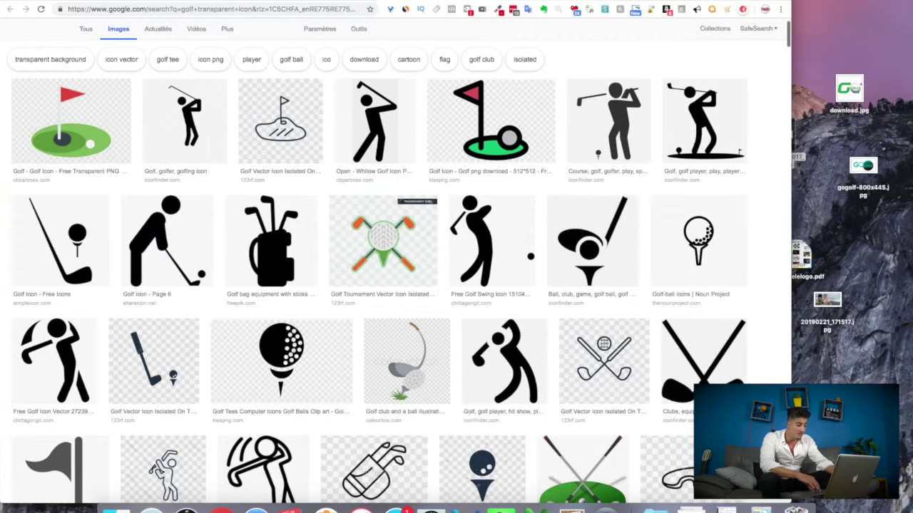
{"action": "key", "text": "super+t"}
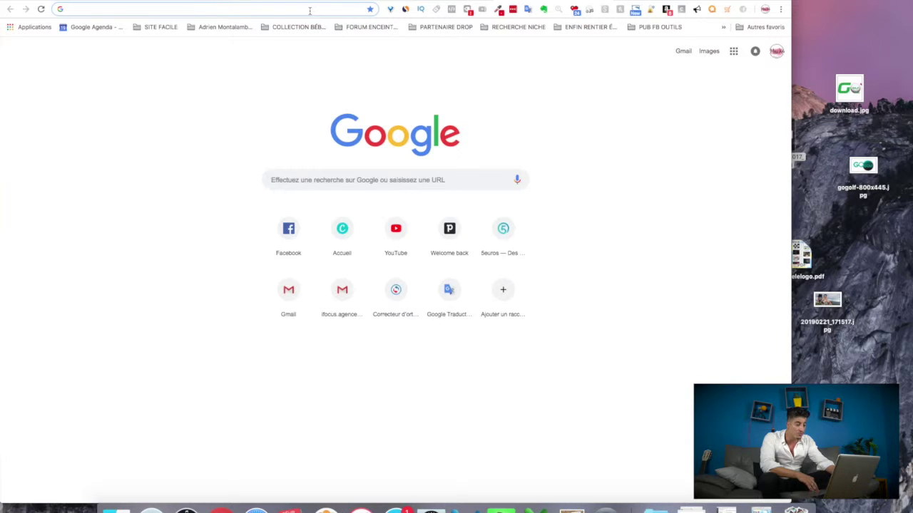
{"action": "type", "text": "flat icon"}
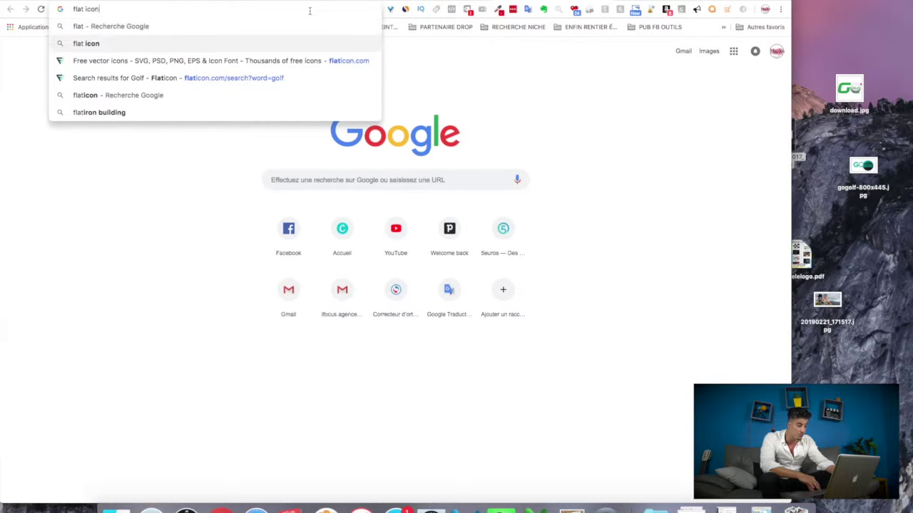
{"action": "key", "text": "Return"}
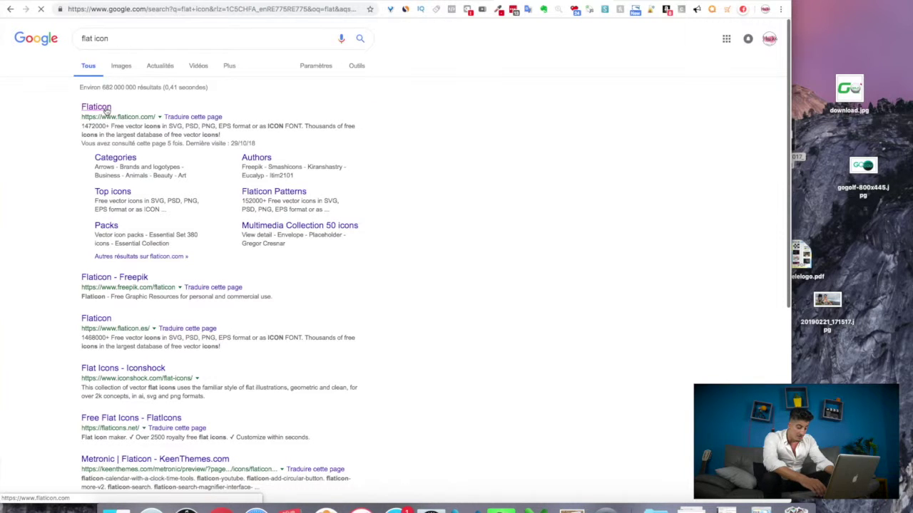
{"action": "left_click", "coordinate": [105, 108]}
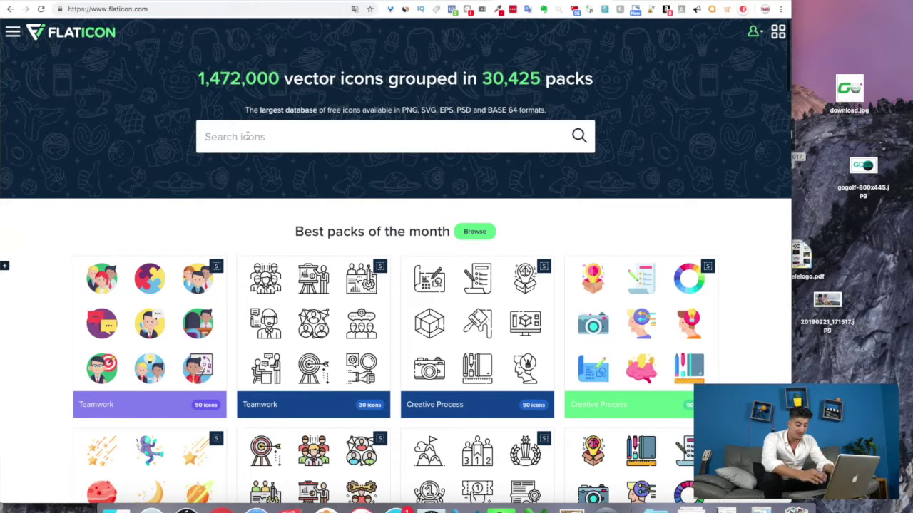
Search Flaticon for "golf" and look over the icons
{"action": "left_click", "coordinate": [248, 137]}
{"action": "type", "text": "golf"}
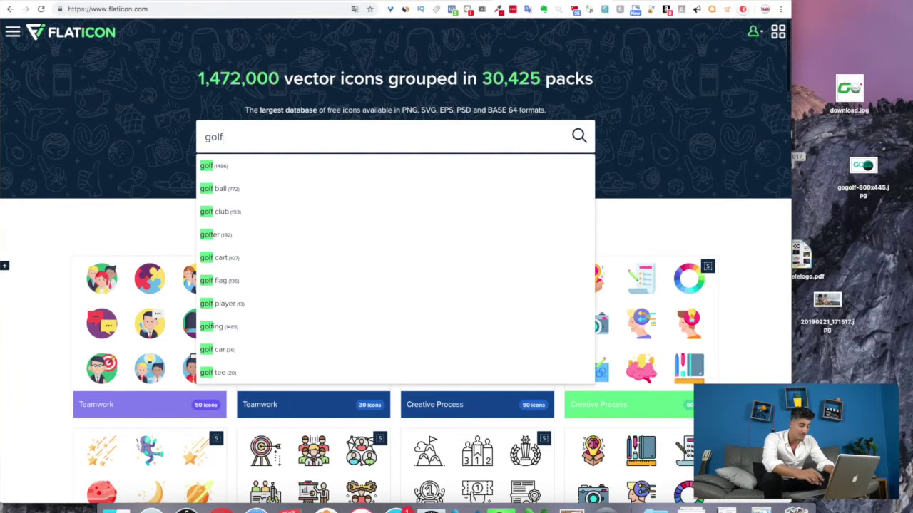
{"action": "key", "text": "Return"}
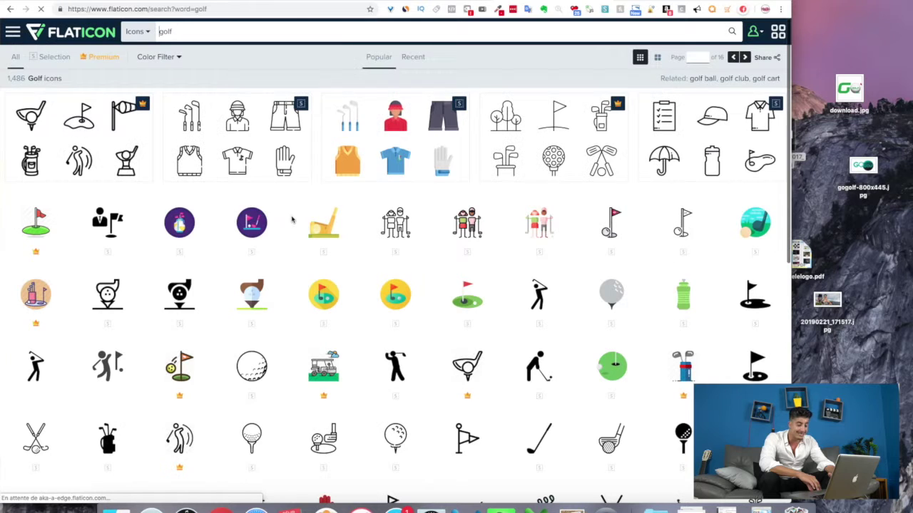
{"action": "scroll", "coordinate": [292, 220], "scroll_direction": "down", "scroll_amount": 2}
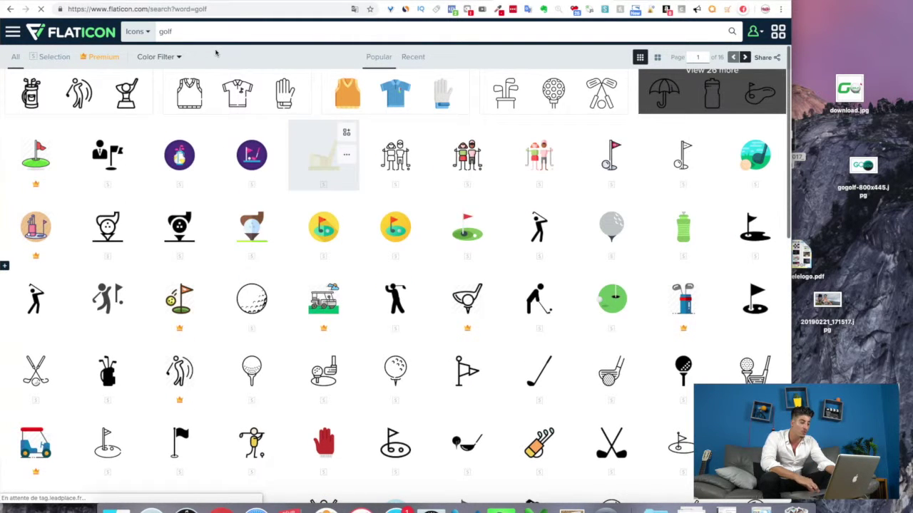
Return to the Google "golf transparent icon" image results and save the black crossed golf clubs icon to the desktop
{"action": "key", "text": "ctrl+Tab"}
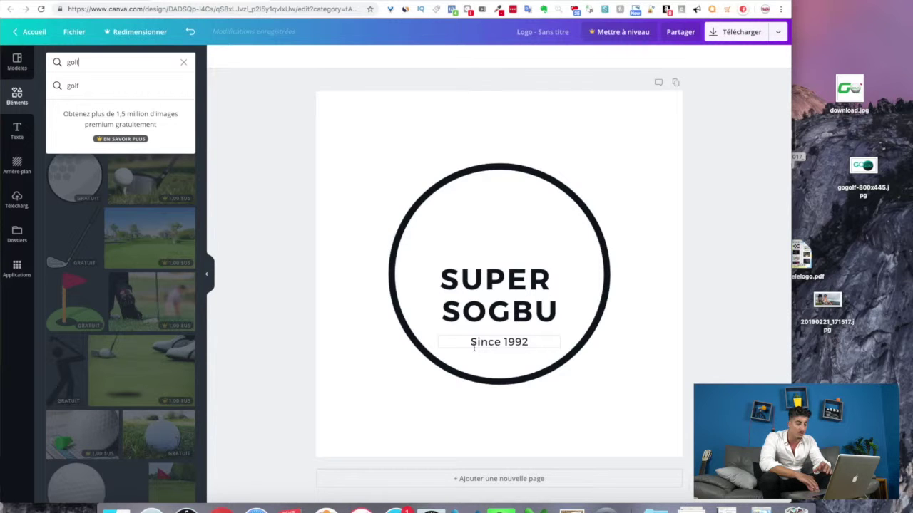
{"action": "key", "text": "ctrl+Tab"}
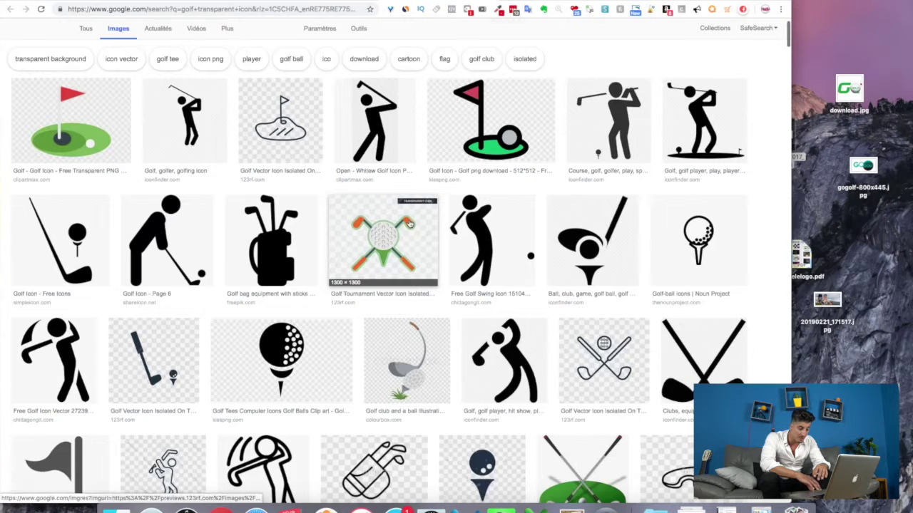
{"action": "scroll", "coordinate": [410, 224], "scroll_direction": "down", "scroll_amount": 2}
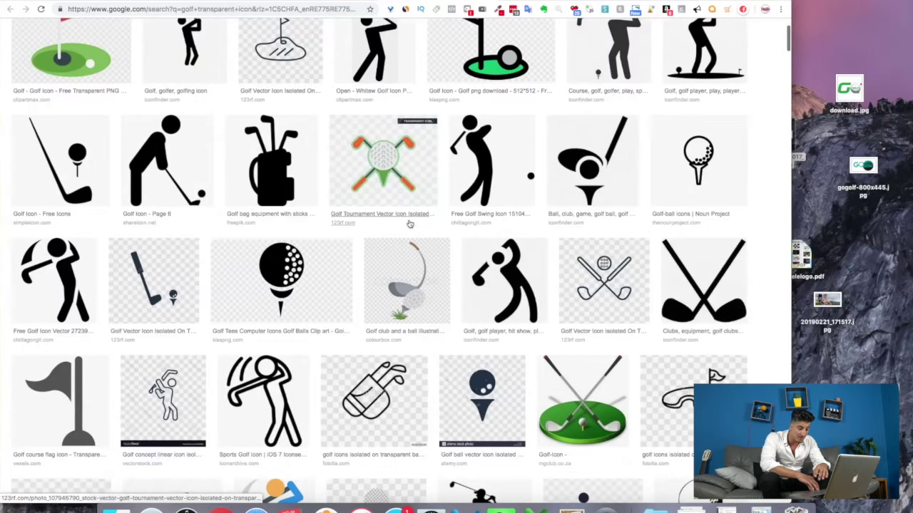
{"action": "left_click", "coordinate": [700, 289]}
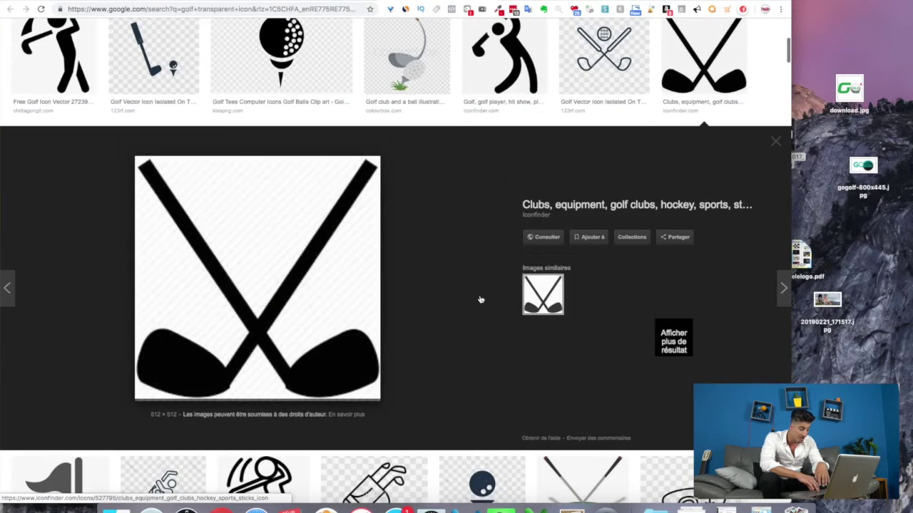
{"action": "left_click_drag", "start_coordinate": [250, 296], "coordinate": [844, 218]}
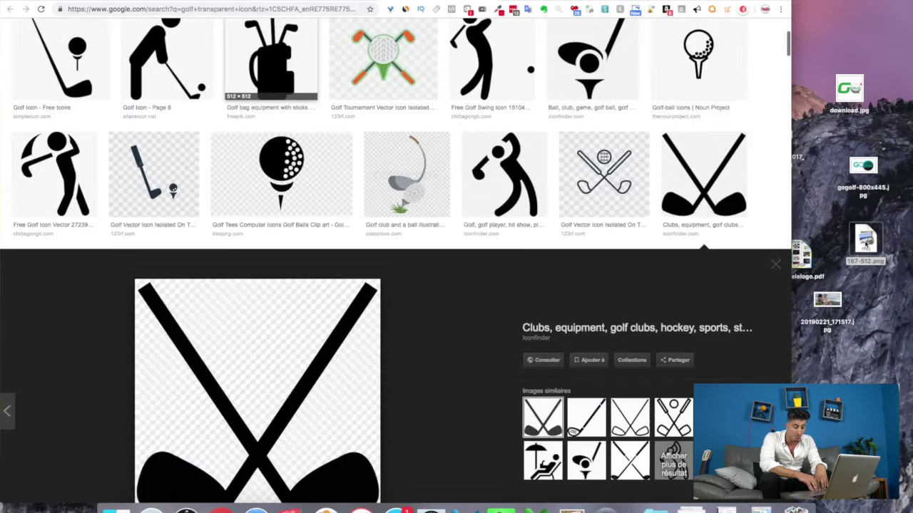
Save the gray golf course flag icon from the image results to the desktop
{"action": "scroll", "coordinate": [449, 326], "scroll_direction": "down", "scroll_amount": 3}
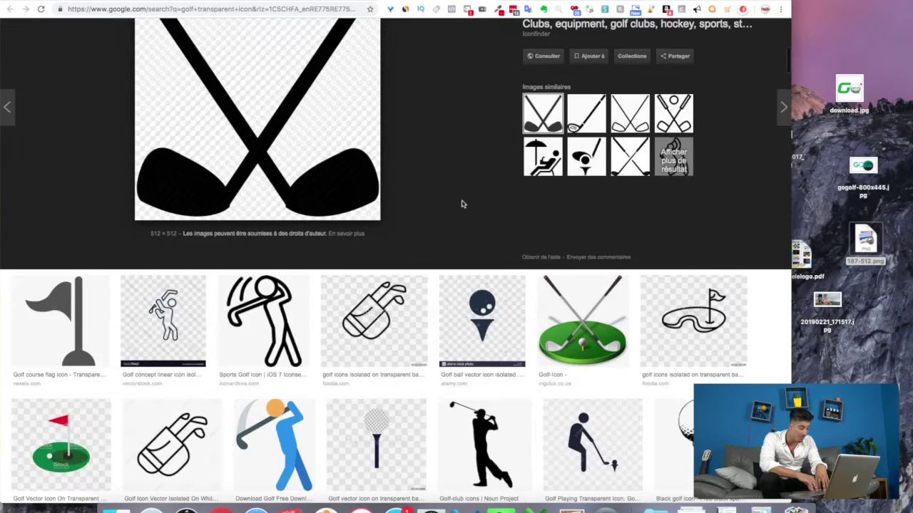
{"action": "left_click", "coordinate": [86, 311]}
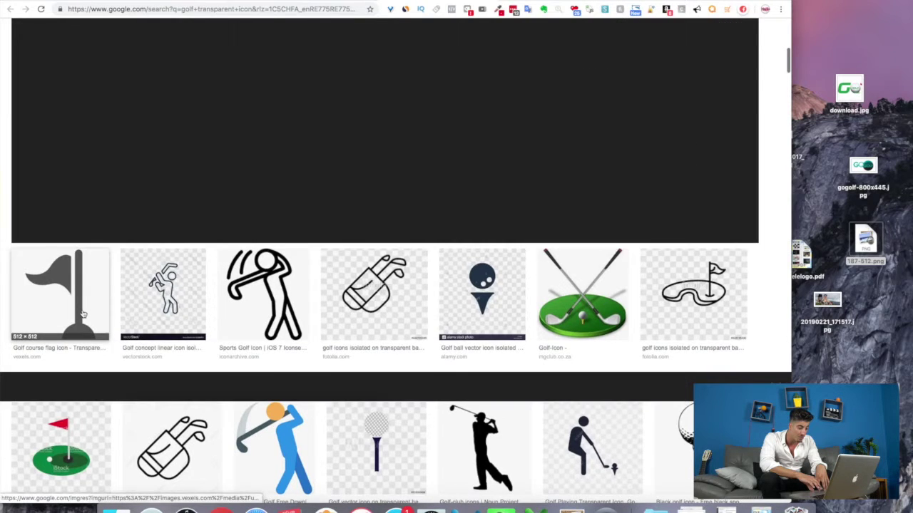
{"action": "left_click_drag", "start_coordinate": [256, 255], "coordinate": [884, 346]}
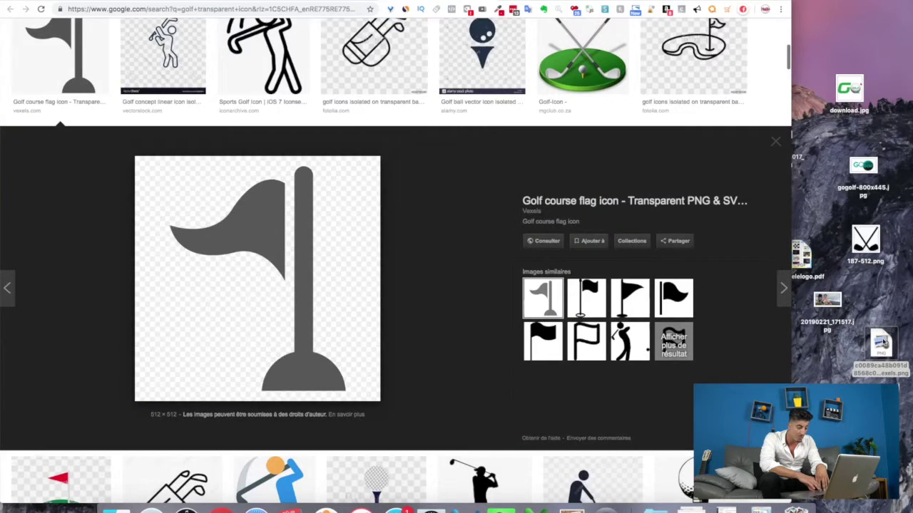
Save the black icon of a golf club beside a ball on a tee to the desktop
{"action": "scroll", "coordinate": [403, 223], "scroll_direction": "up", "scroll_amount": 5}
{"action": "scroll", "coordinate": [403, 223], "scroll_direction": "up", "scroll_amount": 1}
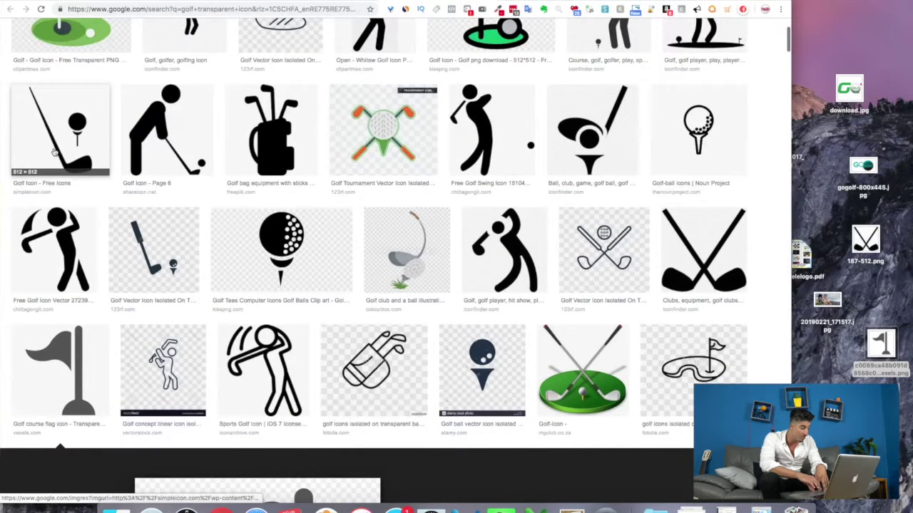
{"action": "left_click", "coordinate": [54, 152]}
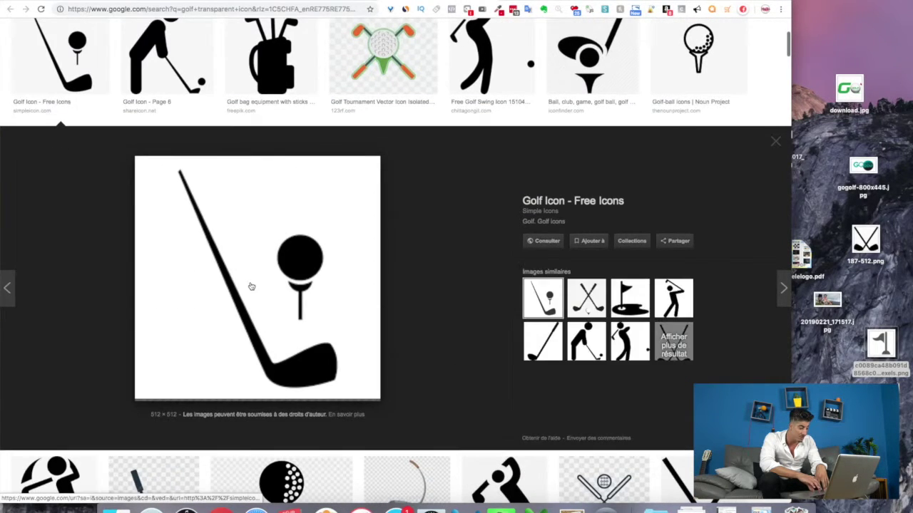
{"action": "left_click_drag", "start_coordinate": [250, 286], "coordinate": [873, 282]}
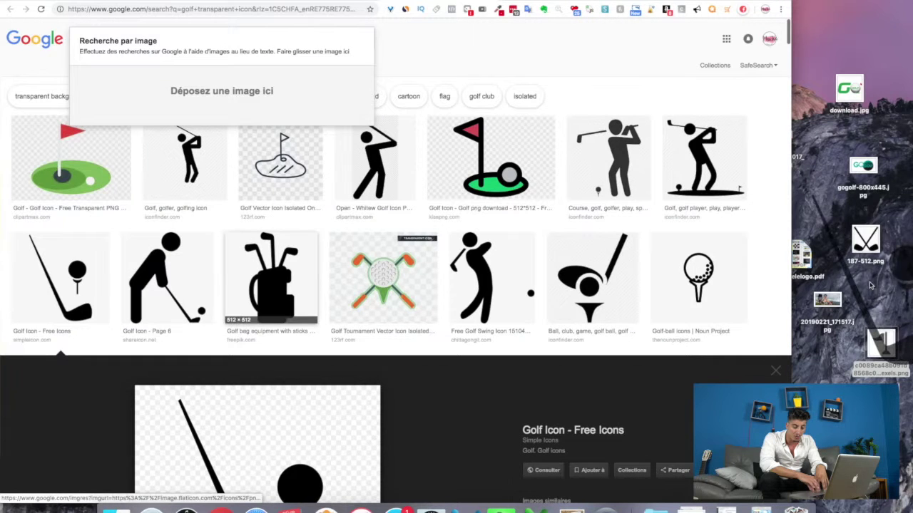
Browse further through the golf icon image results and preview the Noun Project icon of a flag on a green
{"action": "scroll", "coordinate": [462, 335], "scroll_direction": "down", "scroll_amount": 5}
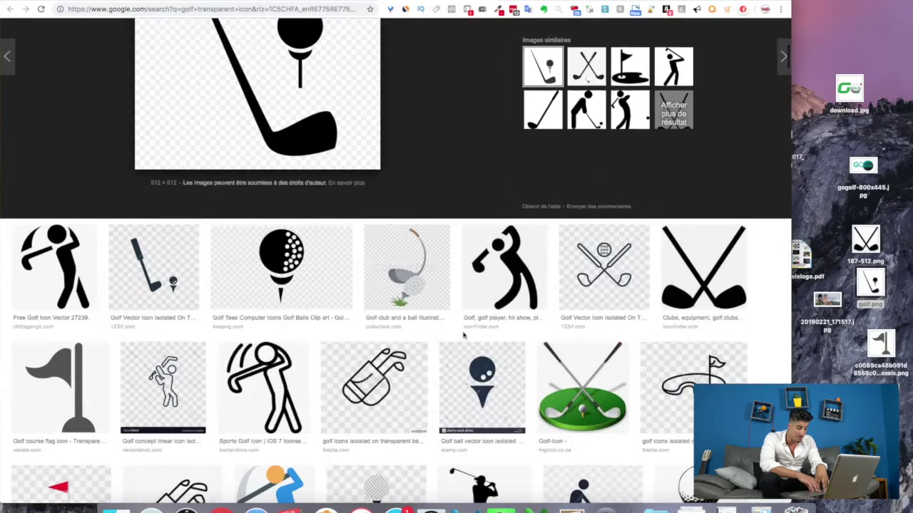
{"action": "scroll", "coordinate": [464, 335], "scroll_direction": "down", "scroll_amount": 8}
{"action": "scroll", "coordinate": [464, 336], "scroll_direction": "down", "scroll_amount": 3}
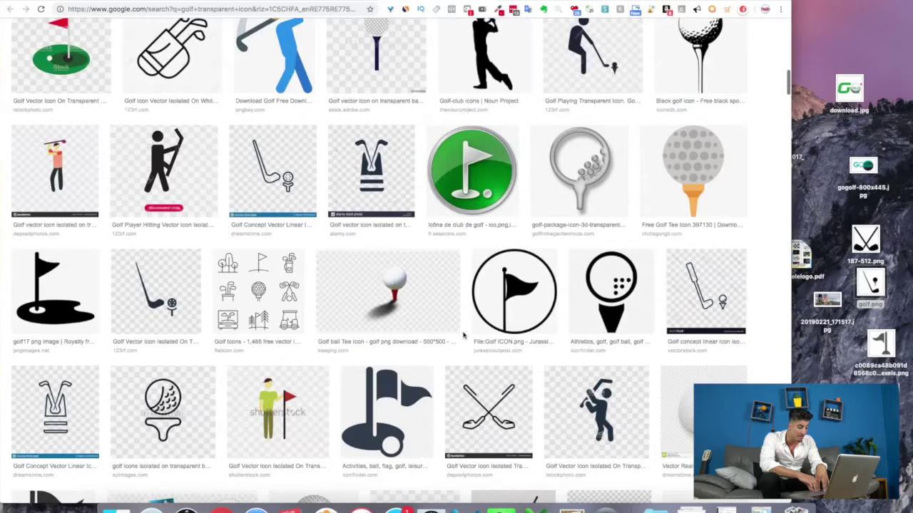
{"action": "scroll", "coordinate": [440, 248], "scroll_direction": "down", "scroll_amount": 1}
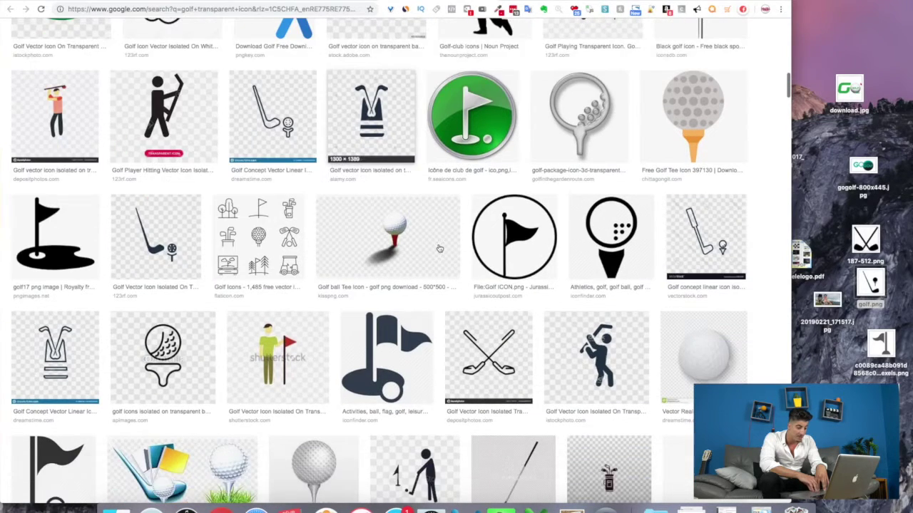
{"action": "scroll", "coordinate": [440, 248], "scroll_direction": "down", "scroll_amount": 2}
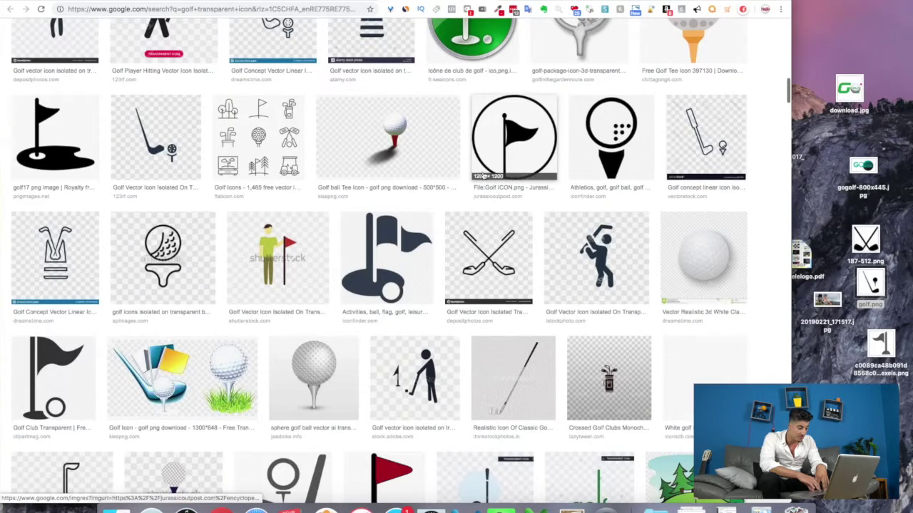
{"action": "scroll", "coordinate": [362, 268], "scroll_direction": "down", "scroll_amount": 5}
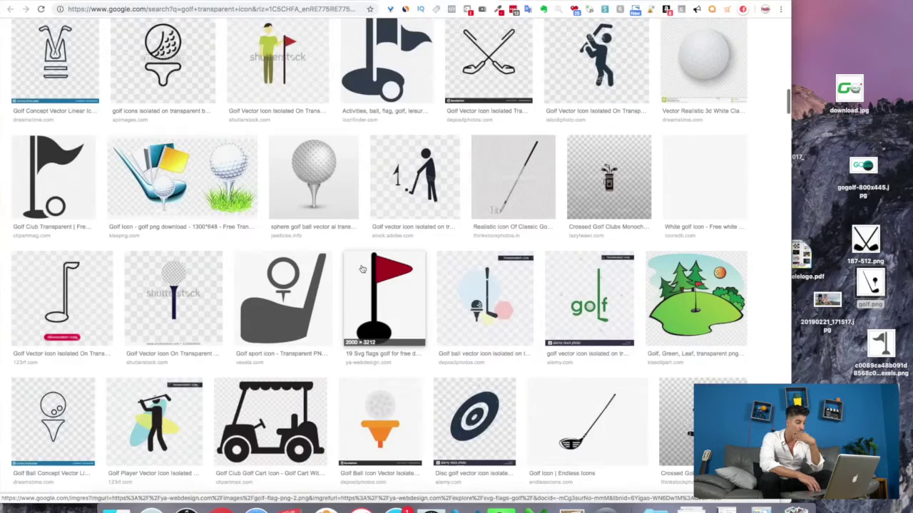
{"action": "scroll", "coordinate": [362, 269], "scroll_direction": "down", "scroll_amount": 3}
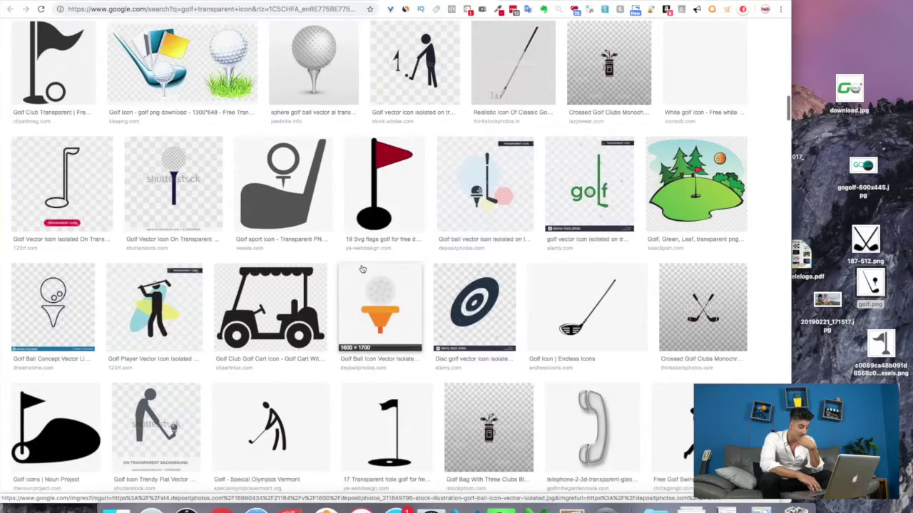
{"action": "scroll", "coordinate": [362, 268], "scroll_direction": "down", "scroll_amount": 5}
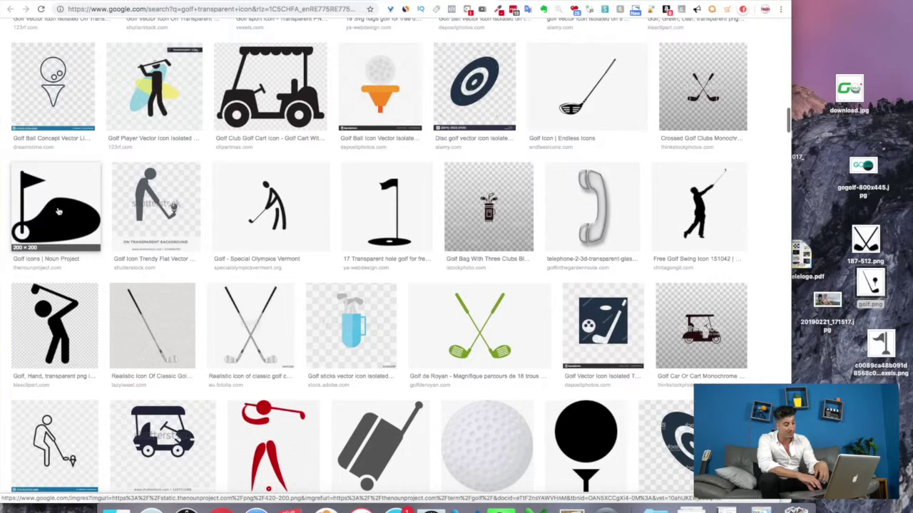
{"action": "left_click", "coordinate": [58, 211]}
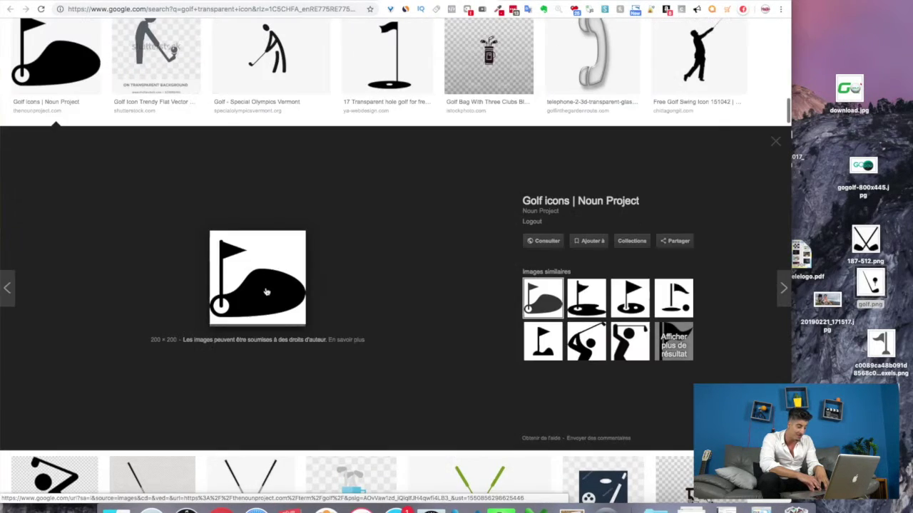
Move 20190221_171517.jpg, gogolf-800x445.jpg, download.jpg and modelelogo.pdf on the desktop away from the saved golf icons
{"action": "left_click_drag", "start_coordinate": [266, 292], "coordinate": [830, 5]}
{"action": "left_click_drag", "start_coordinate": [863, 165], "coordinate": [861, 26]}
{"action": "left_click_drag", "start_coordinate": [856, 76], "coordinate": [811, 41]}
{"action": "left_click_drag", "start_coordinate": [806, 255], "coordinate": [865, 84]}
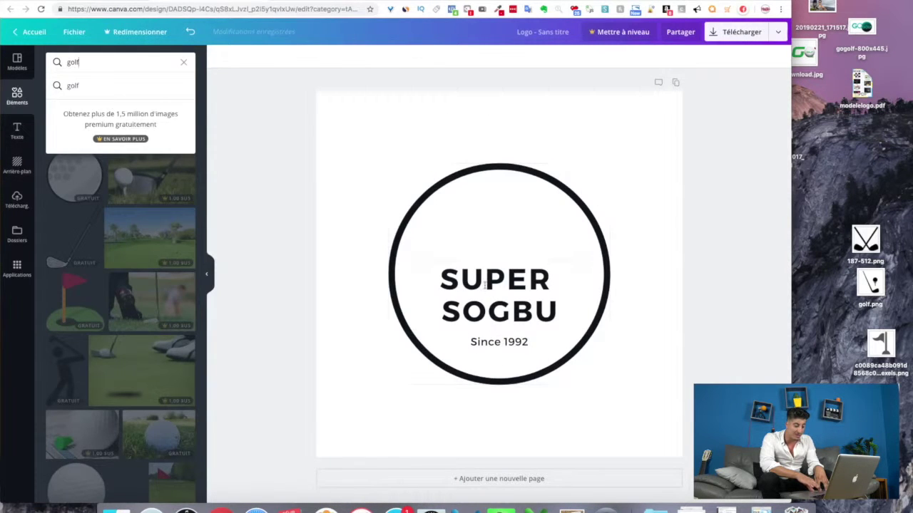
Clear the SUPER SOGBU text inside the circle and upload the three saved golf icons from the desktop
{"action": "double_click", "coordinate": [485, 285]}
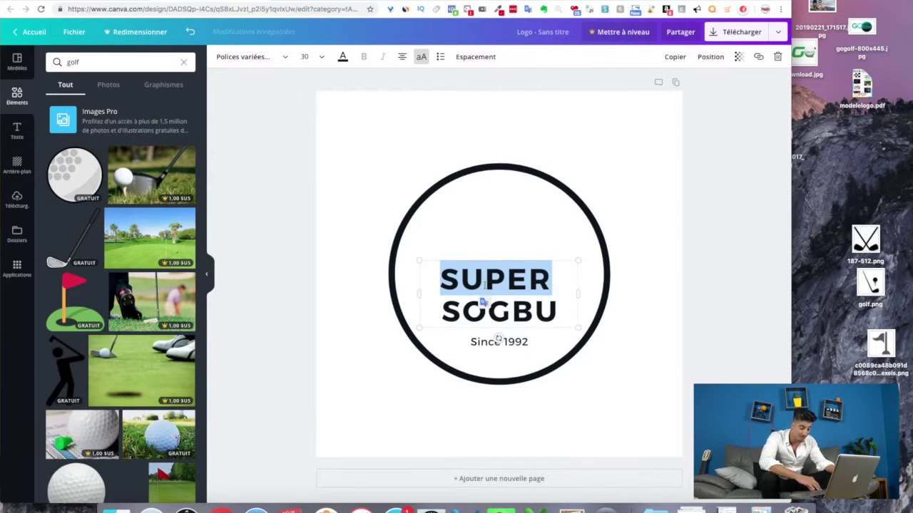
{"action": "triple_click", "coordinate": [485, 284]}
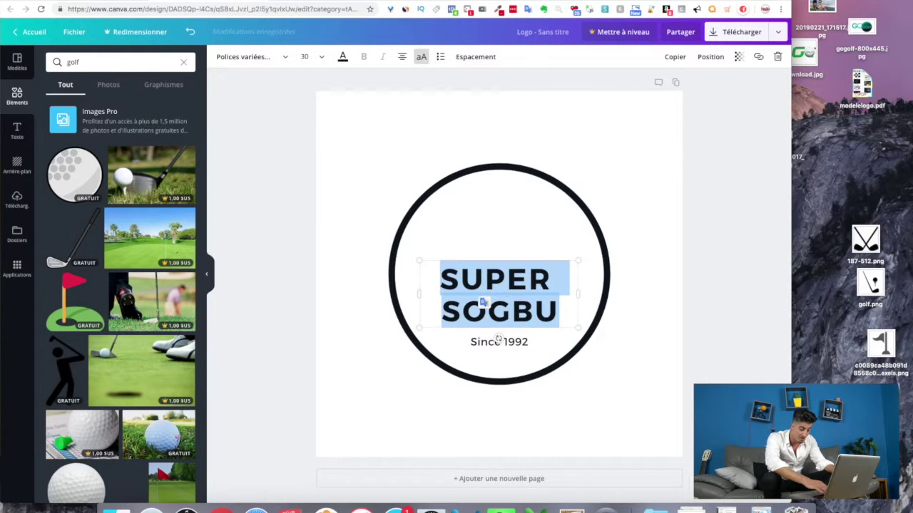
{"action": "type", "text": "GO"}
{"action": "key", "text": "BackSpace"}
{"action": "key", "text": "BackSpace"}
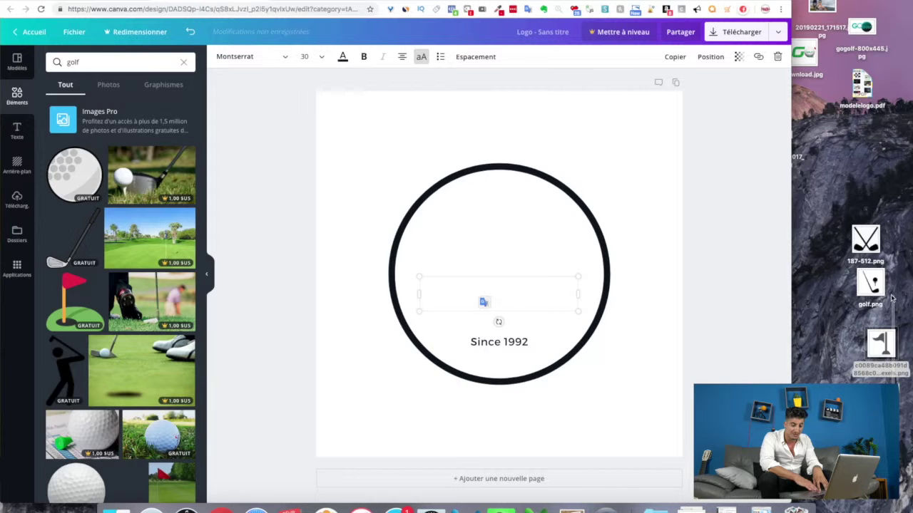
{"action": "key", "text": "super+a"}
{"action": "left_click_drag", "start_coordinate": [871, 285], "coordinate": [143, 212]}
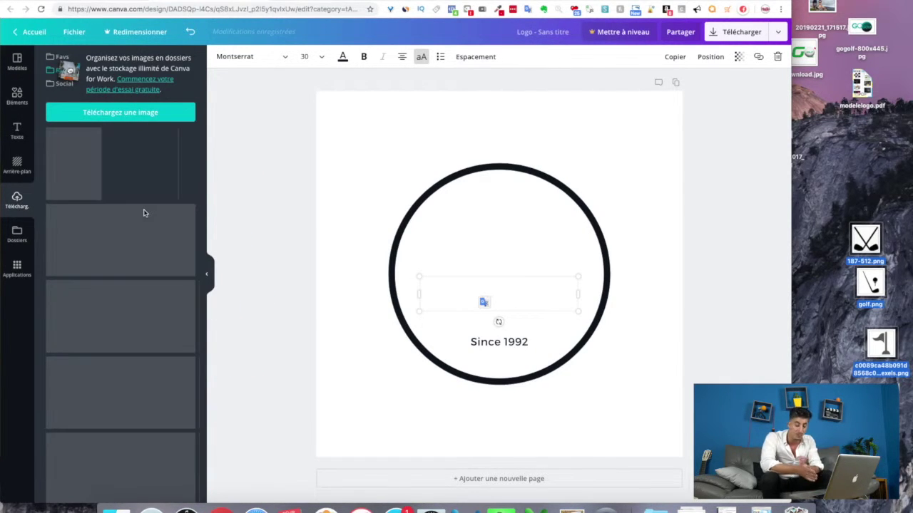
Enter GOGOLF as the logo's main text above Since 1992
{"action": "type", "text": "GOGOFL"}
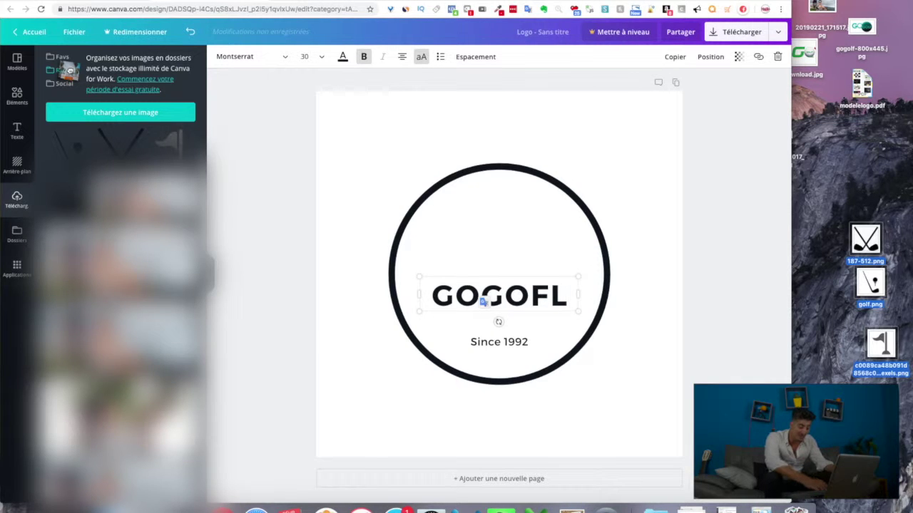
{"action": "key", "text": "BackSpace"}
{"action": "key", "text": "BackSpace"}
{"action": "type", "text": "LF"}
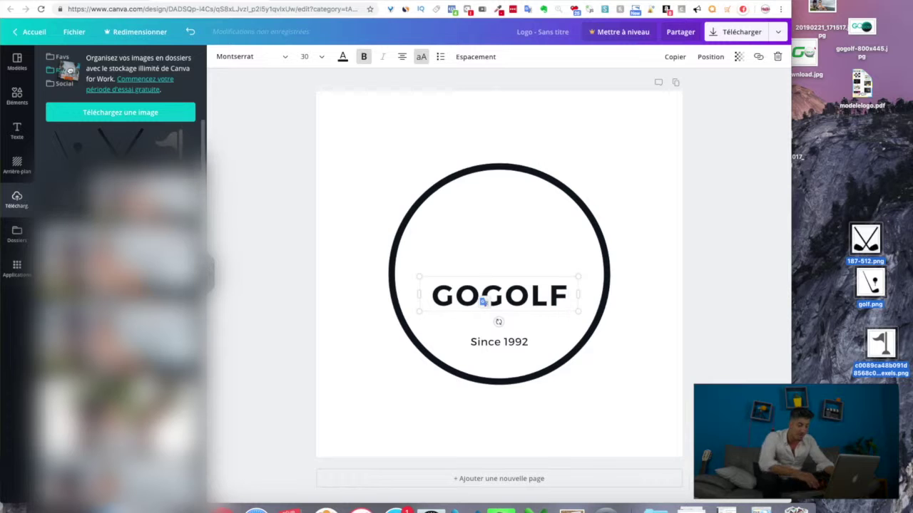
Place the black icon of a flag on a green at a reduced size and delete the circle outline
{"action": "left_click_drag", "start_coordinate": [484, 302], "coordinate": [483, 302]}
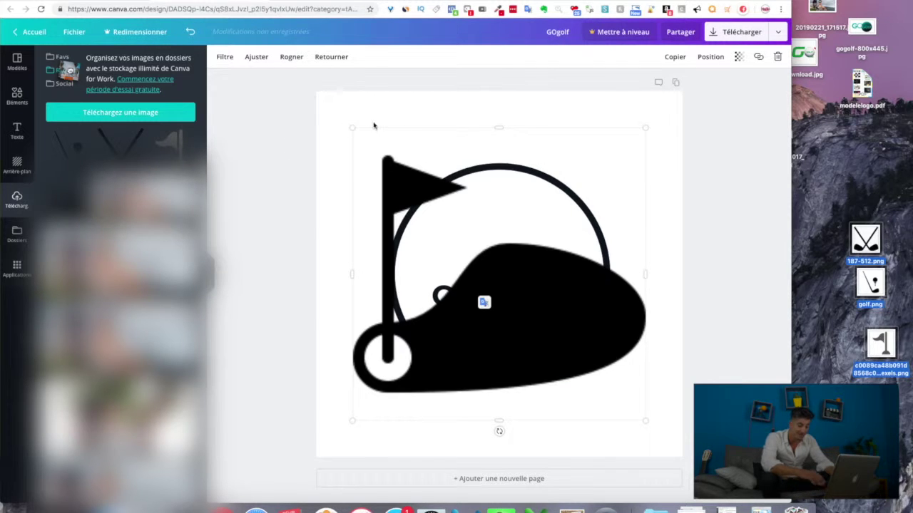
{"action": "left_click_drag", "start_coordinate": [352, 127], "coordinate": [428, 224]}
{"action": "left_click", "coordinate": [423, 195]}
{"action": "key", "text": "Delete"}
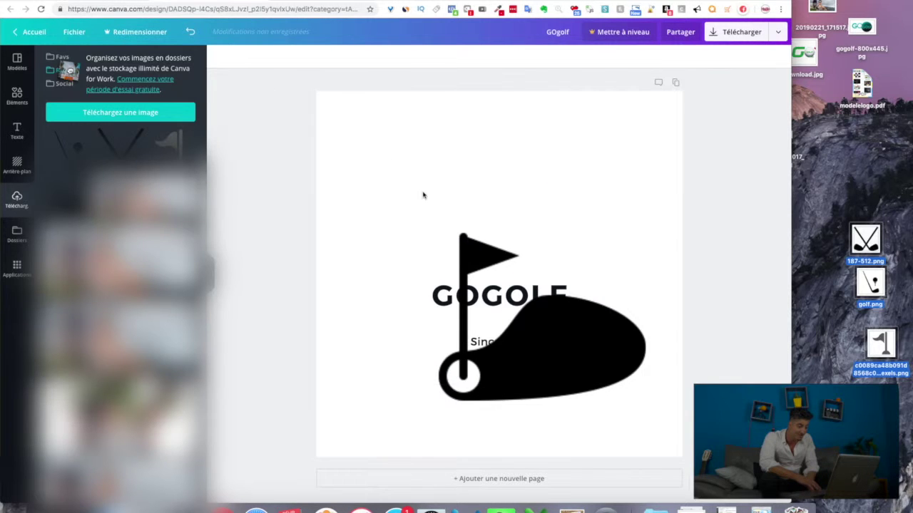
Move the flag icon to the upper part of the page and the GOGOLF and Since 1992 texts to the bottom
{"action": "left_click_drag", "start_coordinate": [557, 330], "coordinate": [503, 226]}
{"action": "left_click_drag", "start_coordinate": [536, 332], "coordinate": [525, 440]}
{"action": "left_click", "coordinate": [445, 217]}
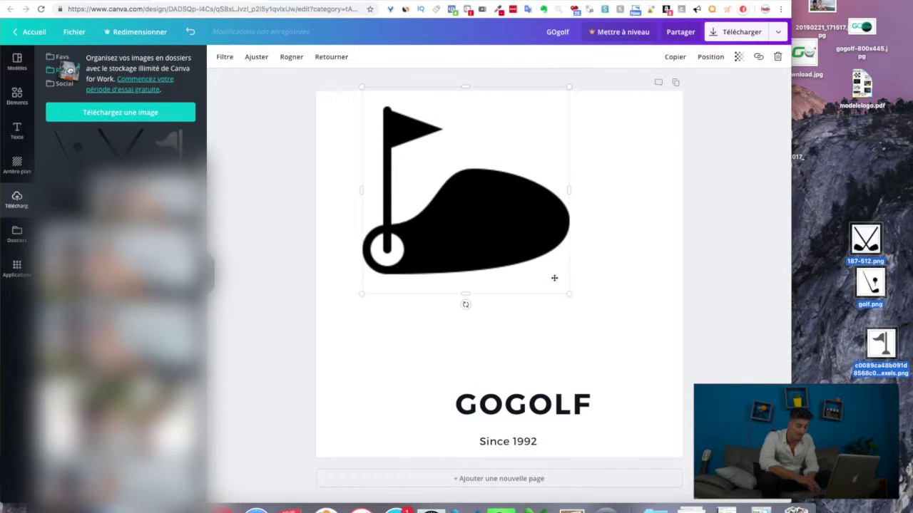
Shrink the flag icon, place it in the left half of the page, and move GOGOLF so GO overlaps the green
{"action": "left_click_drag", "start_coordinate": [682, 368], "coordinate": [654, 359]}
{"action": "left_click_drag", "start_coordinate": [548, 269], "coordinate": [535, 276]}
{"action": "left_click_drag", "start_coordinate": [642, 96], "coordinate": [465, 269]}
{"action": "left_click_drag", "start_coordinate": [418, 298], "coordinate": [407, 246]}
{"action": "left_click_drag", "start_coordinate": [513, 405], "coordinate": [469, 291]}
Send the flag icon behind the GOGOLF text
{"action": "left_click", "coordinate": [430, 285]}
{"action": "double_click", "coordinate": [430, 286]}
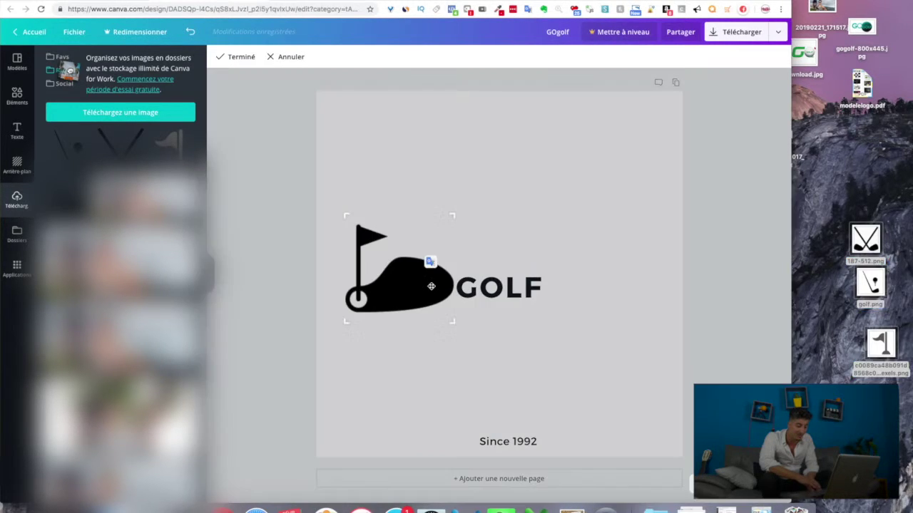
{"action": "left_click", "coordinate": [540, 203]}
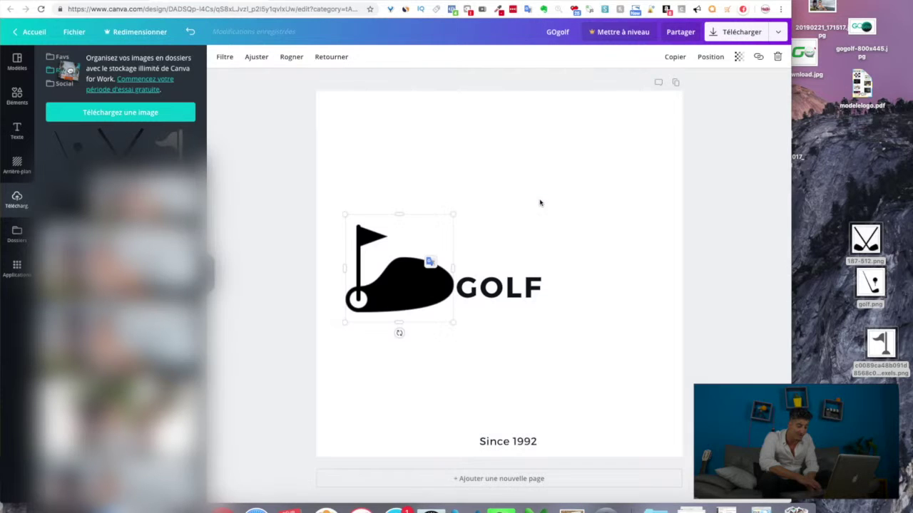
{"action": "left_click", "coordinate": [706, 57]}
{"action": "left_click", "coordinate": [699, 100]}
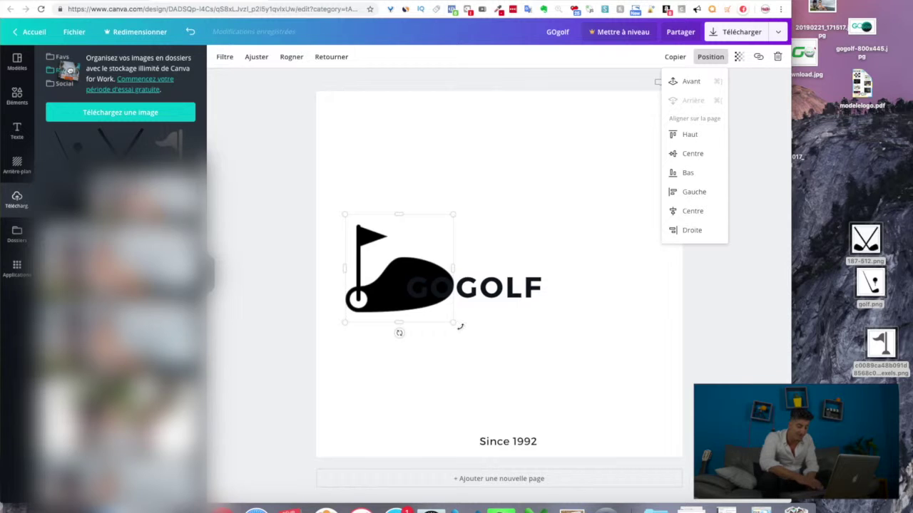
Color only the letters GO of GOGOLF light green from the default colors
{"action": "left_click", "coordinate": [429, 285]}
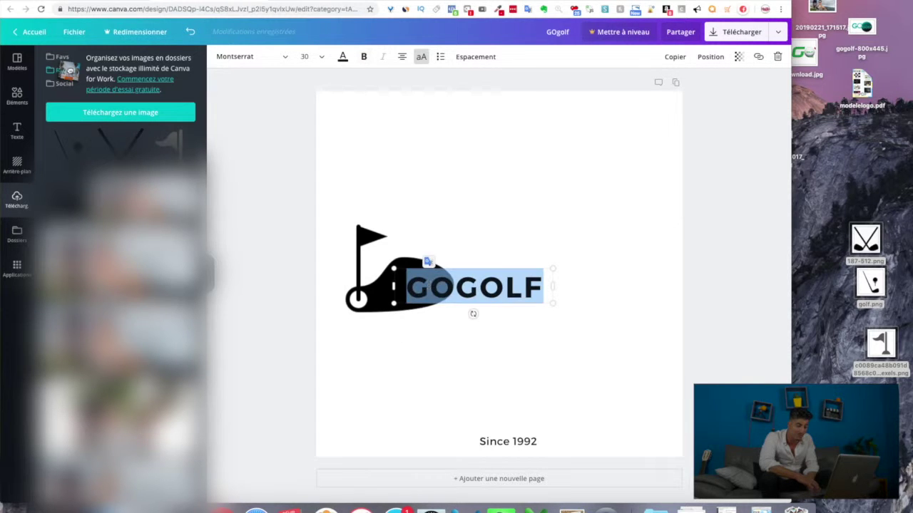
{"action": "left_click_drag", "start_coordinate": [455, 287], "coordinate": [403, 288]}
{"action": "left_click", "coordinate": [342, 57]}
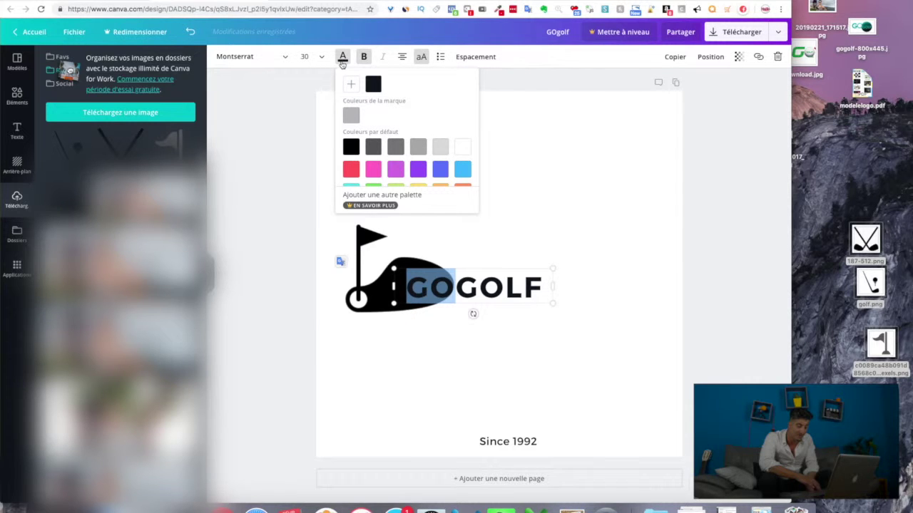
{"action": "left_click", "coordinate": [460, 147]}
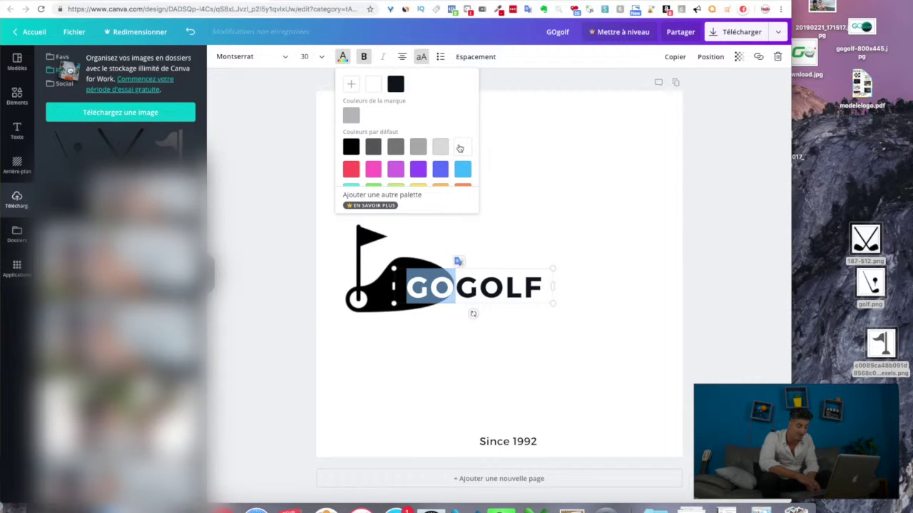
{"action": "scroll", "coordinate": [410, 166], "scroll_direction": "down", "scroll_amount": 1}
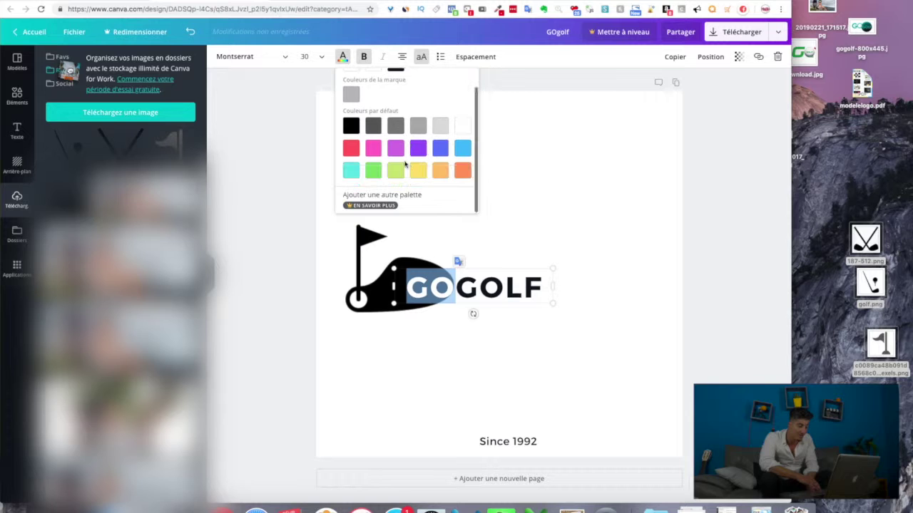
{"action": "left_click", "coordinate": [373, 170]}
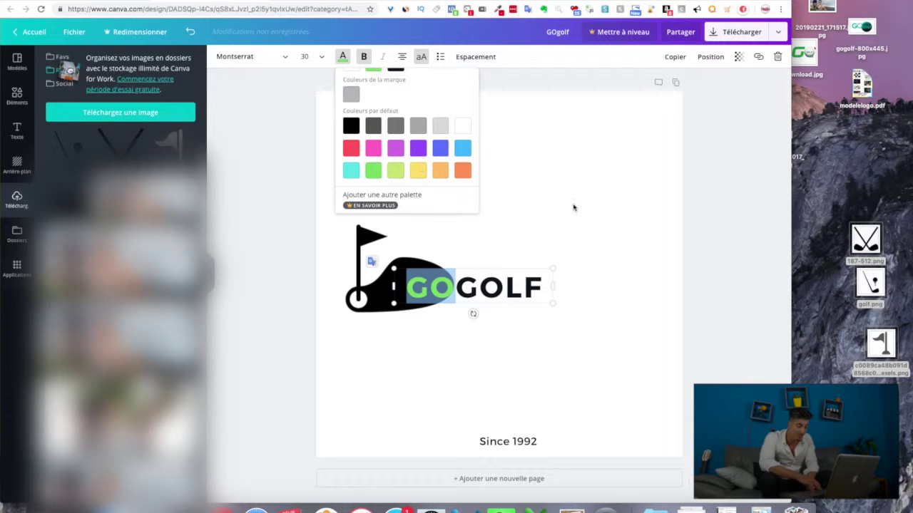
{"action": "left_click", "coordinate": [574, 207]}
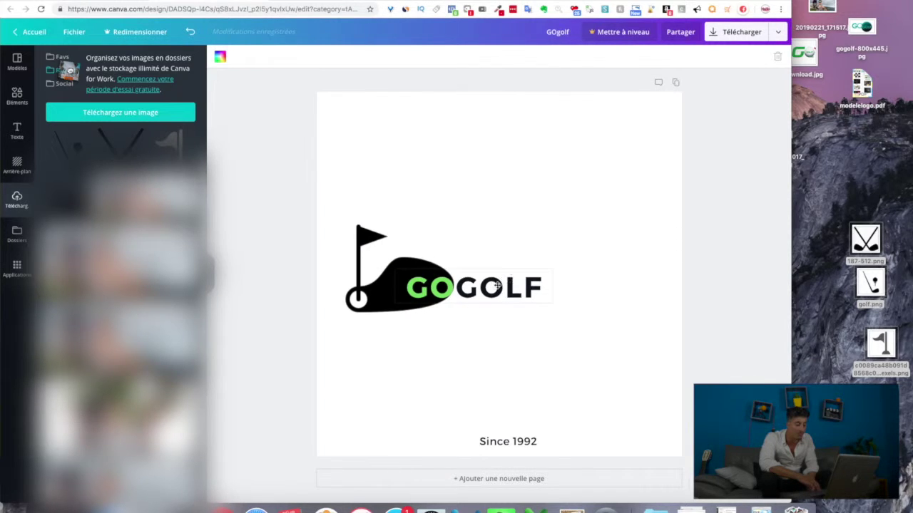
Nudge the GOGOLF text slightly upward and change its font to League Spartan
{"action": "left_click_drag", "start_coordinate": [497, 285], "coordinate": [491, 283]}
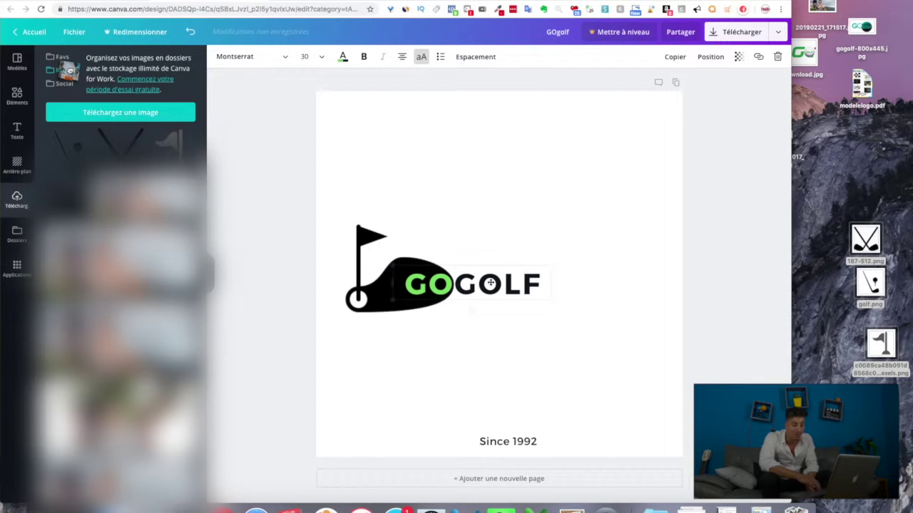
{"action": "double_click", "coordinate": [491, 283]}
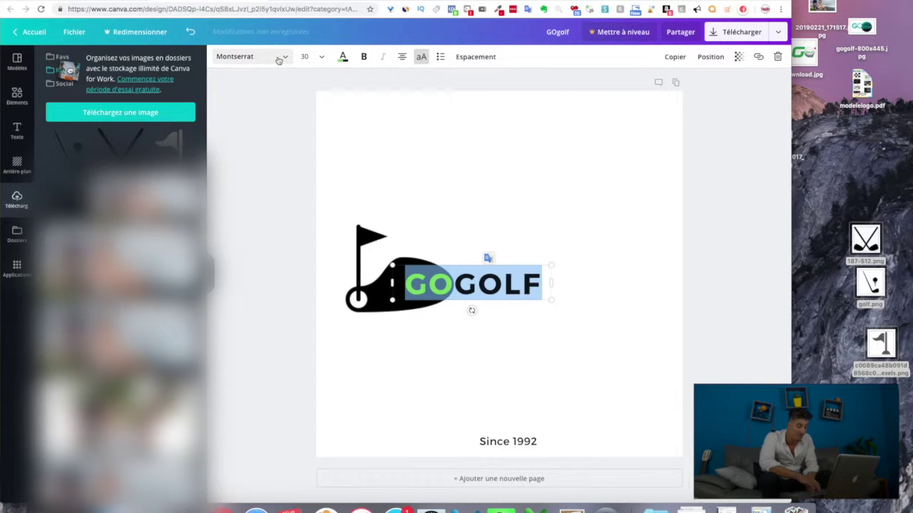
{"action": "left_click", "coordinate": [278, 60]}
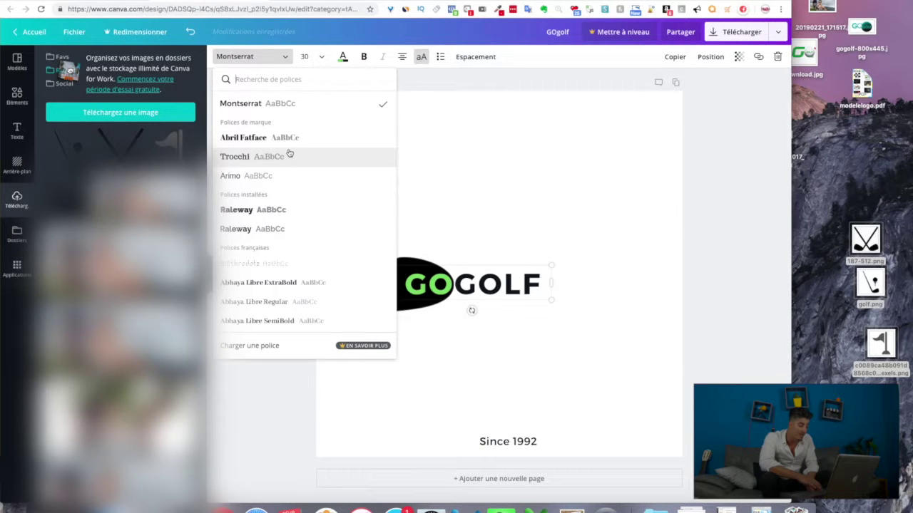
{"action": "scroll", "coordinate": [289, 154], "scroll_direction": "down", "scroll_amount": 15}
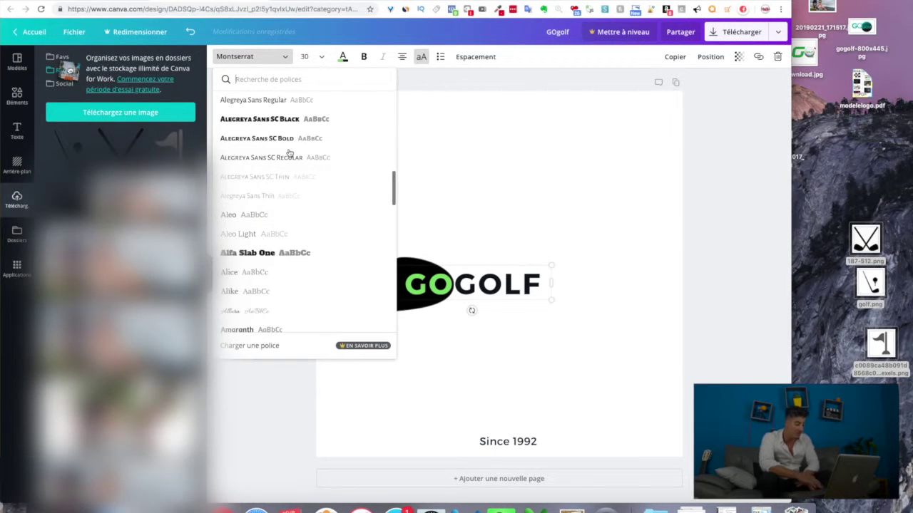
{"action": "scroll", "coordinate": [289, 154], "scroll_direction": "down", "scroll_amount": 3}
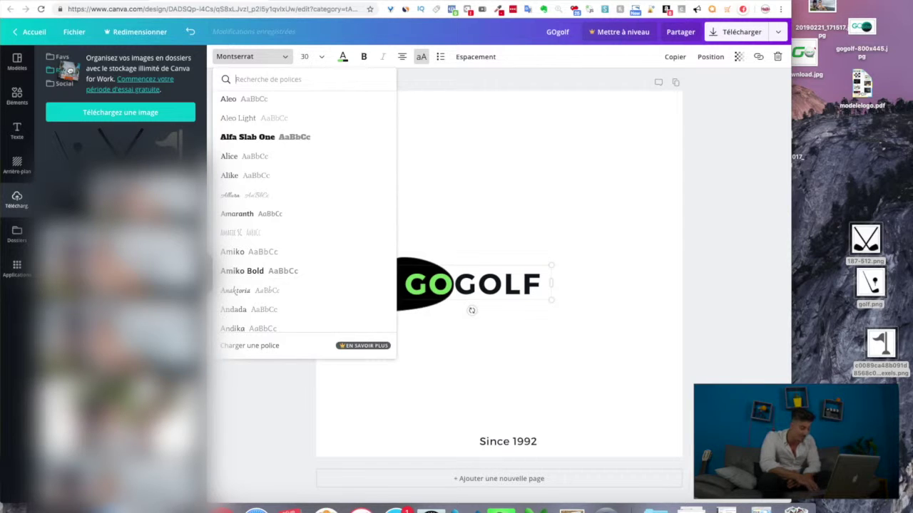
{"action": "type", "text": "league"}
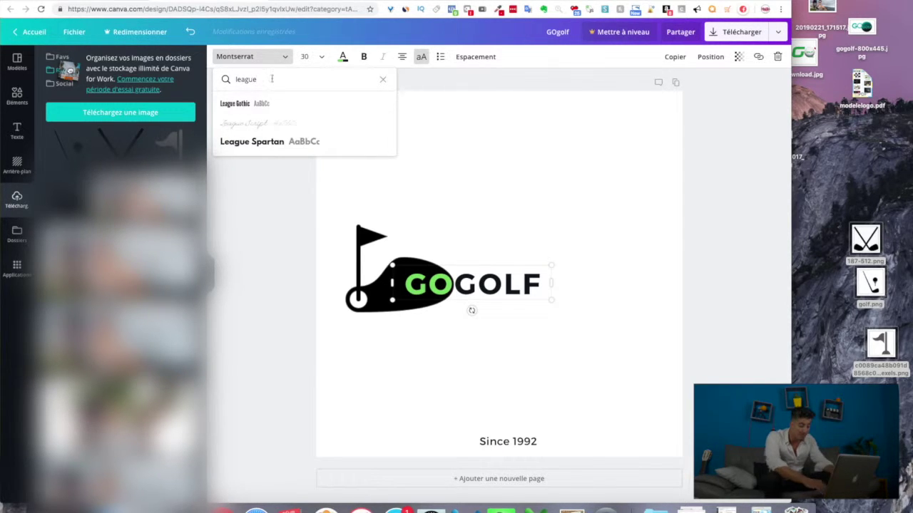
{"action": "left_click", "coordinate": [263, 142]}
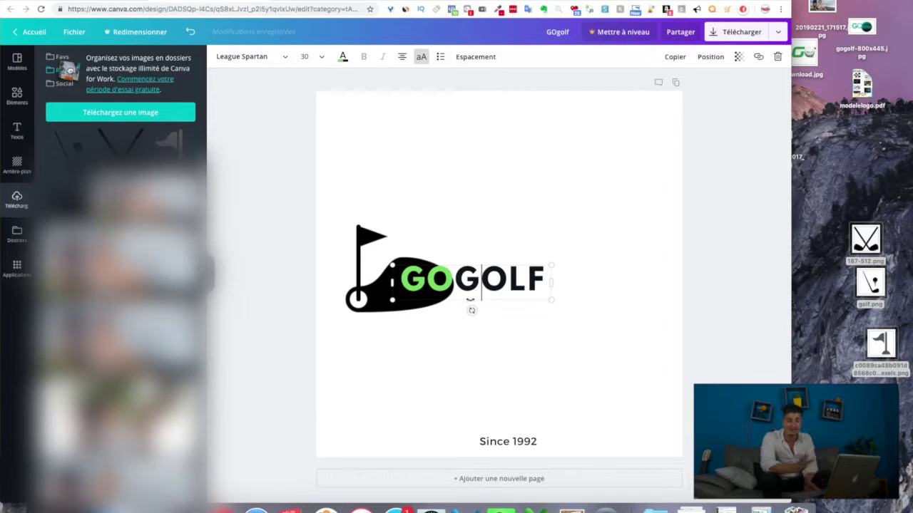
Realign GOGOLF vertically on the black green and enlarge the icon and text together across most of the page width
{"action": "key", "text": "shift+End"}
{"action": "left_click", "coordinate": [491, 320]}
{"action": "mouse_move", "coordinate": [469, 310]}
{"action": "left_mouse_down"}
{"action": "mouse_move", "coordinate": [456, 300]}
{"action": "mouse_move", "coordinate": [467, 293]}
{"action": "left_mouse_up"}
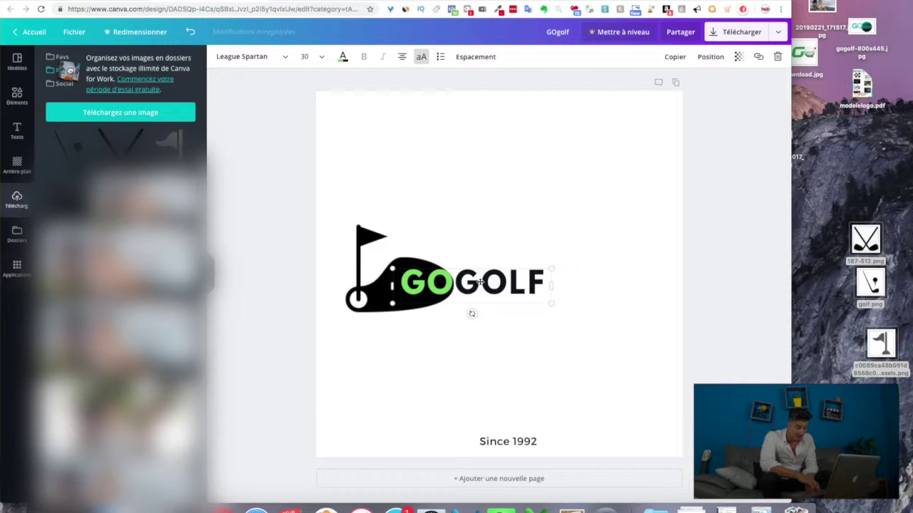
{"action": "left_click_drag", "start_coordinate": [474, 284], "coordinate": [474, 286]}
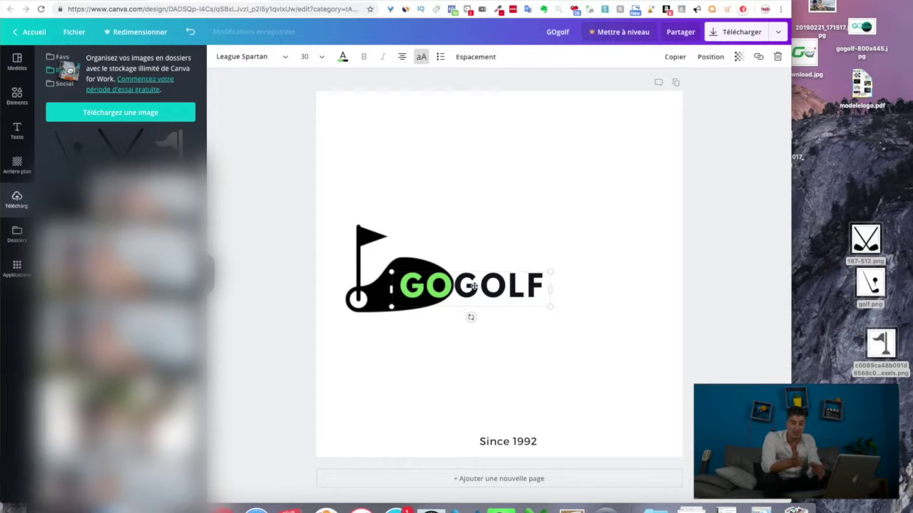
{"action": "left_click_drag", "start_coordinate": [551, 271], "coordinate": [649, 212]}
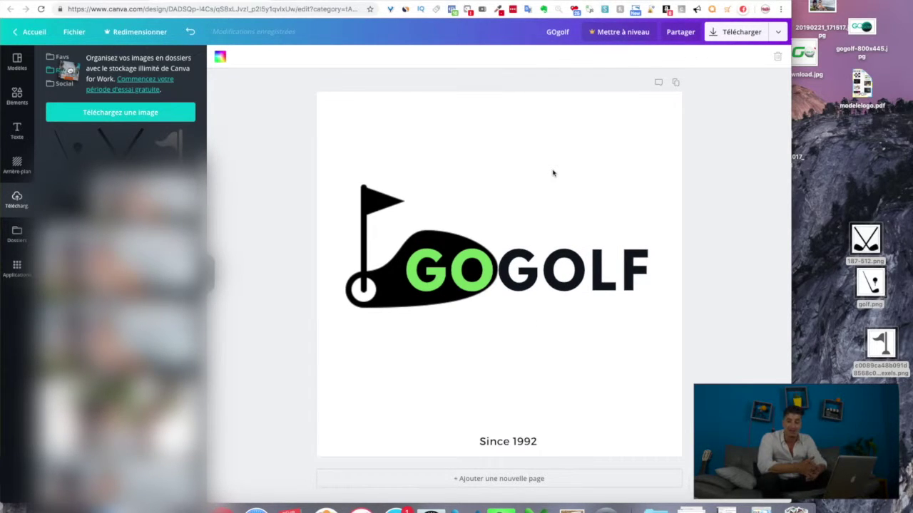
Move the Since 1992 text up to sit just below the GOGOLF logo
{"action": "left_click", "coordinate": [511, 439]}
{"action": "left_click_drag", "start_coordinate": [511, 440], "coordinate": [511, 323]}
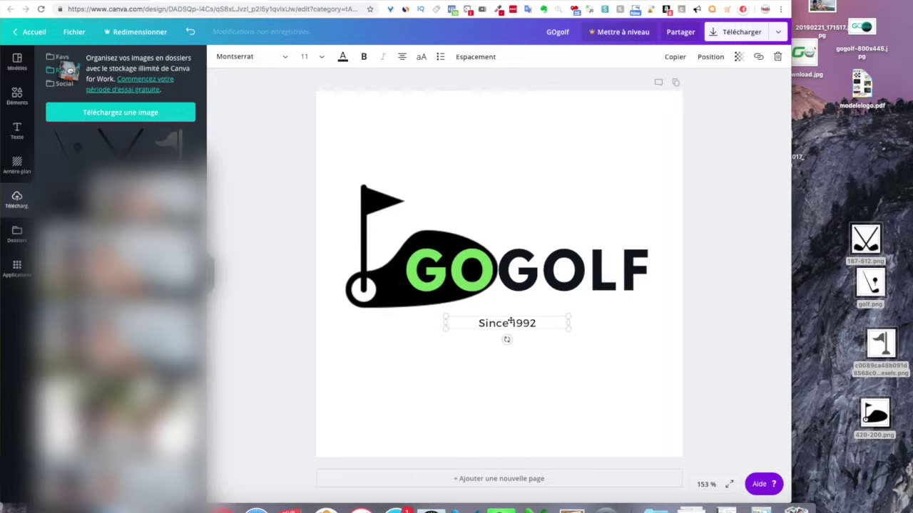
{"action": "left_click", "coordinate": [601, 341]}
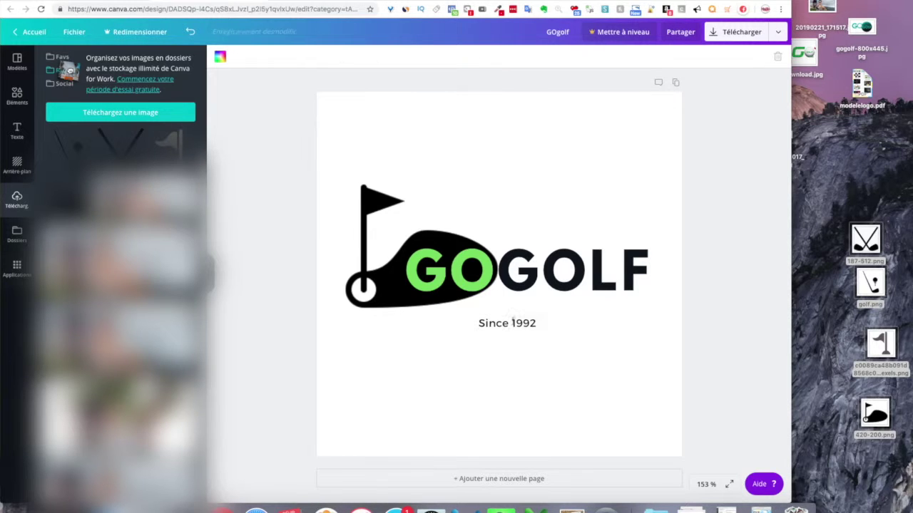
Add a blank second page to the design below the finished logo
{"action": "left_click", "coordinate": [526, 480]}
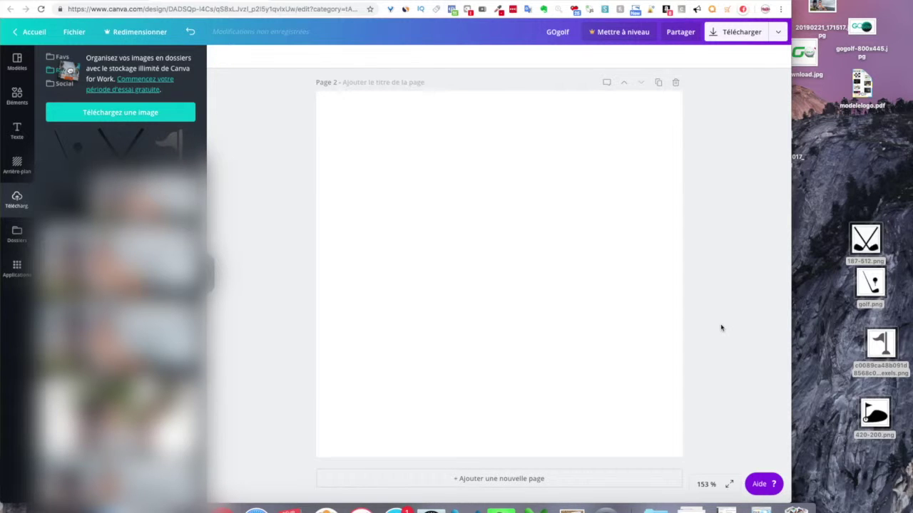
{"action": "scroll", "coordinate": [721, 328], "scroll_direction": "up", "scroll_amount": 5}
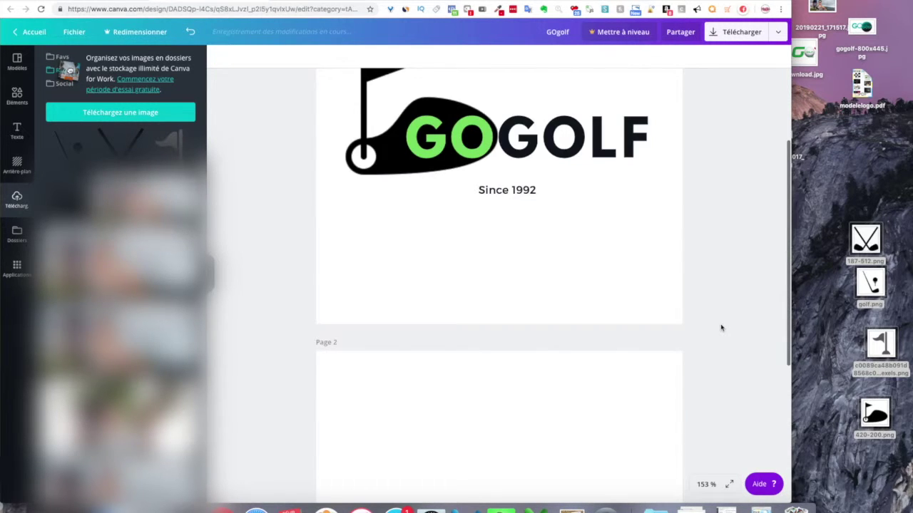
{"action": "scroll", "coordinate": [721, 328], "scroll_direction": "down", "scroll_amount": 3}
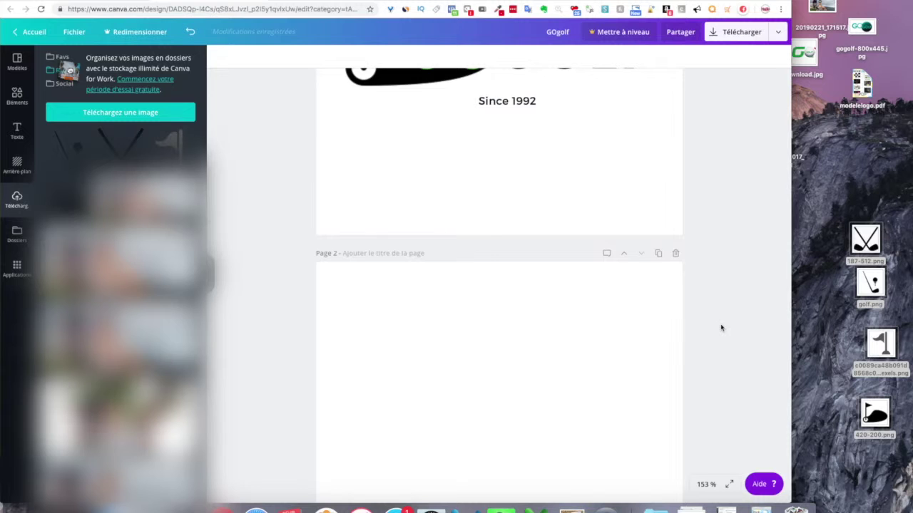
{"action": "scroll", "coordinate": [721, 328], "scroll_direction": "up", "scroll_amount": 2}
{"action": "scroll", "coordinate": [721, 328], "scroll_direction": "down", "scroll_amount": 4}
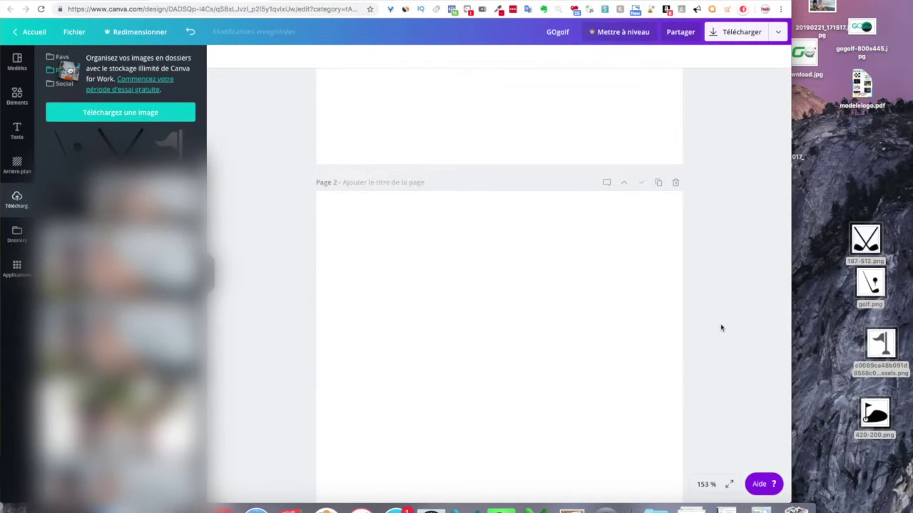
{"action": "scroll", "coordinate": [721, 328], "scroll_direction": "down", "scroll_amount": 1}
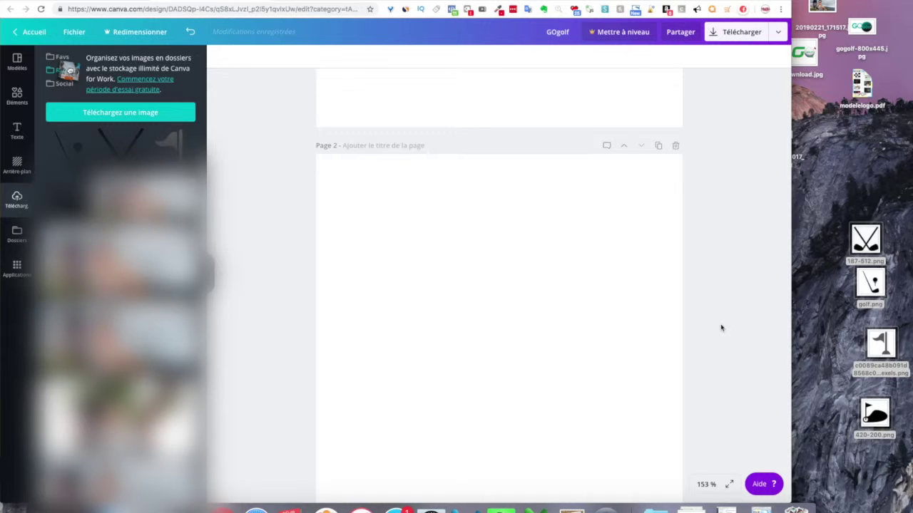
{"action": "scroll", "coordinate": [720, 328], "scroll_direction": "up", "scroll_amount": 5}
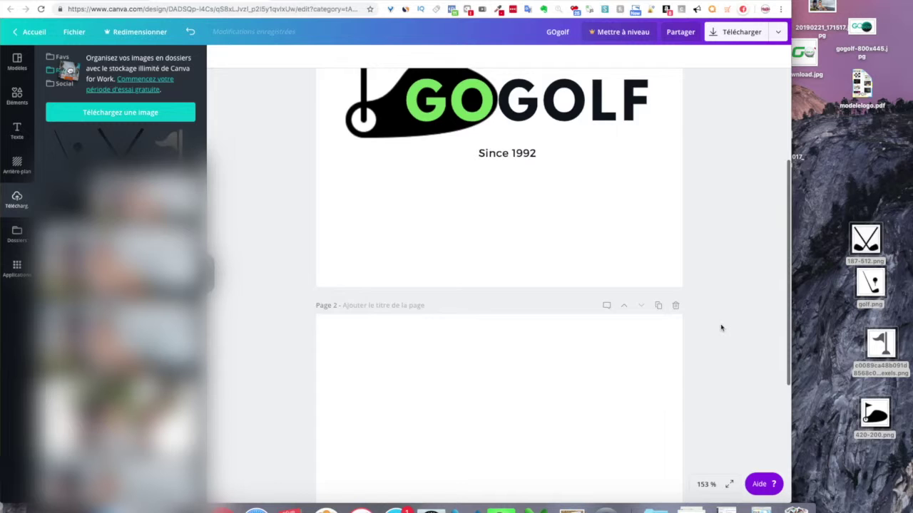
{"action": "scroll", "coordinate": [721, 328], "scroll_direction": "down", "scroll_amount": 5}
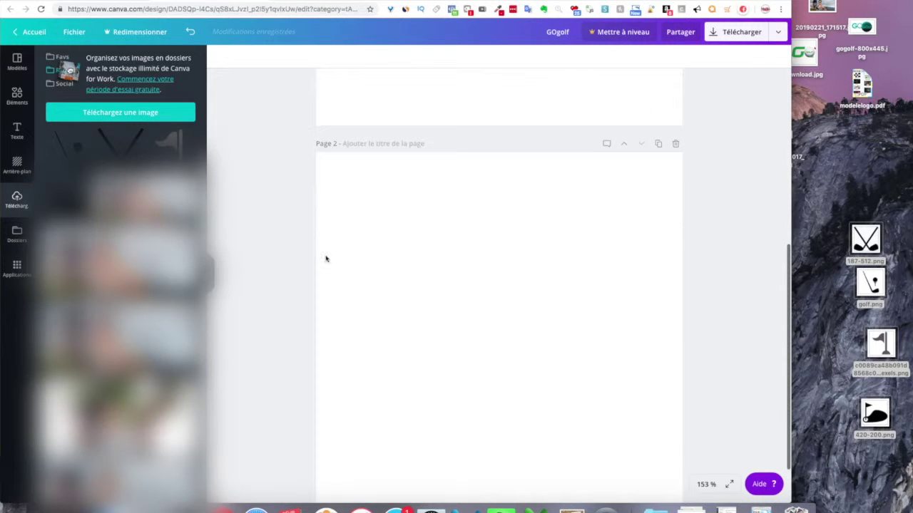
{"action": "left_click", "coordinate": [120, 146]}
{"action": "left_click_drag", "start_coordinate": [645, 189], "coordinate": [489, 342]}
{"action": "key", "text": "Delete"}
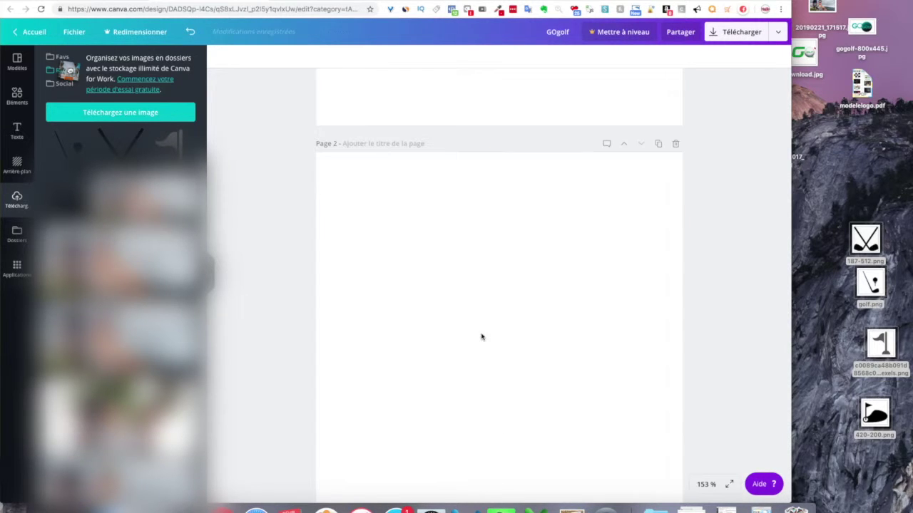
{"action": "left_click", "coordinate": [71, 151]}
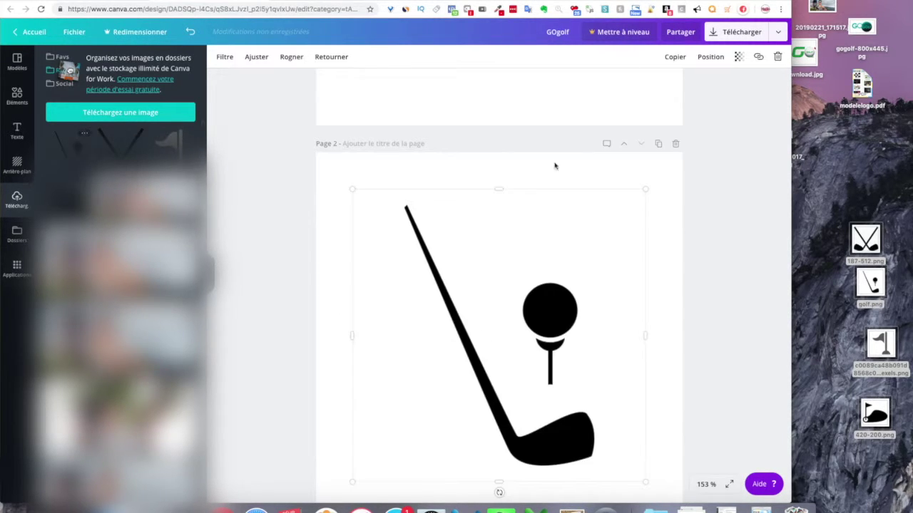
{"action": "left_click_drag", "start_coordinate": [645, 189], "coordinate": [546, 289]}
Browse the logo templates and apply the Chew & Cheer template to page 2
{"action": "left_click", "coordinate": [17, 62]}
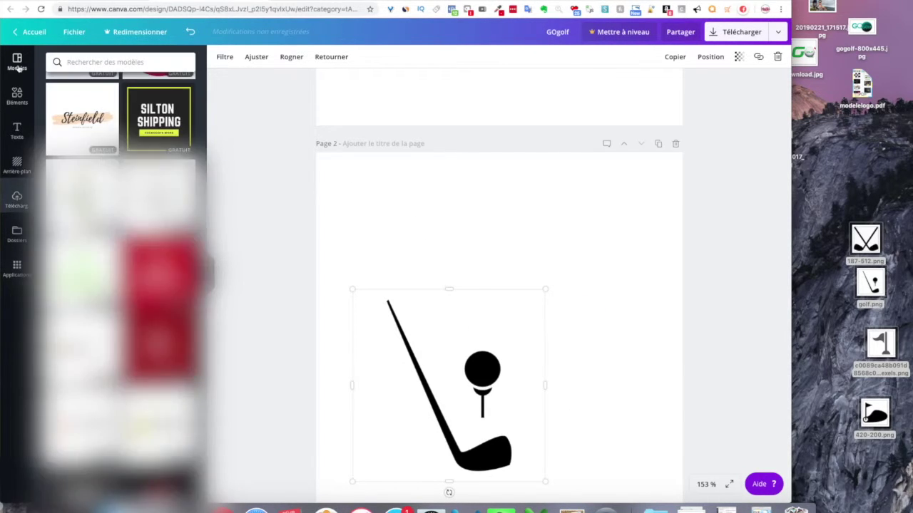
{"action": "scroll", "coordinate": [113, 174], "scroll_direction": "down", "scroll_amount": 3}
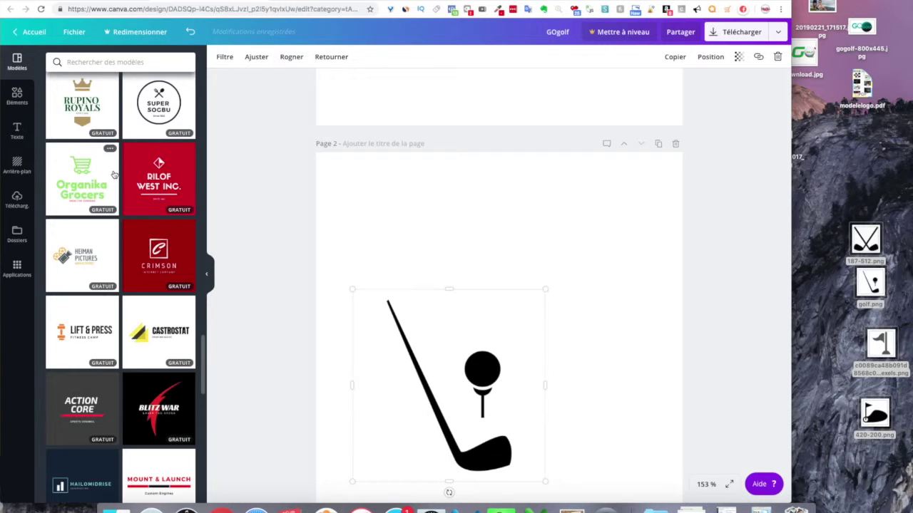
{"action": "scroll", "coordinate": [114, 174], "scroll_direction": "down", "scroll_amount": 7}
{"action": "scroll", "coordinate": [113, 174], "scroll_direction": "down", "scroll_amount": 2}
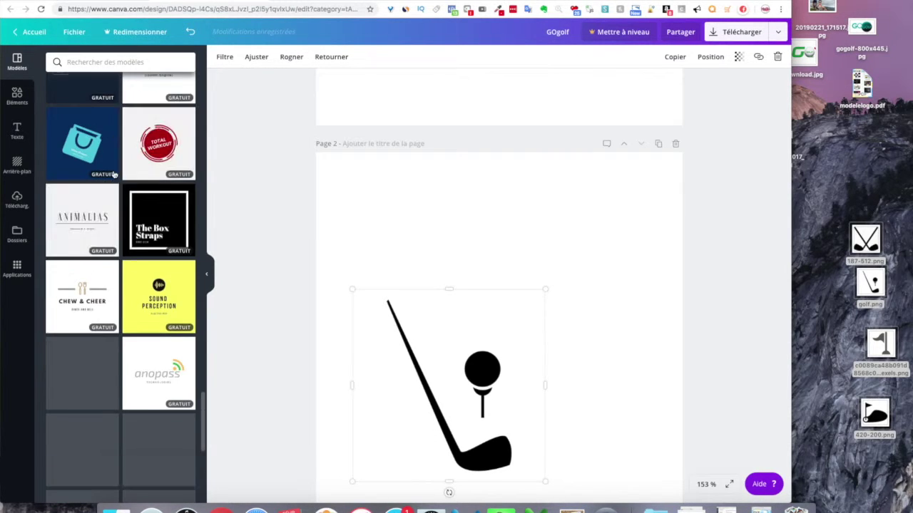
{"action": "scroll", "coordinate": [113, 174], "scroll_direction": "up", "scroll_amount": 8}
{"action": "scroll", "coordinate": [113, 174], "scroll_direction": "down", "scroll_amount": 1}
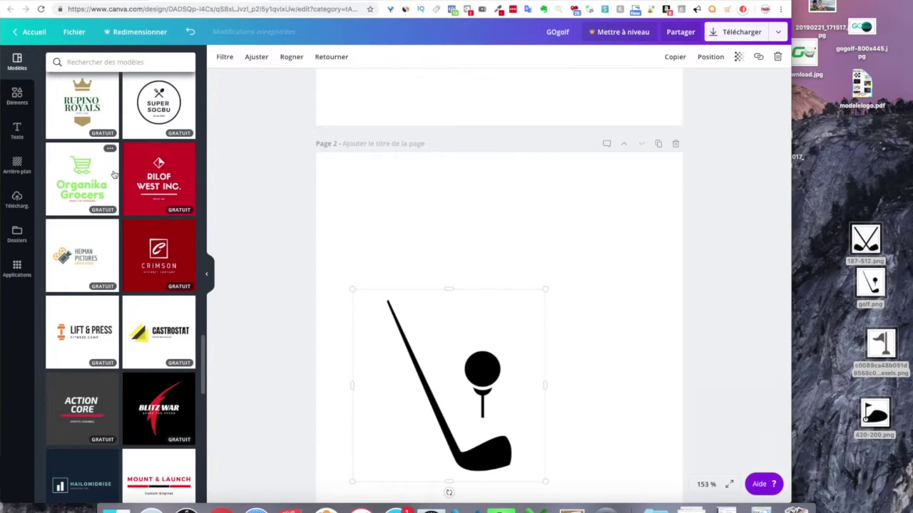
{"action": "scroll", "coordinate": [114, 174], "scroll_direction": "down", "scroll_amount": 3}
{"action": "scroll", "coordinate": [114, 174], "scroll_direction": "down", "scroll_amount": 3}
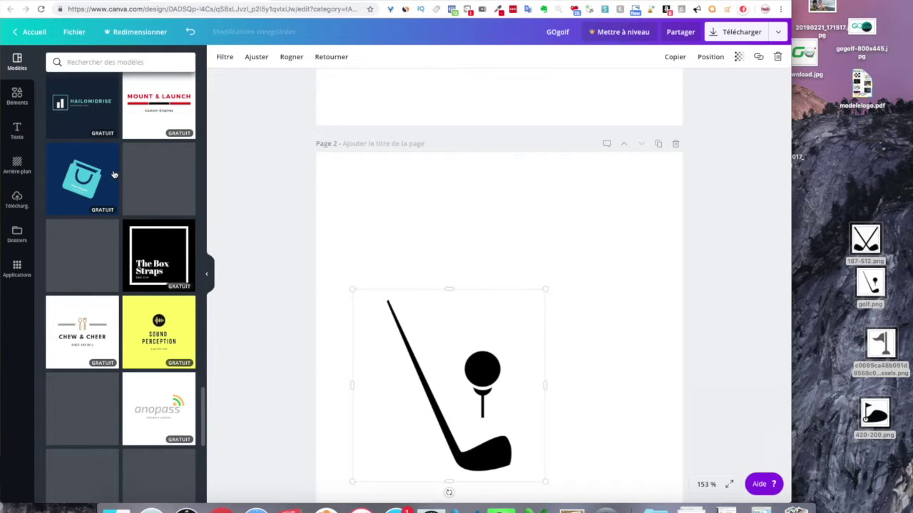
{"action": "scroll", "coordinate": [113, 174], "scroll_direction": "down", "scroll_amount": 1}
{"action": "scroll", "coordinate": [113, 174], "scroll_direction": "down", "scroll_amount": 2}
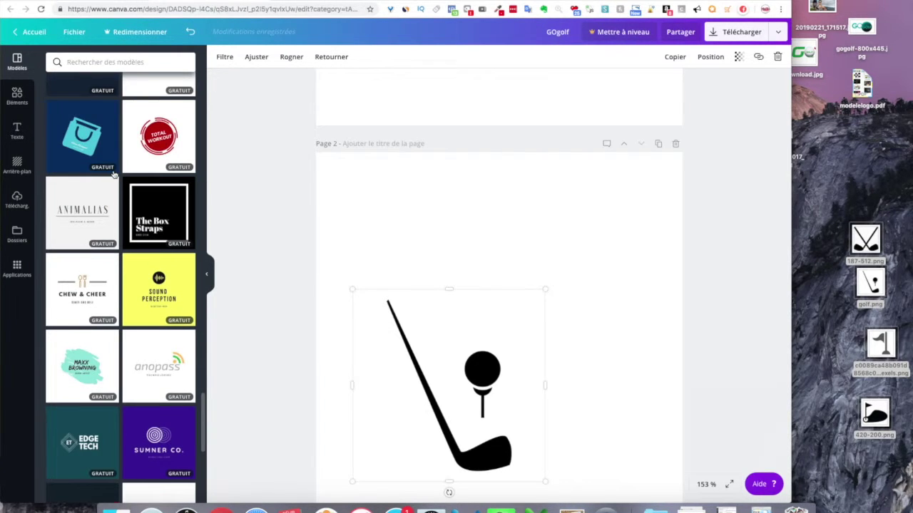
{"action": "scroll", "coordinate": [114, 174], "scroll_direction": "down", "scroll_amount": 2}
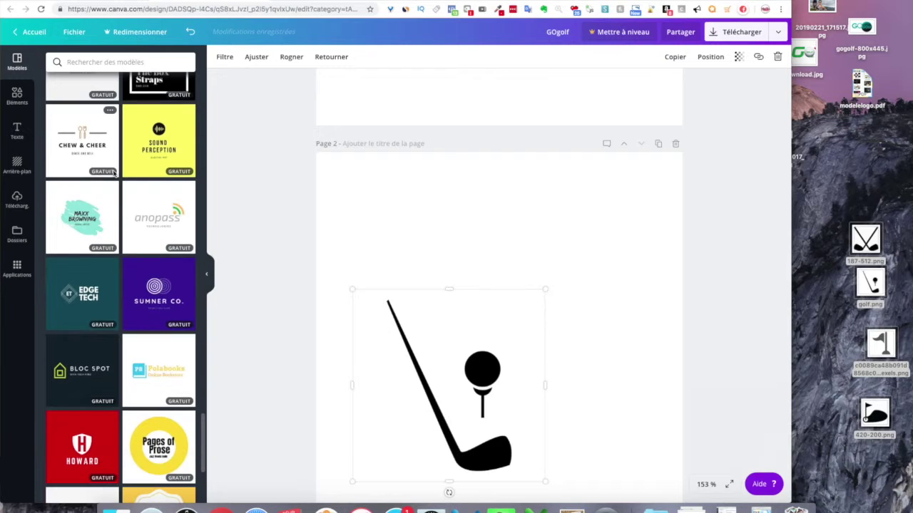
{"action": "left_click", "coordinate": [88, 148]}
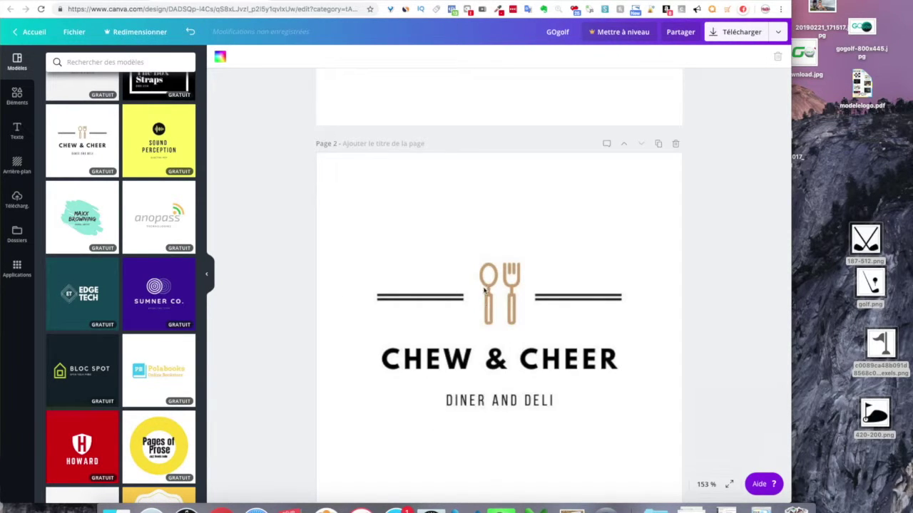
Ungroup the Chew & Cheer logo on page 2 and enlarge all its elements together to about 438 × 250
{"action": "left_click", "coordinate": [603, 335]}
{"action": "scroll", "coordinate": [603, 334], "scroll_direction": "down", "scroll_amount": 2}
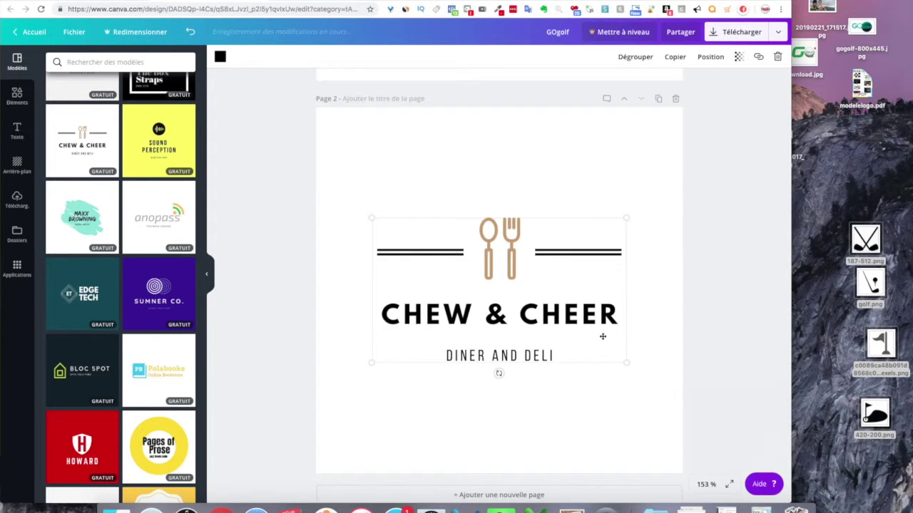
{"action": "left_click_drag", "start_coordinate": [629, 198], "coordinate": [649, 189]}
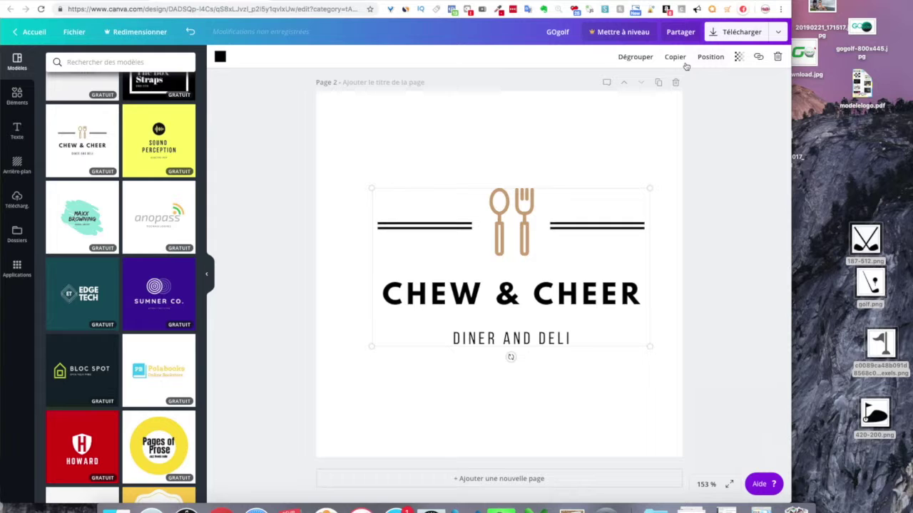
{"action": "left_click", "coordinate": [637, 60]}
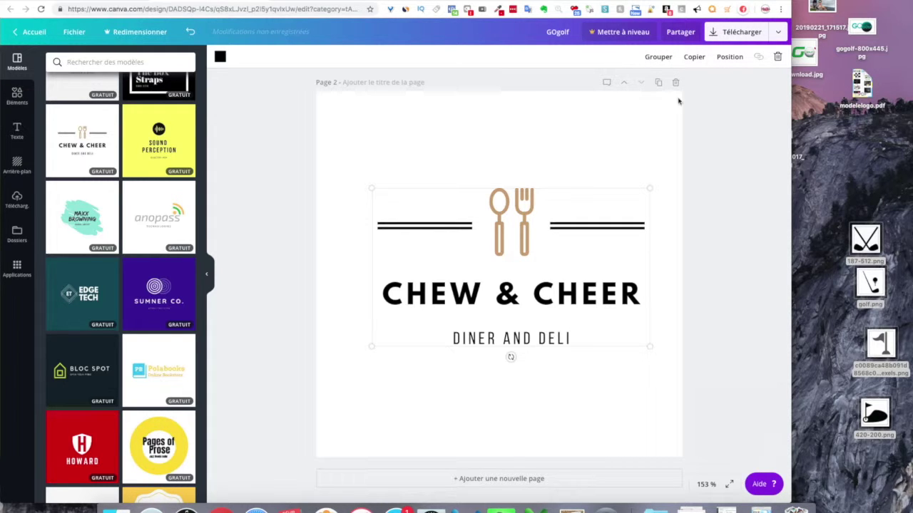
{"action": "left_click_drag", "start_coordinate": [644, 347], "coordinate": [664, 355]}
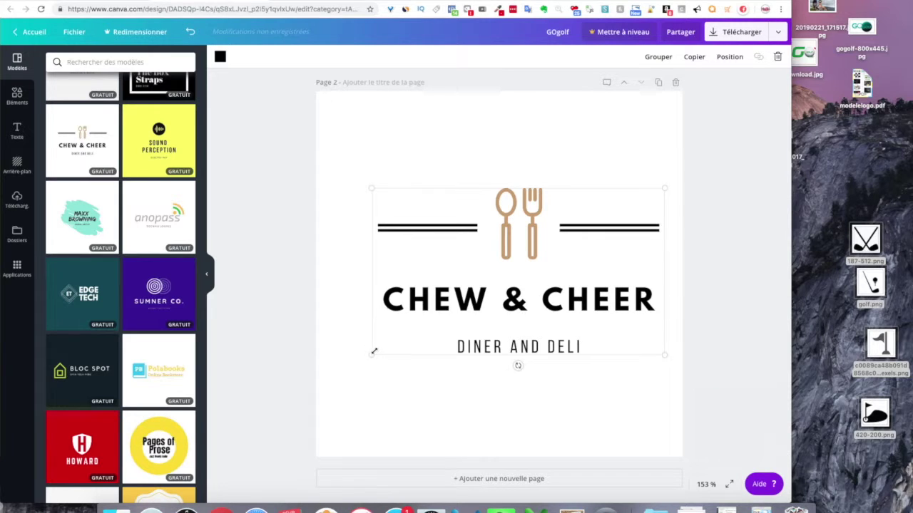
{"action": "left_click_drag", "start_coordinate": [371, 354], "coordinate": [345, 364]}
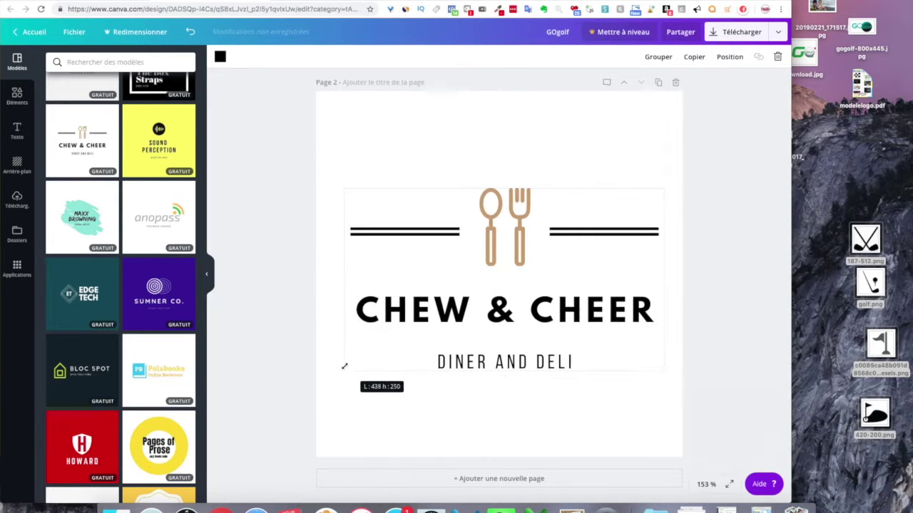
Replace the CHEW & CHEER title with GO GOLF and delete the spoon-and-fork icon above it
{"action": "double_click", "coordinate": [449, 317]}
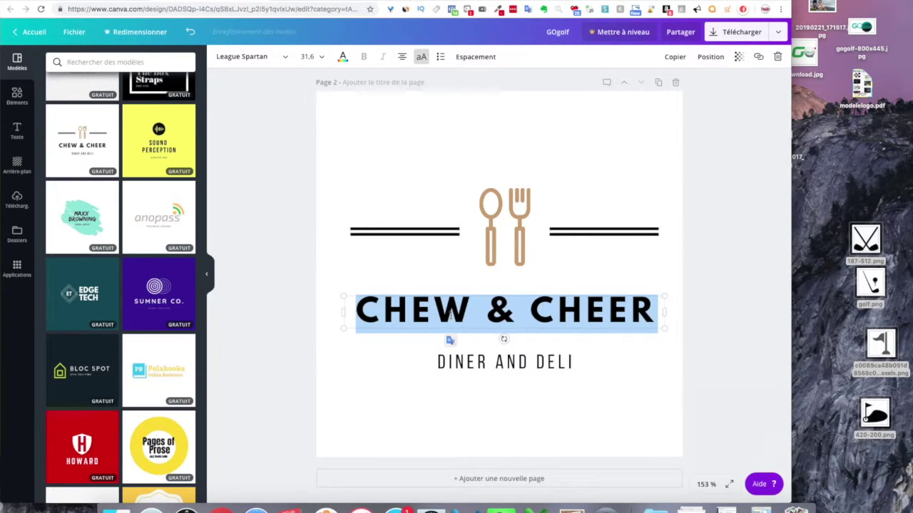
{"action": "type", "text": "GO GOLF"}
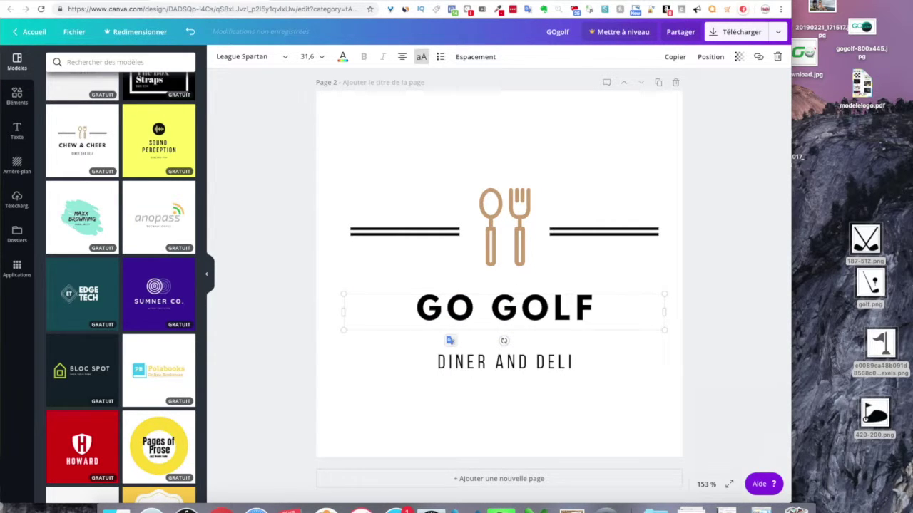
{"action": "left_click", "coordinate": [519, 233]}
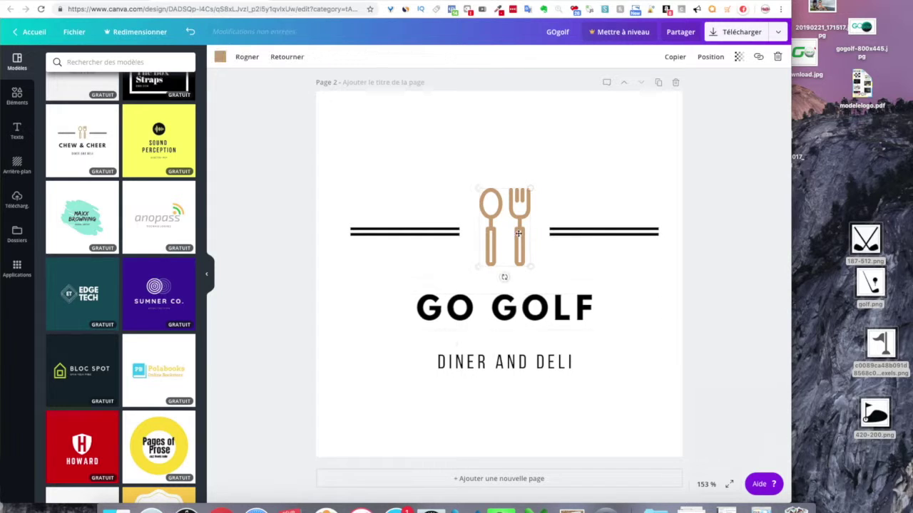
{"action": "key", "text": "Delete"}
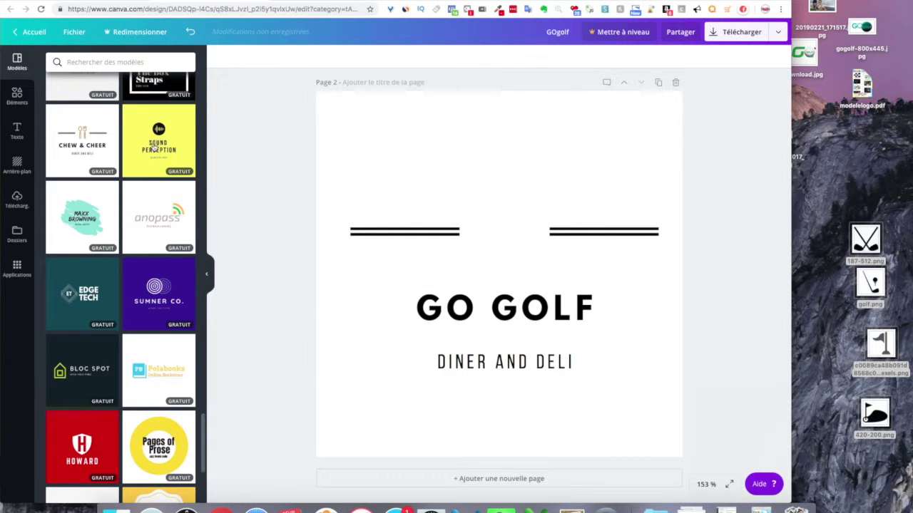
Add the uploaded golf club and ball icon to page 2, shrink it and place it between the two double lines
{"action": "scroll", "coordinate": [154, 148], "scroll_direction": "up", "scroll_amount": 15}
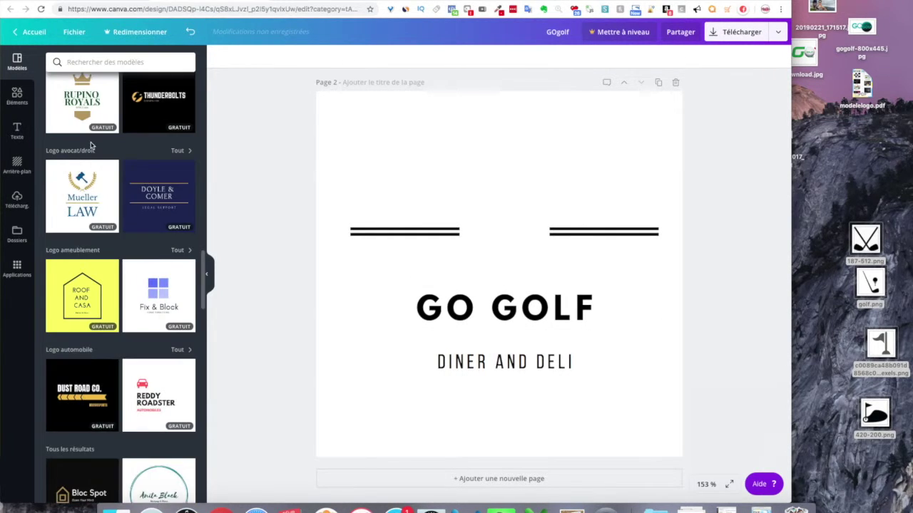
{"action": "left_click", "coordinate": [17, 200]}
{"action": "left_click", "coordinate": [71, 168]}
{"action": "left_click_drag", "start_coordinate": [347, 122], "coordinate": [548, 350]}
{"action": "left_click_drag", "start_coordinate": [618, 386], "coordinate": [517, 228]}
Move the GO GOLF title and the tagline up below the icon, and change the tagline to GOLF MASTER CLUB
{"action": "left_click", "coordinate": [505, 308]}
{"action": "left_click_drag", "start_coordinate": [505, 308], "coordinate": [505, 294]}
{"action": "left_click_drag", "start_coordinate": [546, 362], "coordinate": [546, 325]}
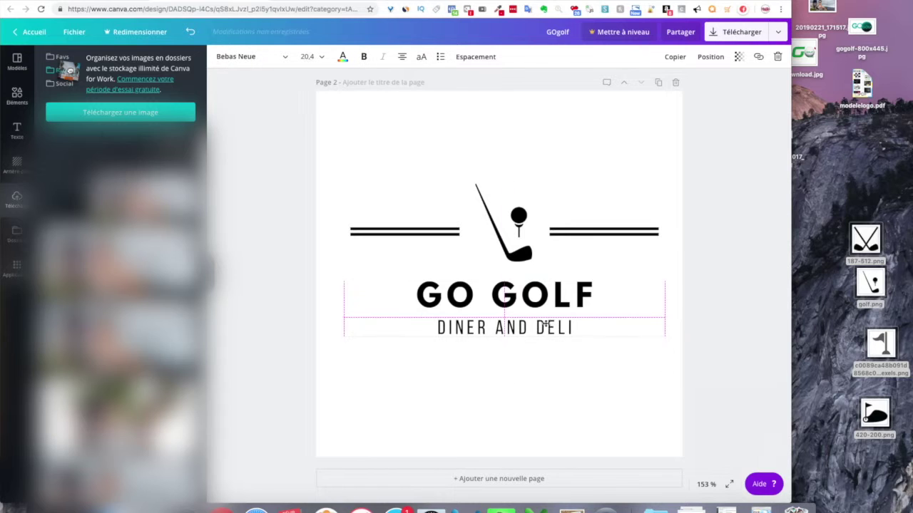
{"action": "double_click", "coordinate": [546, 327]}
{"action": "type", "text": "GOLF MASTER CLUB"}
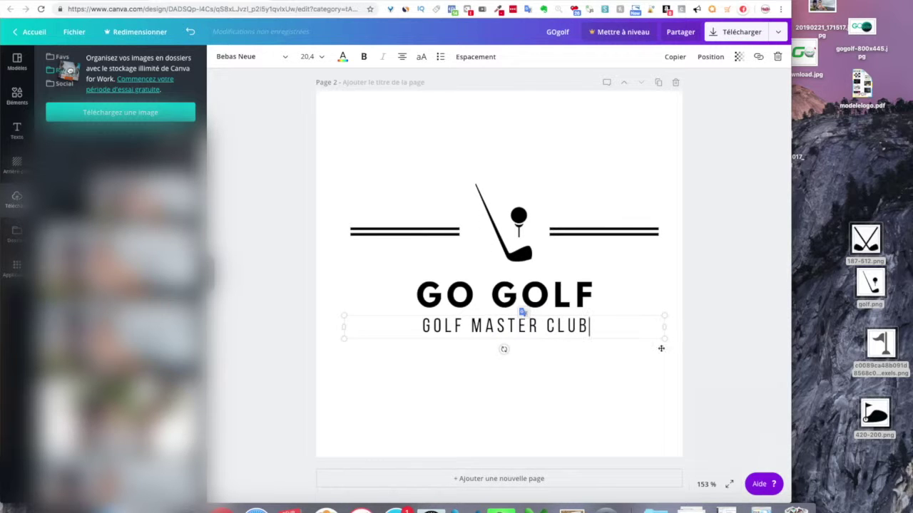
Tighten the layout by raising both texts closer to the icon and lowering the two double lines beside the club head
{"action": "left_click_drag", "start_coordinate": [506, 329], "coordinate": [521, 314]}
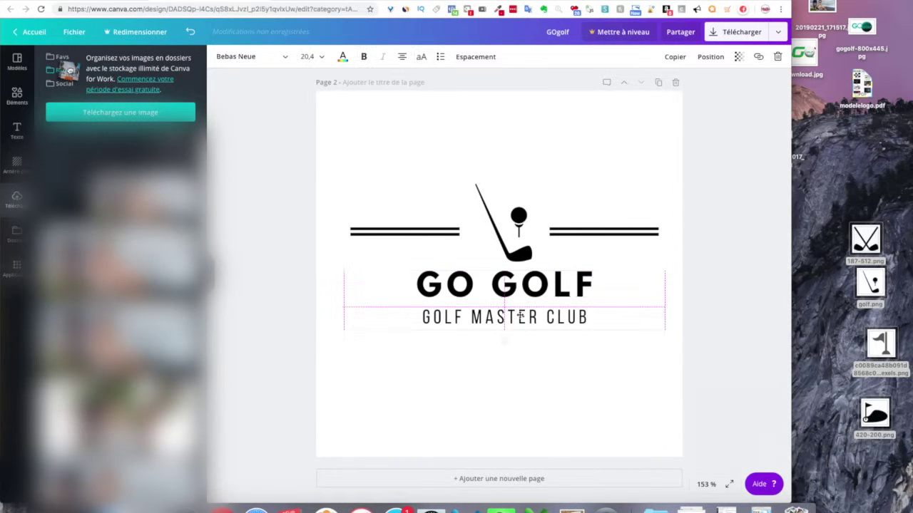
{"action": "left_click_drag", "start_coordinate": [436, 236], "coordinate": [445, 255]}
{"action": "left_click_drag", "start_coordinate": [589, 236], "coordinate": [605, 255]}
{"action": "double_click", "coordinate": [504, 327]}
{"action": "left_click", "coordinate": [748, 358]}
{"action": "left_click", "coordinate": [503, 300]}
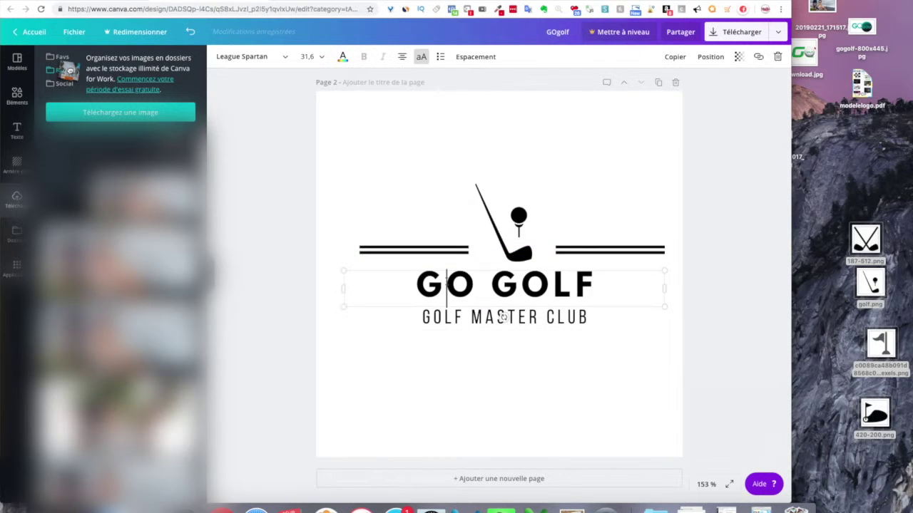
Recolour the letters GO of the page 1 logo to the green #6cd83d
{"action": "scroll", "coordinate": [503, 317], "scroll_direction": "up", "scroll_amount": 5}
{"action": "left_click_drag", "start_coordinate": [498, 257], "coordinate": [410, 213]}
{"action": "left_click", "coordinate": [342, 56]}
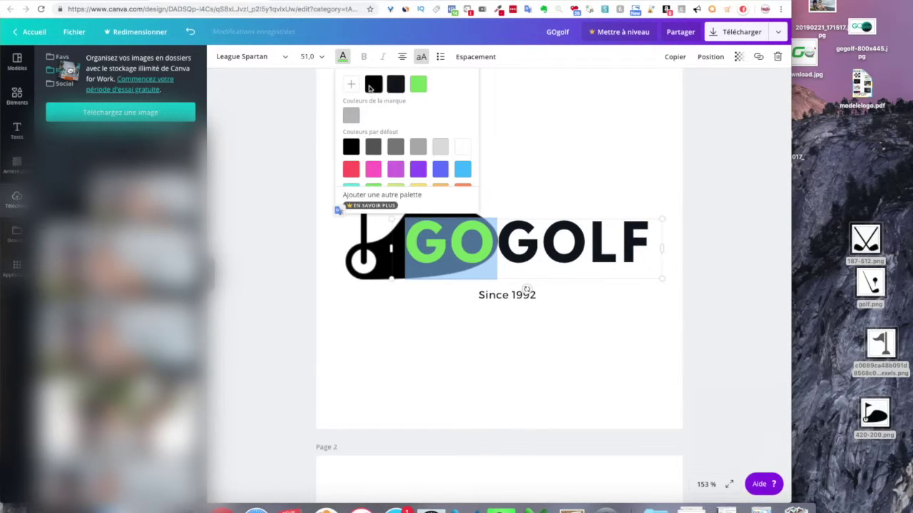
{"action": "left_click", "coordinate": [369, 87]}
{"action": "mouse_move", "coordinate": [422, 102]}
{"action": "left_mouse_down"}
{"action": "mouse_move", "coordinate": [456, 124]}
{"action": "mouse_move", "coordinate": [435, 106]}
{"action": "left_mouse_up"}
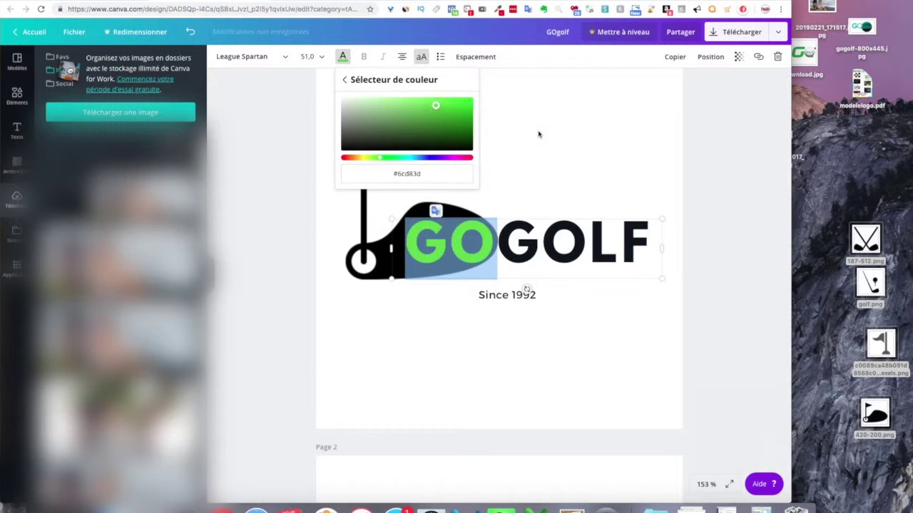
{"action": "left_click", "coordinate": [539, 134]}
Replace the Since 1992 text on page 1 with GOLF MASTER CLUB and move it directly beneath the word GOLF
{"action": "scroll", "coordinate": [538, 134], "scroll_direction": "down", "scroll_amount": 3}
{"action": "double_click", "coordinate": [507, 160]}
{"action": "key", "text": "BackSpace"}
{"action": "type", "text": "GOLF MASTER CLUB"}
{"action": "left_click_drag", "start_coordinate": [517, 161], "coordinate": [576, 137]}
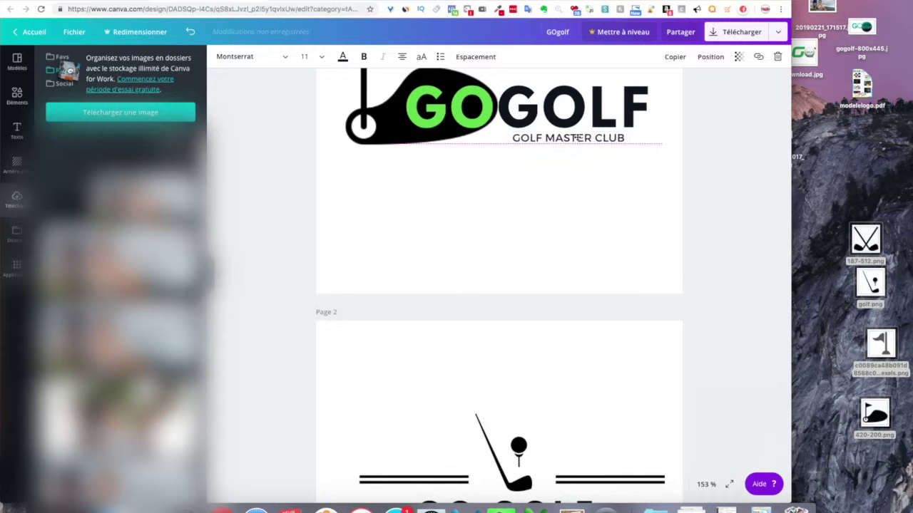
Widen the letter spacing of the page 1 tagline so it spans the width of the word GOLF, keeping it on one line
{"action": "left_click", "coordinate": [476, 56]}
{"action": "left_click_drag", "start_coordinate": [571, 85], "coordinate": [579, 85]}
{"action": "left_click", "coordinate": [530, 141]}
{"action": "left_click_drag", "start_coordinate": [506, 139], "coordinate": [492, 141]}
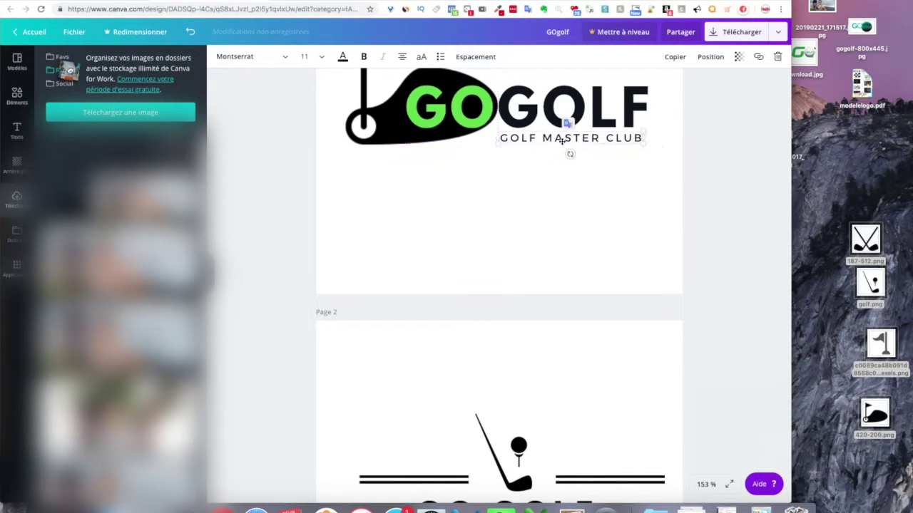
Add a blank third page below the second logo
{"action": "scroll", "coordinate": [591, 210], "scroll_direction": "down", "scroll_amount": 5}
{"action": "left_click", "coordinate": [512, 480]}
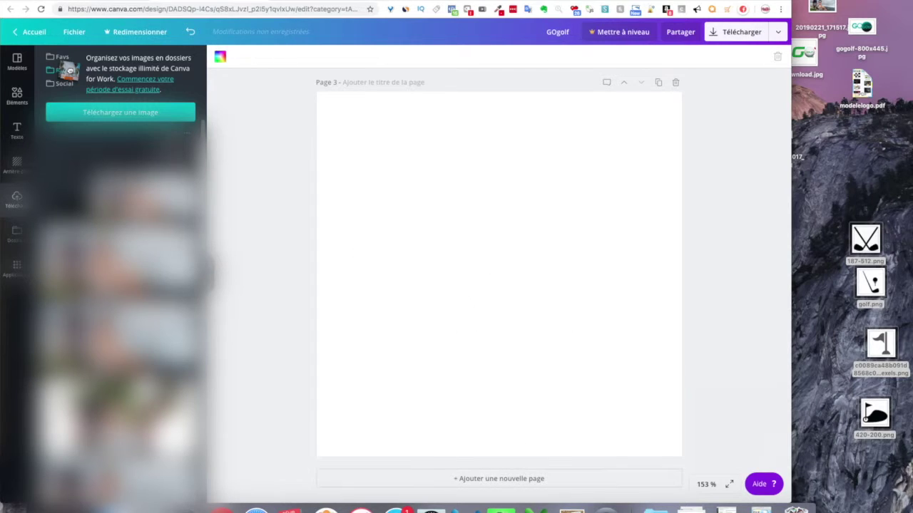
Switch to the Google Images results, save the Noun Project golf-ball-on-tee icon to the desktop, and return to the Canva design
{"action": "key", "text": "ctrl+Tab"}
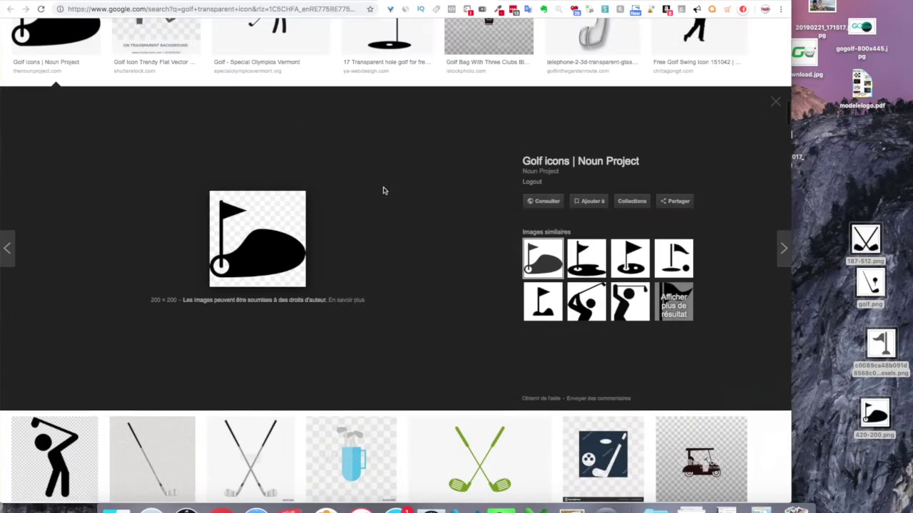
{"action": "left_click", "coordinate": [586, 301]}
{"action": "scroll", "coordinate": [103, 350], "scroll_direction": "down", "scroll_amount": 15}
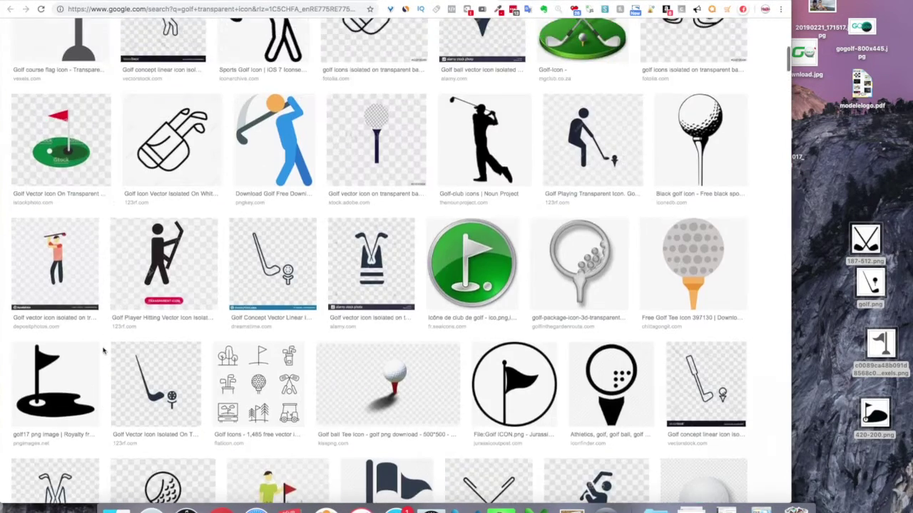
{"action": "scroll", "coordinate": [104, 350], "scroll_direction": "up", "scroll_amount": 10}
{"action": "left_click", "coordinate": [285, 306]}
{"action": "left_click_drag", "start_coordinate": [264, 275], "coordinate": [810, 144]}
{"action": "key", "text": "Left"}
{"action": "key", "text": "Left"}
{"action": "key", "text": "Left"}
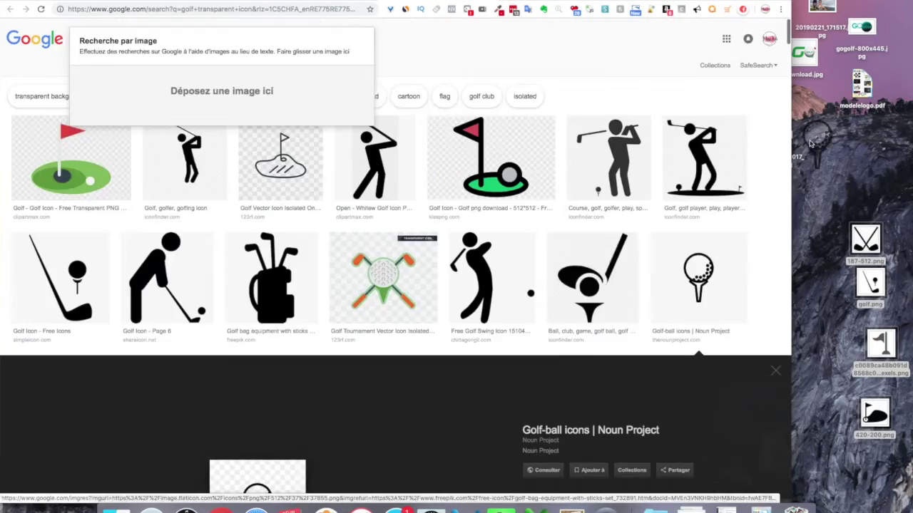
{"action": "key", "text": "ctrl+Tab"}
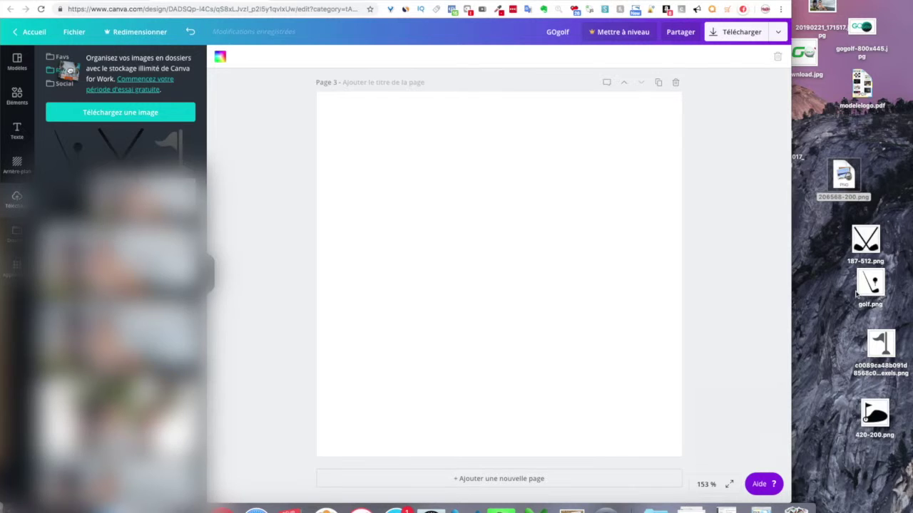
Place the ball-on-tee icon 206568-200.png from the desktop on page 3, shrink it slightly and position it left of centre
{"action": "left_click_drag", "start_coordinate": [843, 175], "coordinate": [530, 240]}
{"action": "left_click_drag", "start_coordinate": [489, 278], "coordinate": [489, 224]}
{"action": "left_click", "coordinate": [320, 191]}
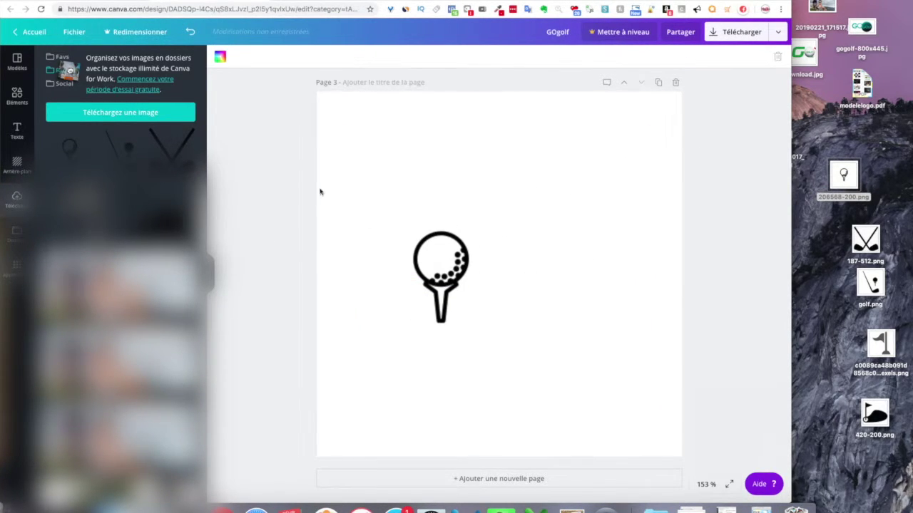
{"action": "left_click_drag", "start_coordinate": [352, 189], "coordinate": [397, 226]}
{"action": "left_click_drag", "start_coordinate": [457, 300], "coordinate": [432, 263]}
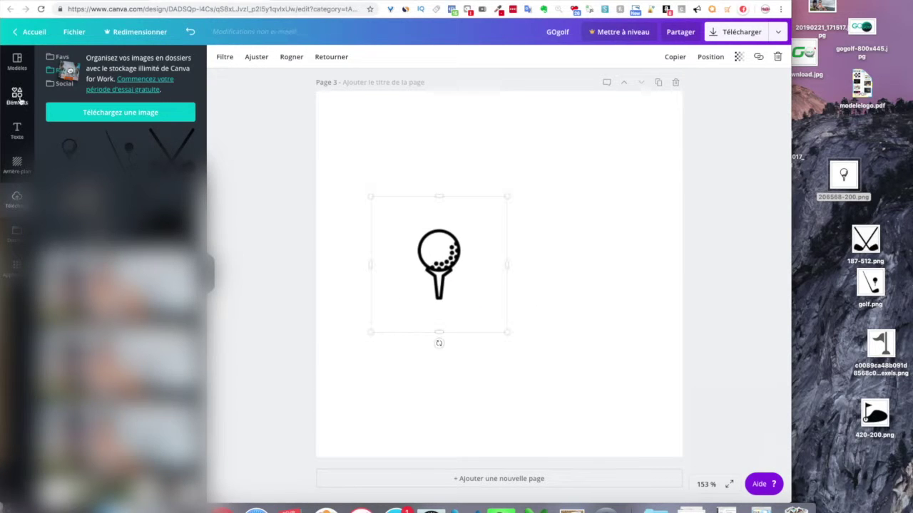
Add the bold name with "Acting Director" text combination to page 3 and move its heading directly below the icon
{"action": "left_click", "coordinate": [17, 130]}
{"action": "scroll", "coordinate": [138, 236], "scroll_direction": "down", "scroll_amount": 5}
{"action": "scroll", "coordinate": [139, 236], "scroll_direction": "up", "scroll_amount": 4}
{"action": "scroll", "coordinate": [139, 237], "scroll_direction": "down", "scroll_amount": 4}
{"action": "left_click_drag", "start_coordinate": [82, 405], "coordinate": [468, 372]}
{"action": "double_click", "coordinate": [468, 372]}
{"action": "left_click_drag", "start_coordinate": [491, 337], "coordinate": [484, 323]}
Replace the bold heading with a G and the word GOLF, separated by a wide gap on one line
{"action": "double_click", "coordinate": [485, 323]}
{"action": "type", "text": "GO GO"}
{"action": "key", "text": "BackSpace"}
{"action": "key", "text": "BackSpace"}
{"action": "key", "text": "BackSpace"}
{"action": "key", "text": "BackSpace"}
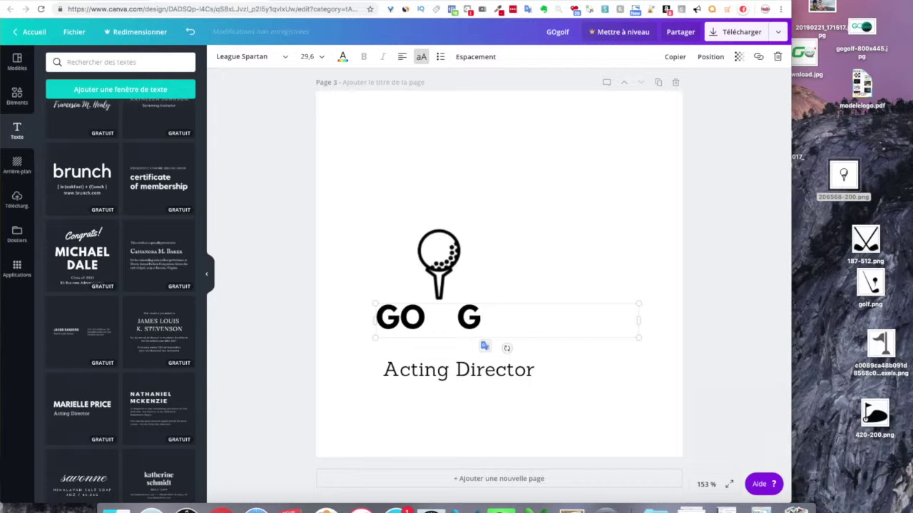
{"action": "type", "text": "GOLF"}
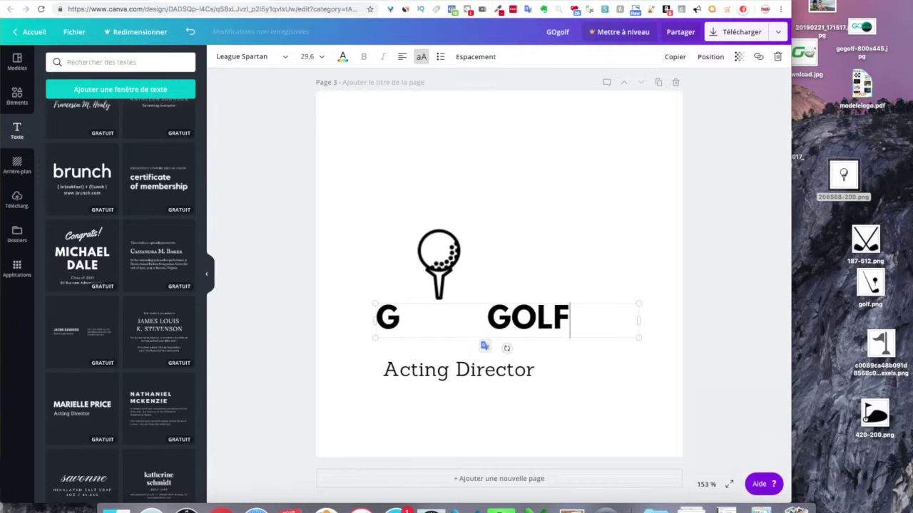
Set the heading's font size to 42 and widen its text box so it stays on one line
{"action": "left_click", "coordinate": [308, 57]}
{"action": "left_click", "coordinate": [314, 227]}
{"action": "left_click_drag", "start_coordinate": [639, 288], "coordinate": [710, 281]}
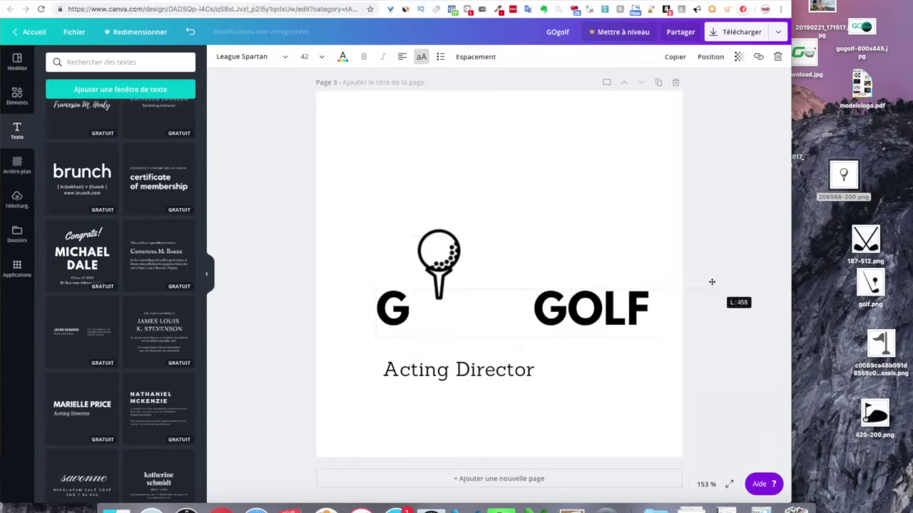
Move the heading level with the golf ball and narrow its gap so the icon serves as the O of GO
{"action": "left_click_drag", "start_coordinate": [496, 302], "coordinate": [537, 248]}
{"action": "left_click", "coordinate": [479, 250]}
{"action": "key", "text": "BackSpace"}
{"action": "key", "text": "BackSpace"}
{"action": "key", "text": "BackSpace"}
{"action": "key", "text": "Left"}
{"action": "key", "text": "Left"}
{"action": "key", "text": "Left"}
{"action": "key", "text": "BackSpace"}
{"action": "left_click", "coordinate": [478, 253]}
{"action": "key", "text": "Right"}
{"action": "key", "text": "BackSpace"}
{"action": "left_click", "coordinate": [438, 261]}
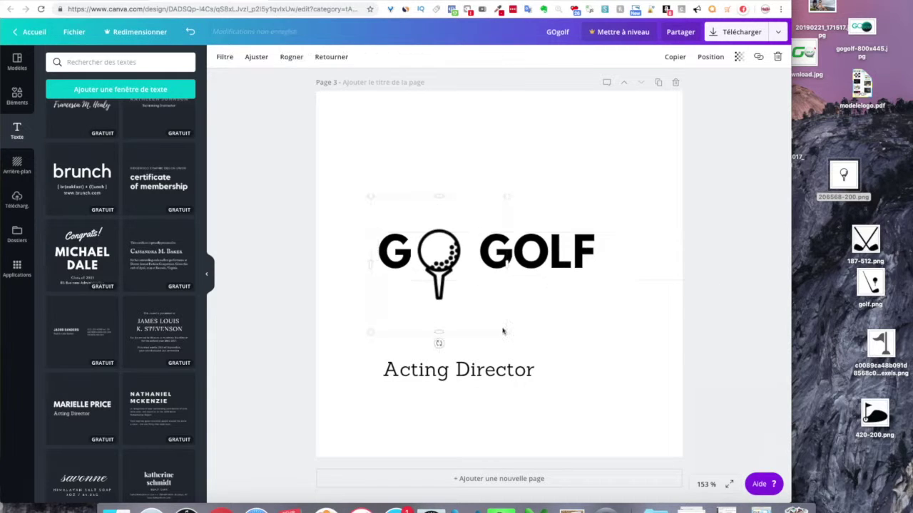
{"action": "left_click_drag", "start_coordinate": [396, 269], "coordinate": [401, 269]}
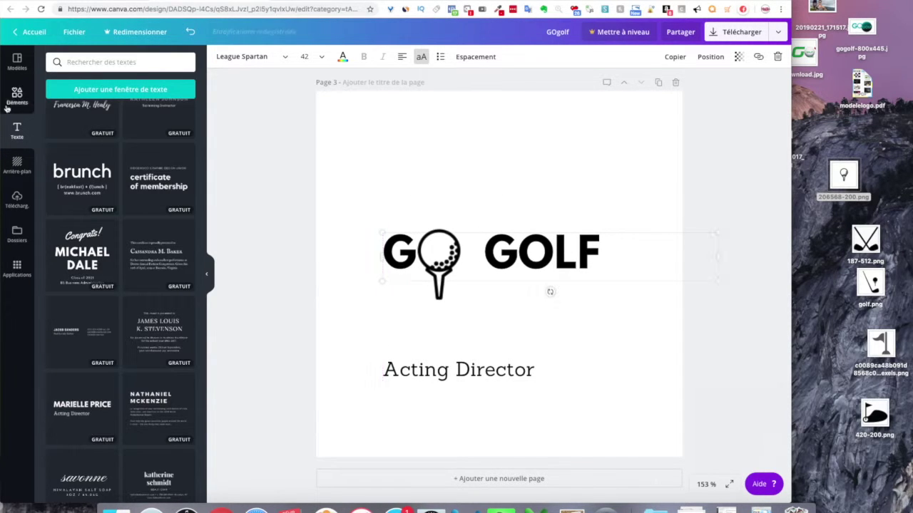
Add a plain line, colour it green, and stretch it beneath the heading from the tee to just past GOLF
{"action": "left_click", "coordinate": [17, 97]}
{"action": "left_click", "coordinate": [187, 62]}
{"action": "scroll", "coordinate": [122, 285], "scroll_direction": "down", "scroll_amount": 3}
{"action": "left_click", "coordinate": [130, 324]}
{"action": "left_click", "coordinate": [219, 56]}
{"action": "left_click", "coordinate": [298, 81]}
{"action": "left_click_drag", "start_coordinate": [507, 297], "coordinate": [462, 274]}
{"action": "left_click_drag", "start_coordinate": [550, 274], "coordinate": [608, 274]}
{"action": "left_click", "coordinate": [665, 309]}
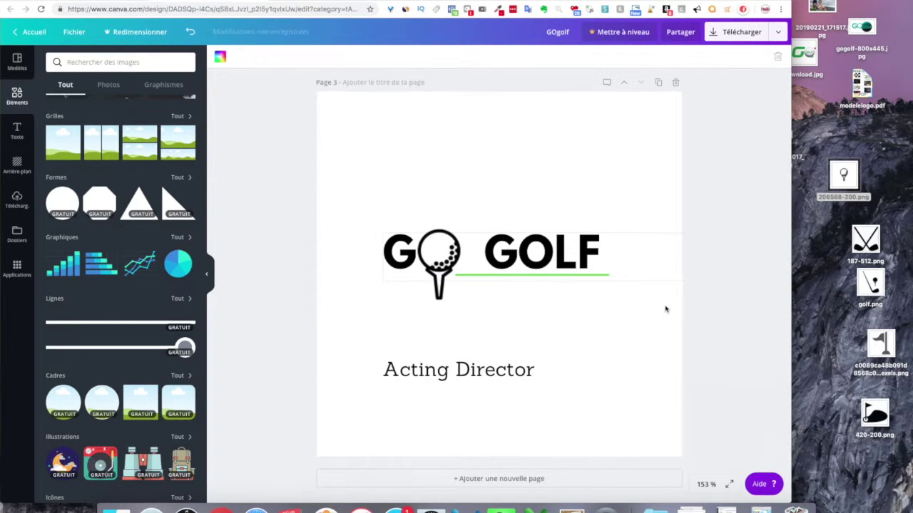
Move the Acting Director text under the green line and replace it with GOLF MASTER CLUB
{"action": "left_click_drag", "start_coordinate": [453, 374], "coordinate": [526, 292]}
{"action": "double_click", "coordinate": [527, 292]}
{"action": "type", "text": "GOLF"}
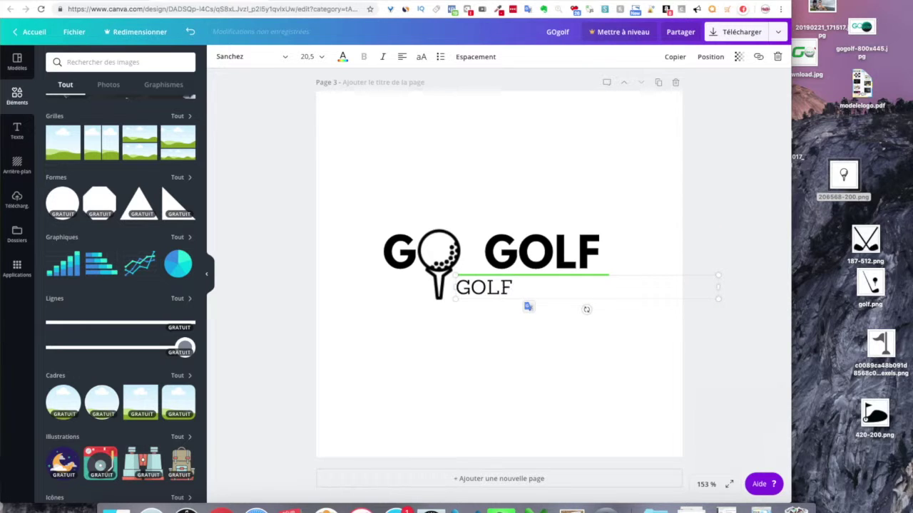
{"action": "type", "text": " MASTER CLUB"}
Set the tagline's font size to 12 and widen its letter spacing to match the green line's length
{"action": "left_click", "coordinate": [312, 56]}
{"action": "left_click", "coordinate": [316, 184]}
{"action": "left_click", "coordinate": [311, 57]}
{"action": "left_click", "coordinate": [314, 142]}
{"action": "mouse_move", "coordinate": [577, 291]}
{"action": "left_mouse_down"}
{"action": "mouse_move", "coordinate": [585, 276]}
{"action": "mouse_move", "coordinate": [577, 284]}
{"action": "left_mouse_up"}
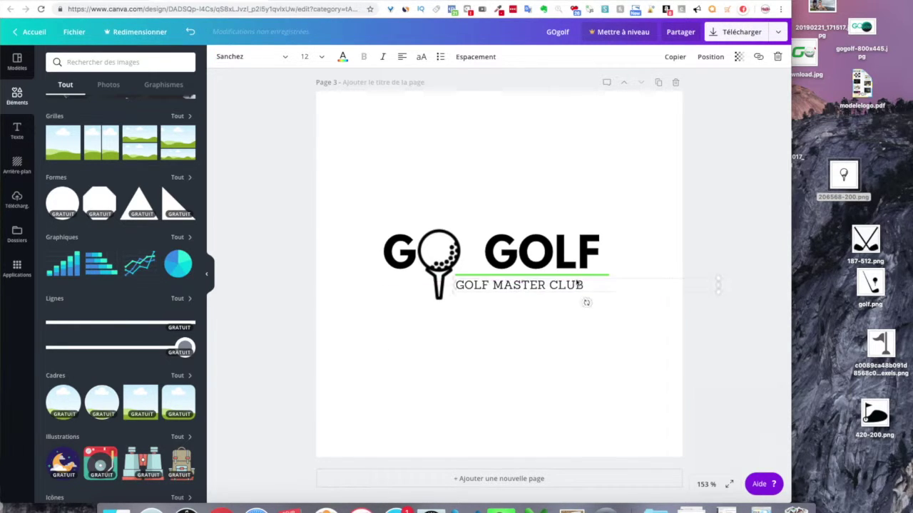
{"action": "left_click", "coordinate": [469, 56]}
{"action": "left_click_drag", "start_coordinate": [550, 85], "coordinate": [564, 86]}
{"action": "left_click", "coordinate": [713, 167]}
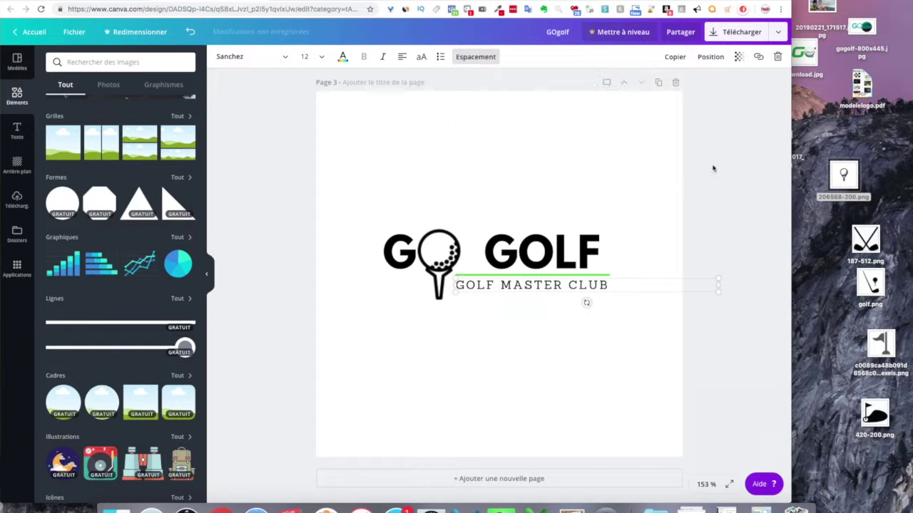
Enlarge the whole ball-on-tee logo as one selection so it spans most of page 3's width
{"action": "left_click", "coordinate": [408, 207]}
{"action": "left_click_drag", "start_coordinate": [355, 348], "coordinate": [321, 385]}
{"action": "left_click_drag", "start_coordinate": [723, 194], "coordinate": [756, 114]}
{"action": "left_click", "coordinate": [296, 281]}
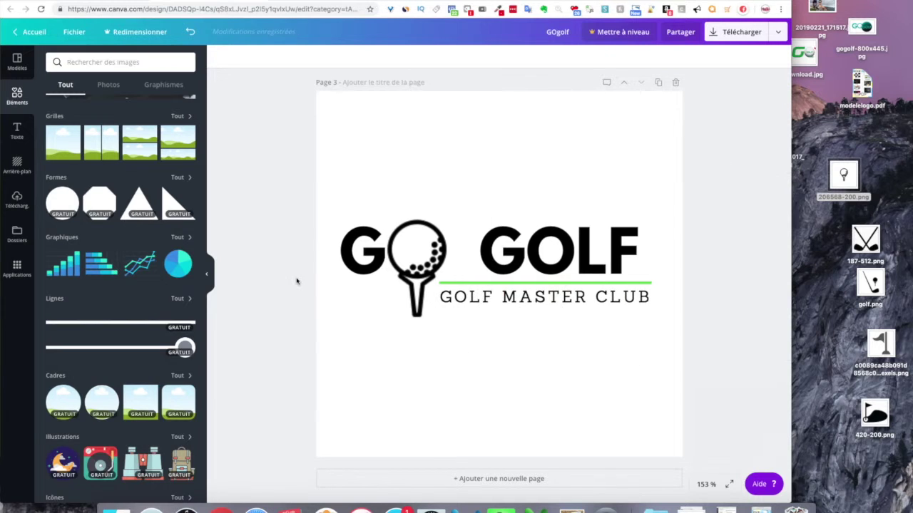
Review the three logo versions across pages 1 to 3 and compare their layouts
{"action": "scroll", "coordinate": [296, 281], "scroll_direction": "up", "scroll_amount": 10}
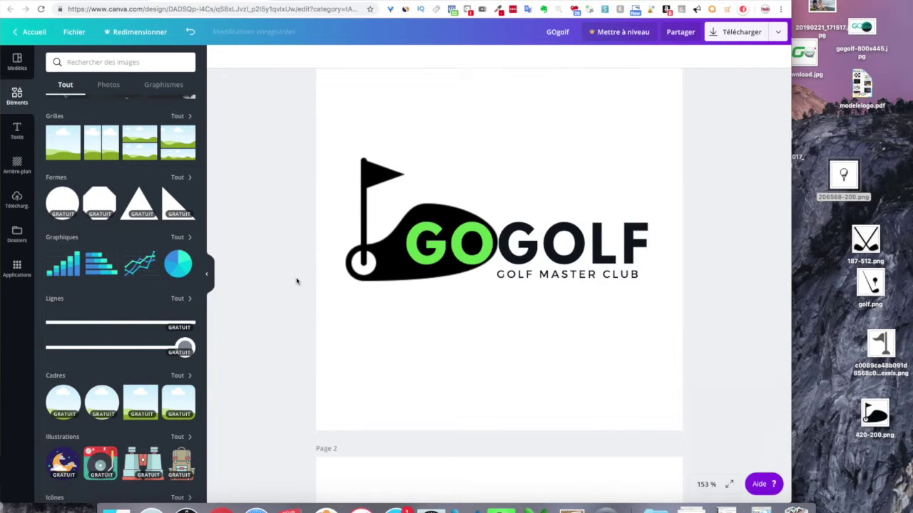
{"action": "scroll", "coordinate": [296, 281], "scroll_direction": "down", "scroll_amount": 5}
{"action": "scroll", "coordinate": [296, 281], "scroll_direction": "down", "scroll_amount": 4}
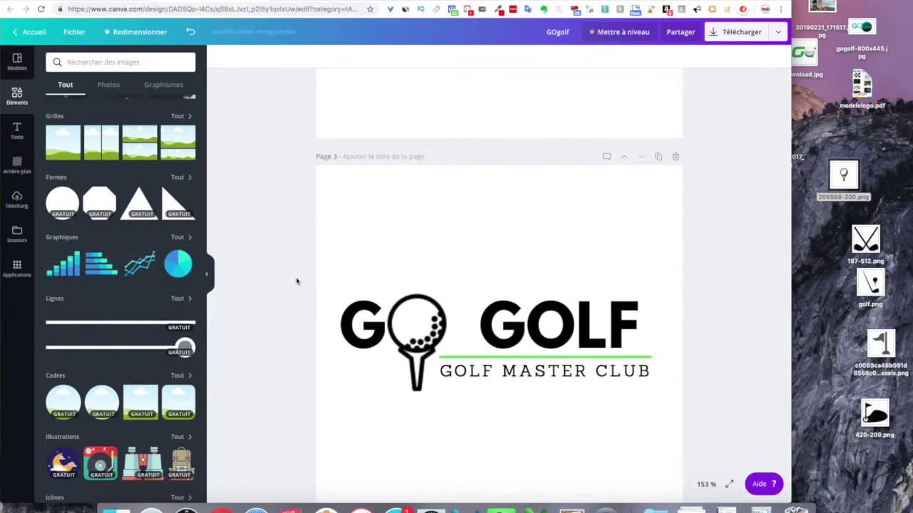
{"action": "scroll", "coordinate": [297, 281], "scroll_direction": "down", "scroll_amount": 1}
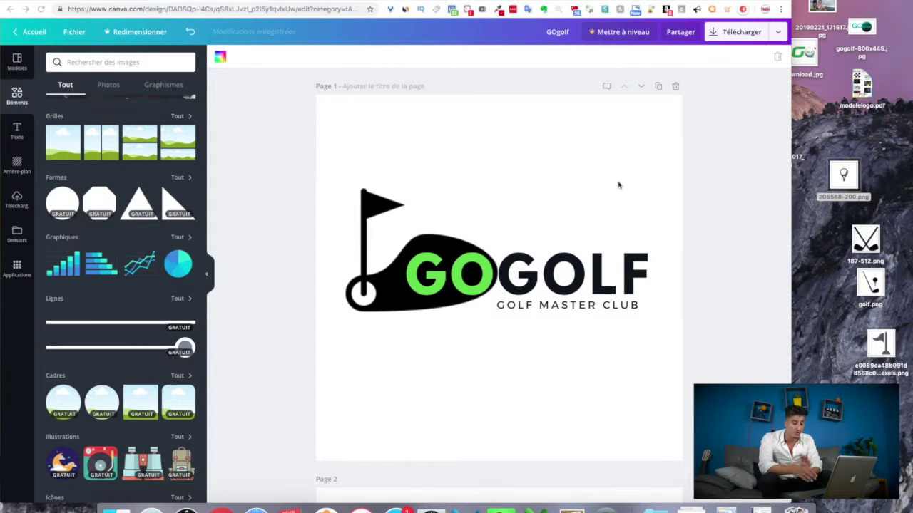
{"action": "scroll", "coordinate": [619, 185], "scroll_direction": "down", "scroll_amount": 1}
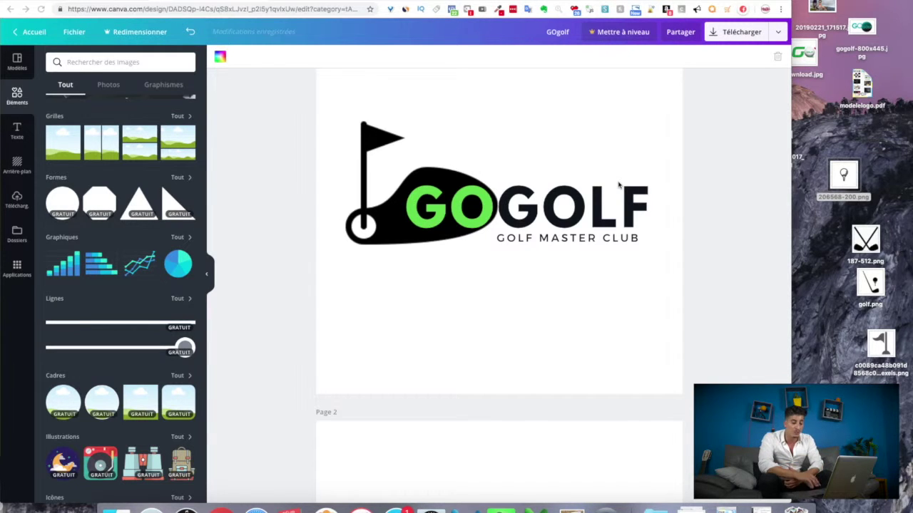
{"action": "scroll", "coordinate": [619, 186], "scroll_direction": "down", "scroll_amount": 3}
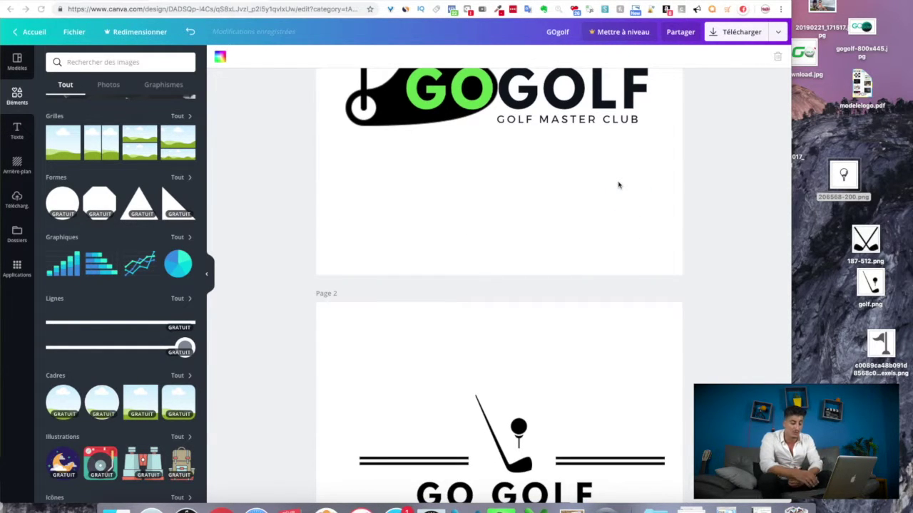
{"action": "scroll", "coordinate": [618, 186], "scroll_direction": "down", "scroll_amount": 8}
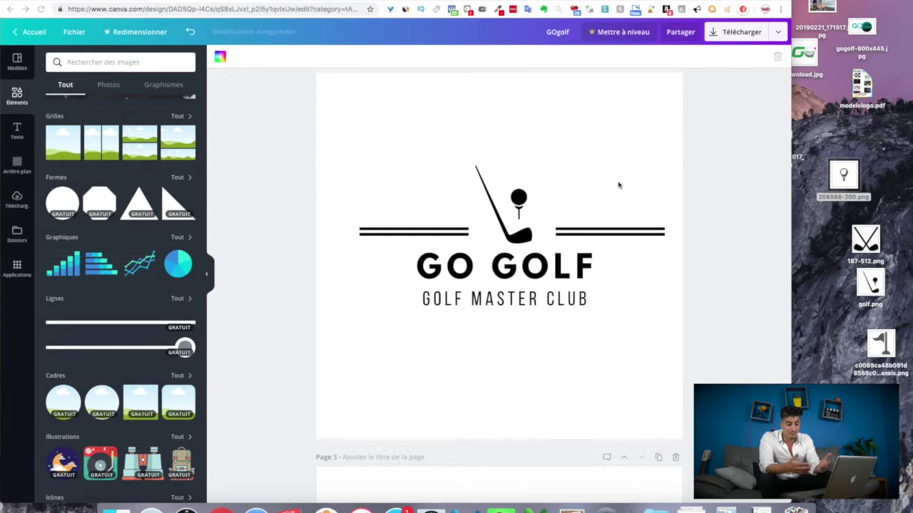
{"action": "scroll", "coordinate": [619, 186], "scroll_direction": "down", "scroll_amount": 7}
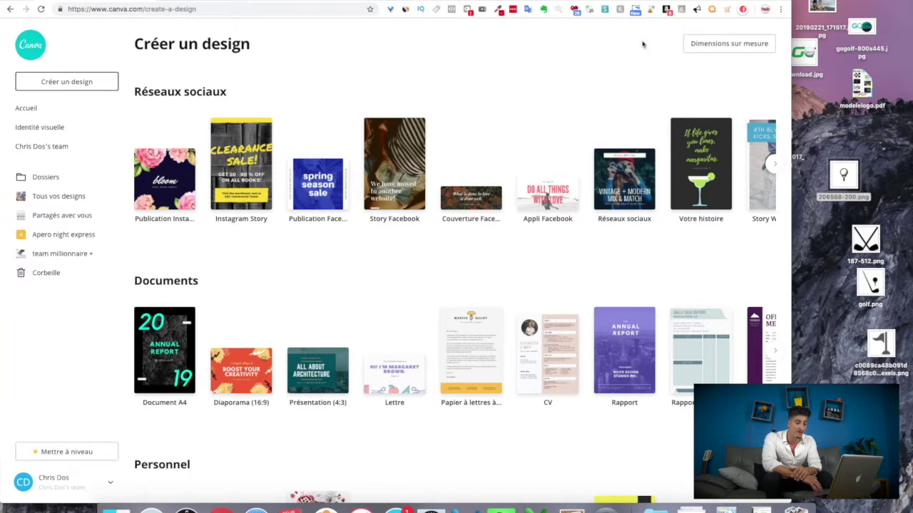
Create a new custom-size design of 700 × 200 px
{"action": "left_click", "coordinate": [717, 50]}
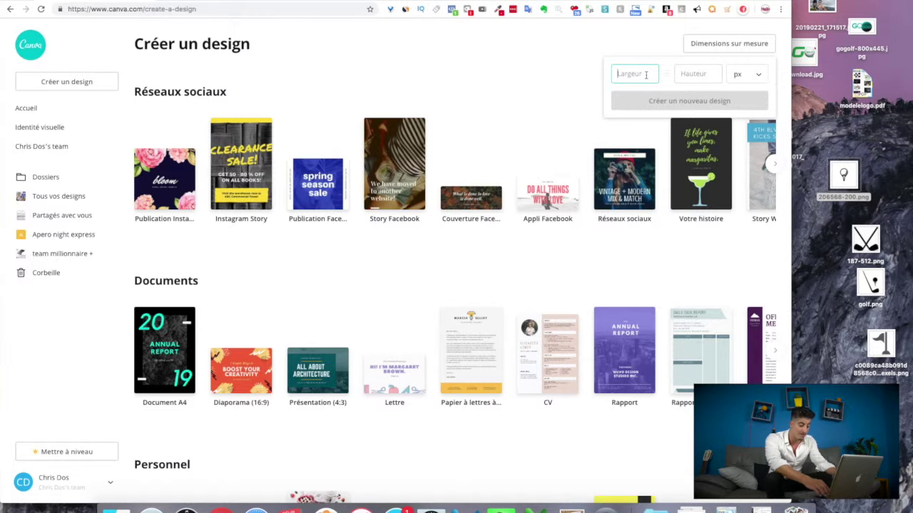
{"action": "type", "text": "700"}
{"action": "key", "text": "Tab"}
{"action": "type", "text": "200"}
{"action": "left_click", "coordinate": [658, 106]}
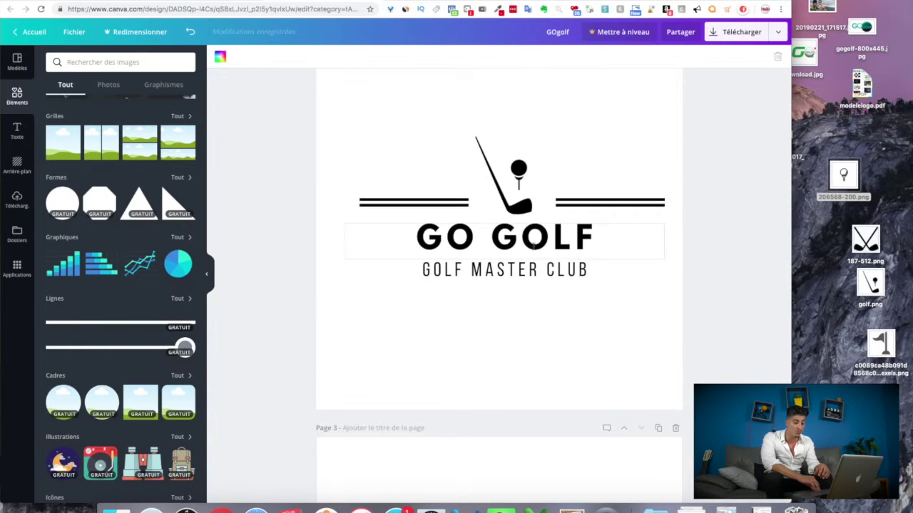
In the GOgolf design, delete the golf-club and flag logo pages, keeping only the ball-on-tee version
{"action": "scroll", "coordinate": [533, 247], "scroll_direction": "up", "scroll_amount": 2}
{"action": "scroll", "coordinate": [533, 247], "scroll_direction": "down", "scroll_amount": 3}
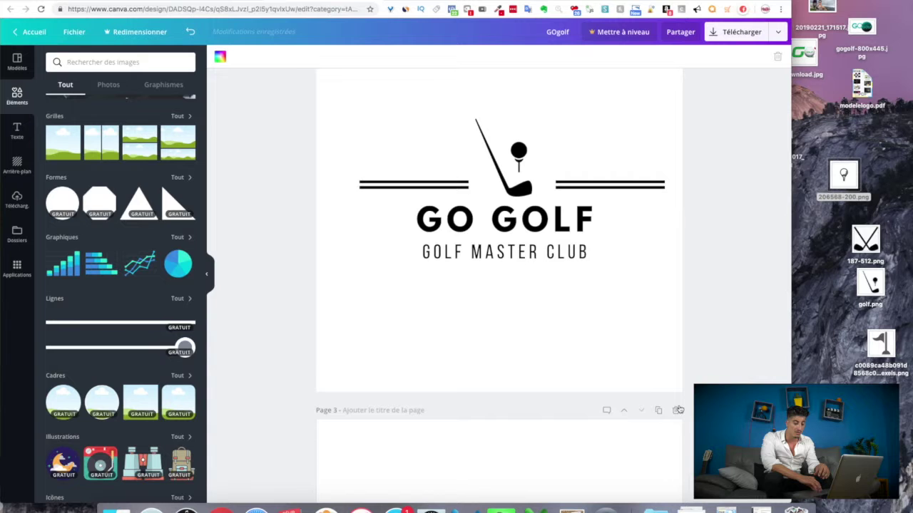
{"action": "scroll", "coordinate": [676, 290], "scroll_direction": "up", "scroll_amount": 3}
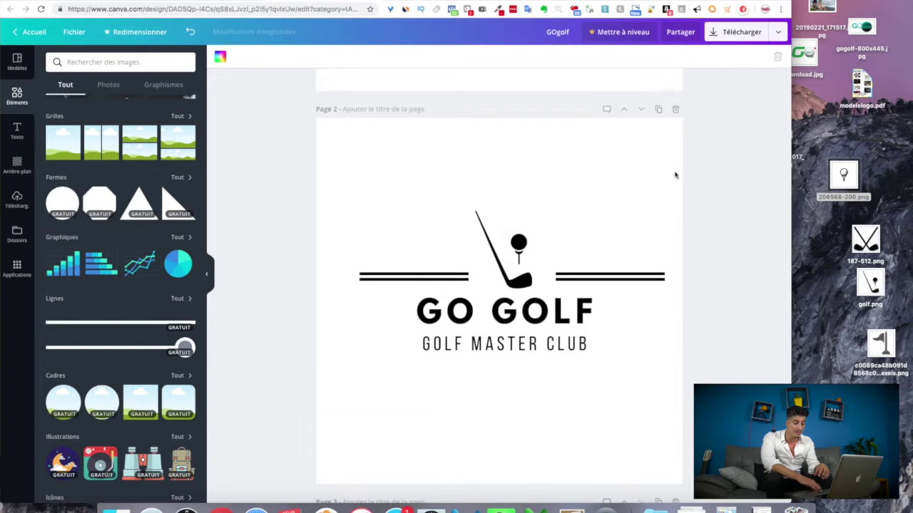
{"action": "left_click", "coordinate": [676, 112]}
{"action": "left_click", "coordinate": [676, 111]}
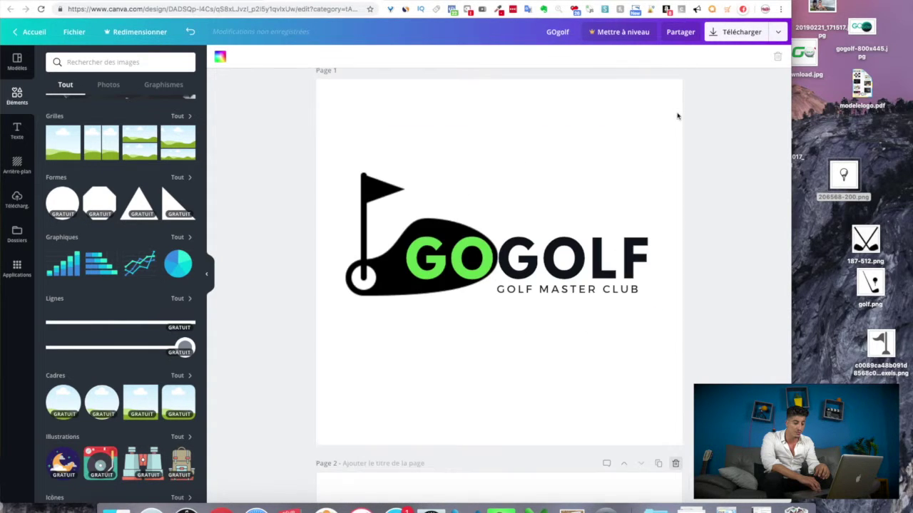
{"action": "left_click", "coordinate": [676, 86]}
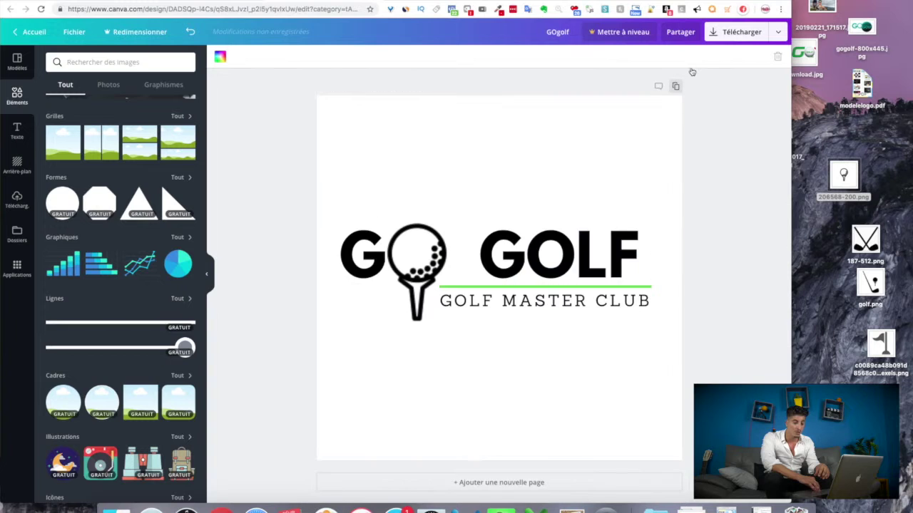
Download the remaining logo page as a PNG and dismiss the free-trial offer
{"action": "left_click", "coordinate": [727, 33]}
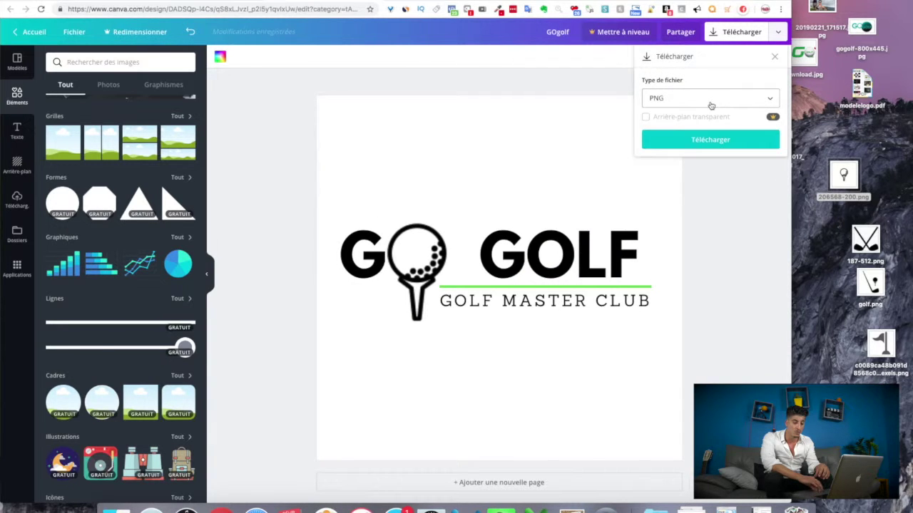
{"action": "left_click", "coordinate": [722, 140]}
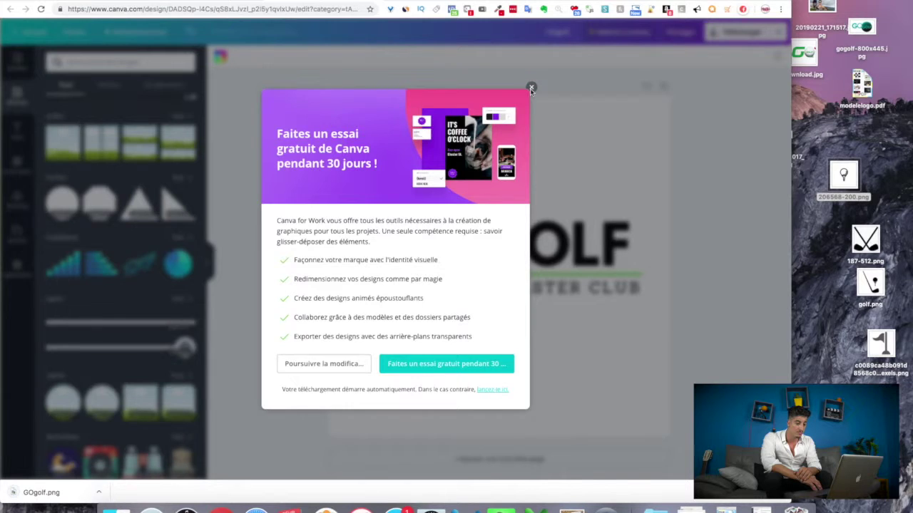
{"action": "left_click", "coordinate": [530, 90]}
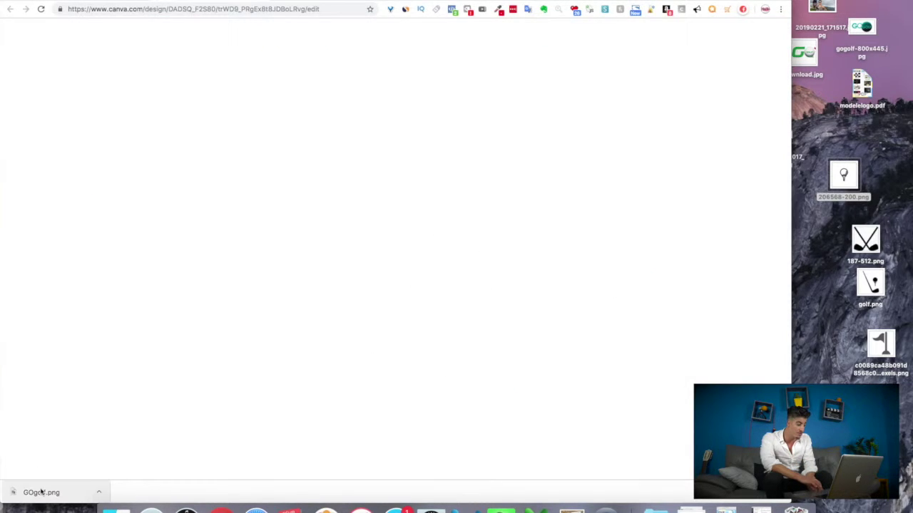
Upload GOgolf.png to the 700 × 200 px design, insert it, and enlarge it to about 541 px wide near the middle
{"action": "left_click_drag", "start_coordinate": [41, 492], "coordinate": [69, 70]}
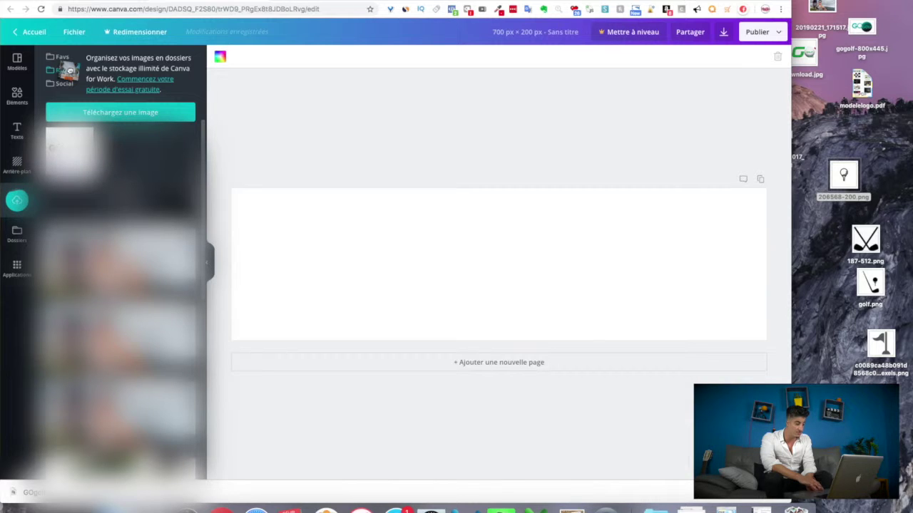
{"action": "left_click", "coordinate": [69, 151]}
{"action": "left_click_drag", "start_coordinate": [438, 323], "coordinate": [278, 485]}
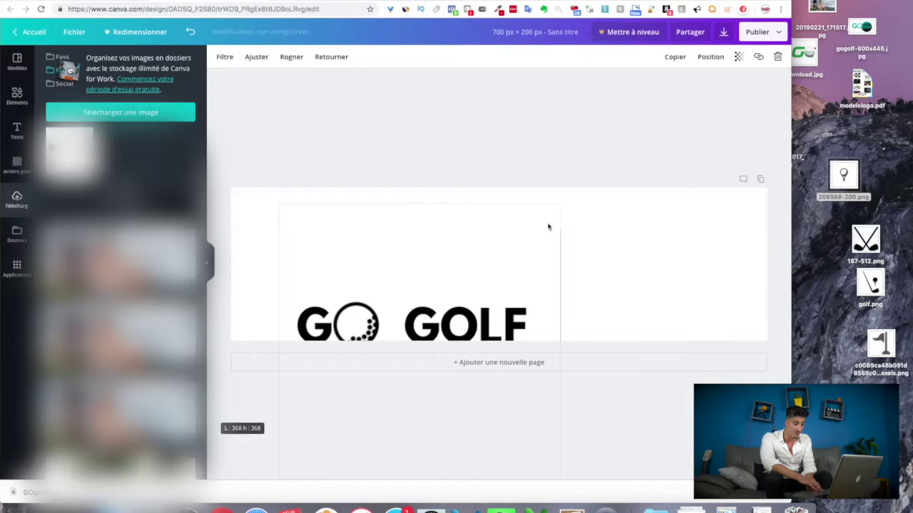
{"action": "left_click_drag", "start_coordinate": [562, 201], "coordinate": [726, 102]}
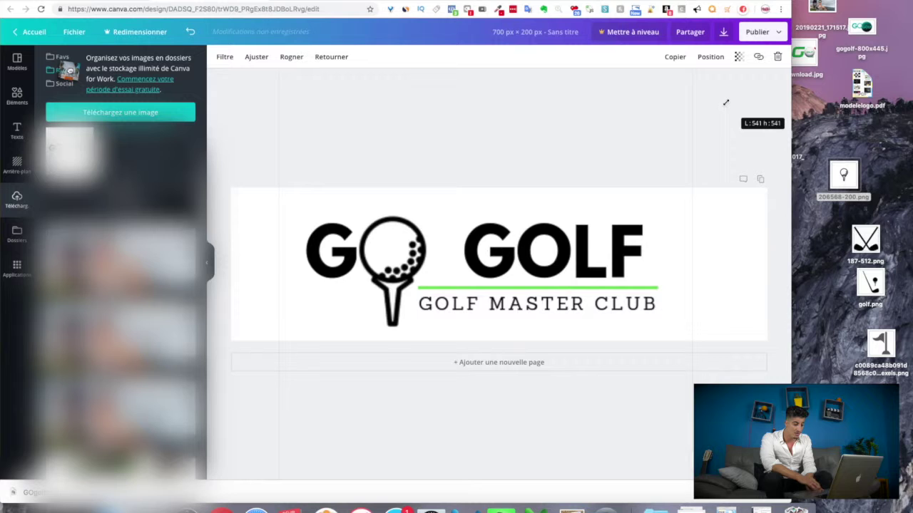
{"action": "left_click_drag", "start_coordinate": [498, 246], "coordinate": [522, 245]}
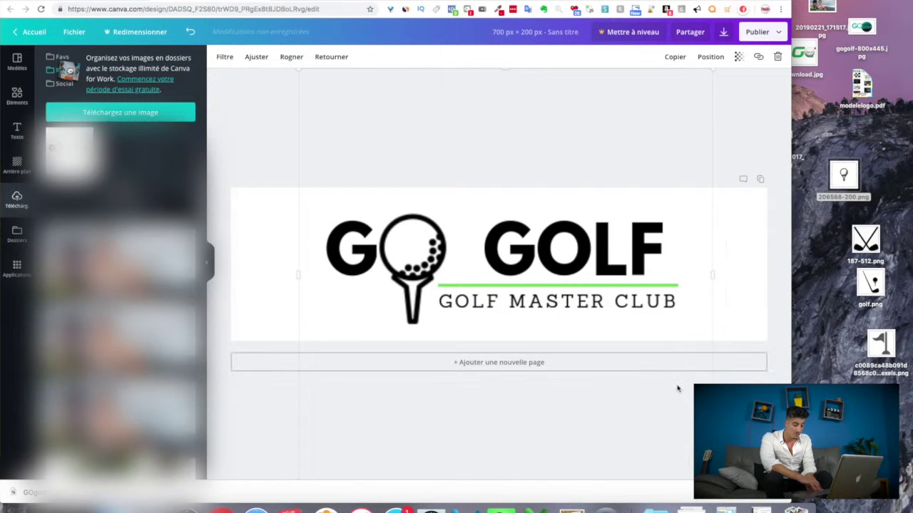
Enlarge the inserted logo image further and reposition it so the whole logo fits inside the banner
{"action": "scroll", "coordinate": [678, 387], "scroll_direction": "down", "scroll_amount": 1}
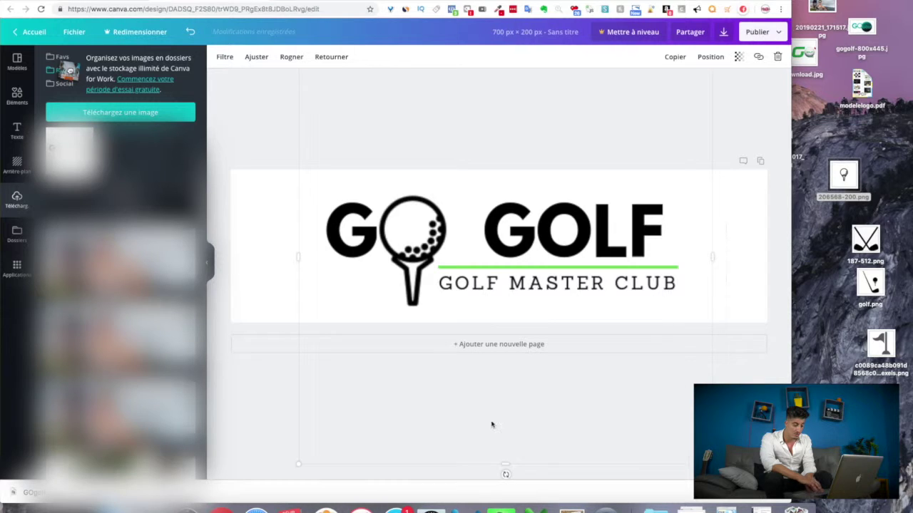
{"action": "left_click_drag", "start_coordinate": [290, 464], "coordinate": [247, 486]}
{"action": "left_click_drag", "start_coordinate": [292, 452], "coordinate": [292, 452]}
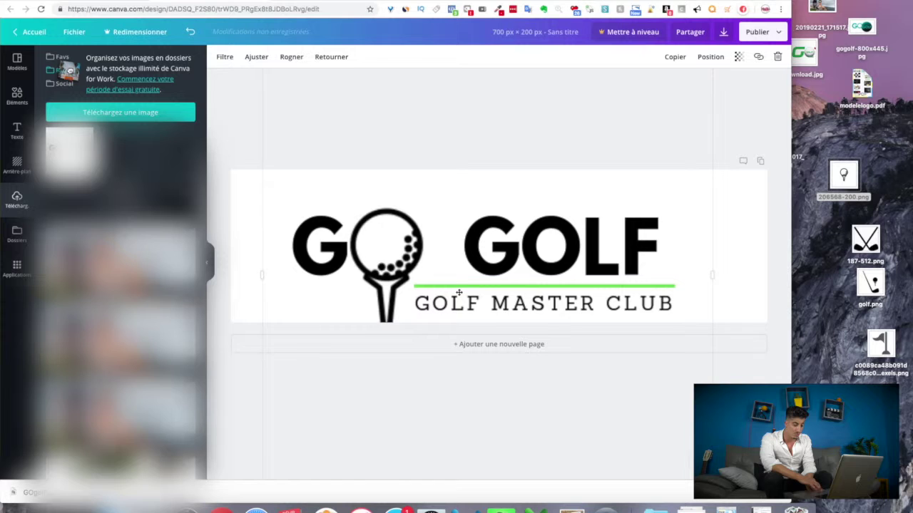
{"action": "left_click_drag", "start_coordinate": [466, 275], "coordinate": [482, 276]}
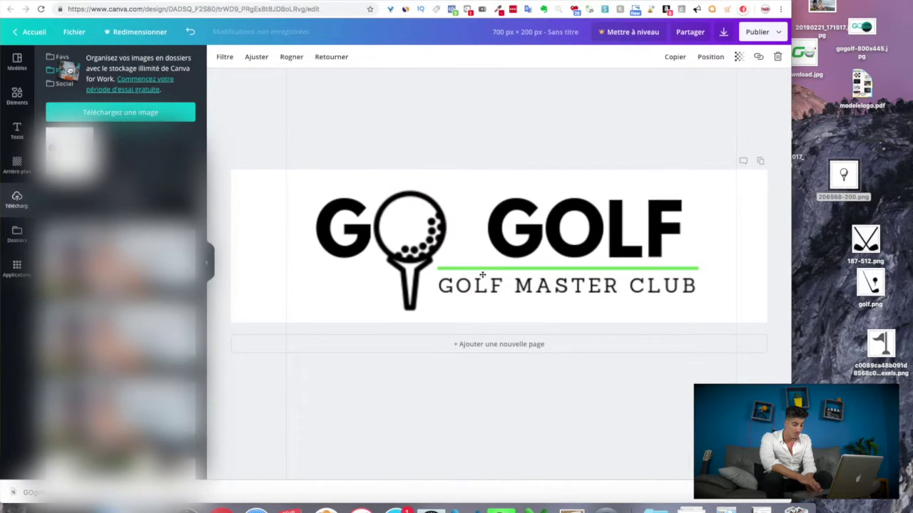
Deselect the banner logo, switch to Fiverr, and search its services for LOGO
{"action": "left_click", "coordinate": [262, 143]}
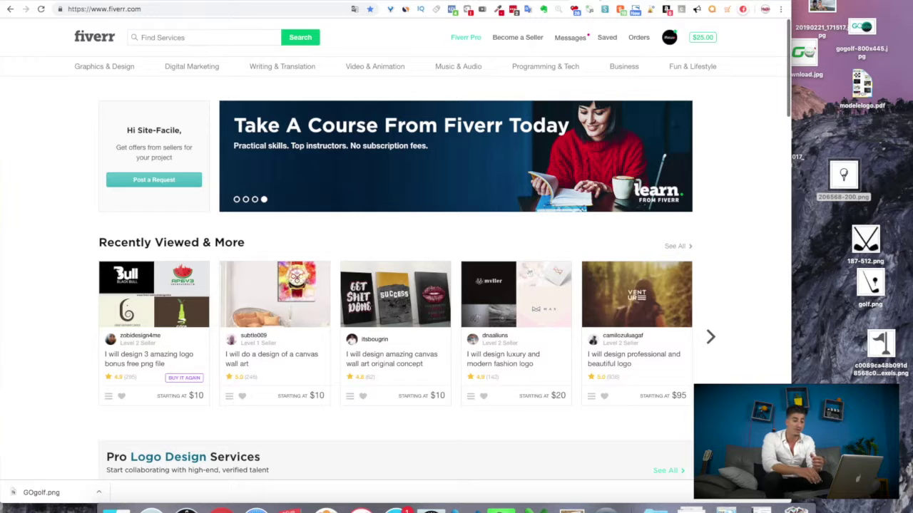
{"action": "left_click", "coordinate": [217, 39]}
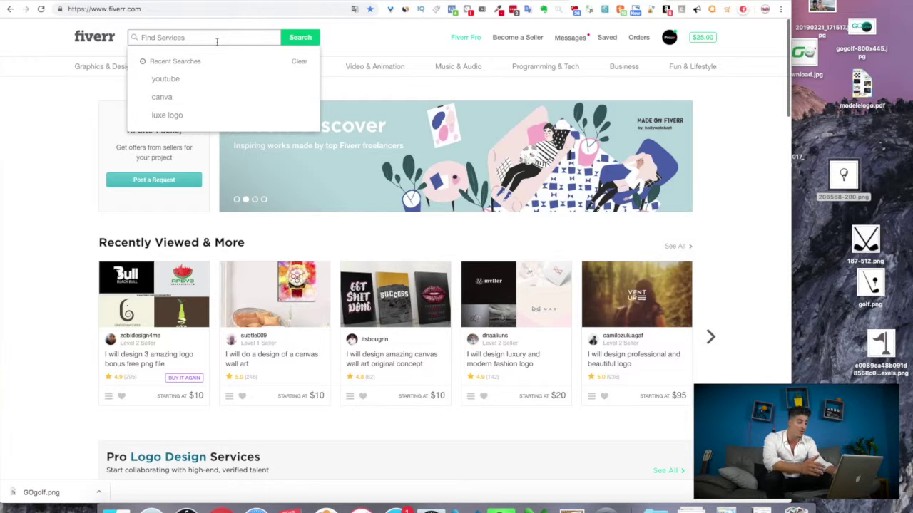
{"action": "type", "text": "LOGO"}
{"action": "key", "text": "Return"}
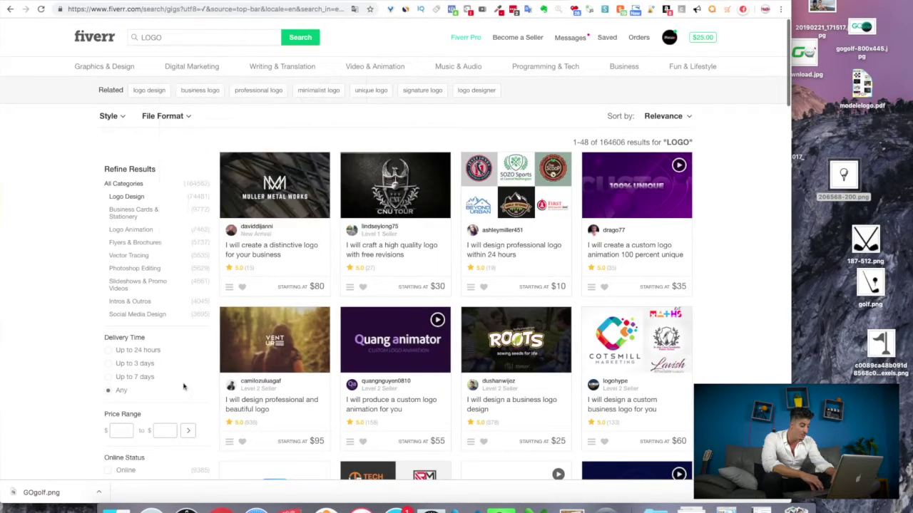
Filter the Fiverr logo gigs to a maximum price of $10 and browse the offers
{"action": "left_click", "coordinate": [166, 432]}
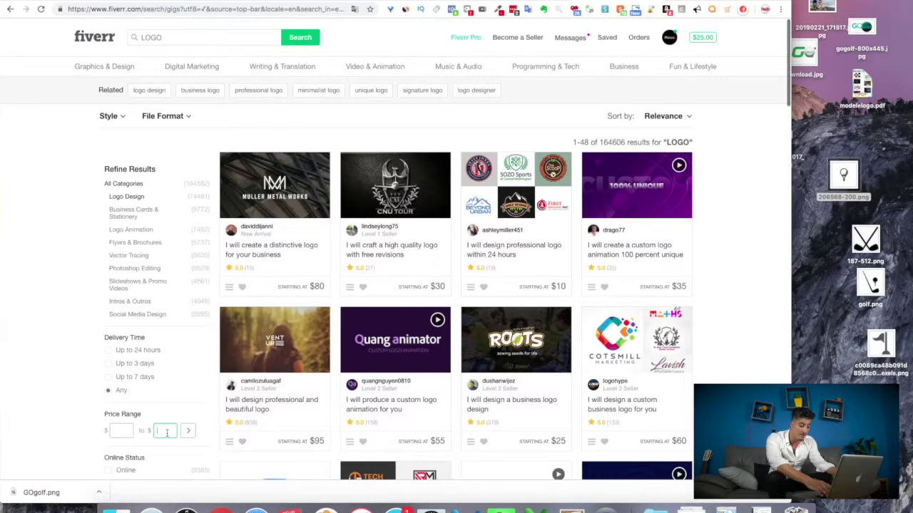
{"action": "type", "text": "10"}
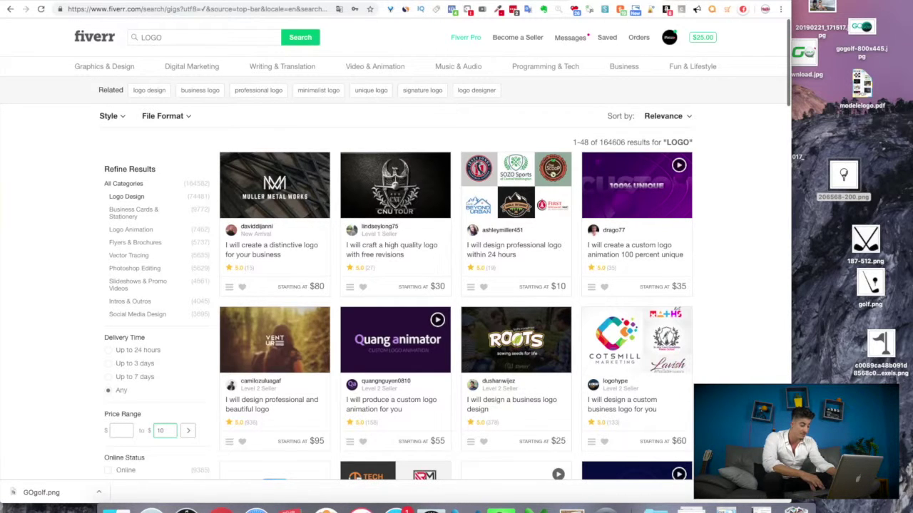
{"action": "key", "text": "Return"}
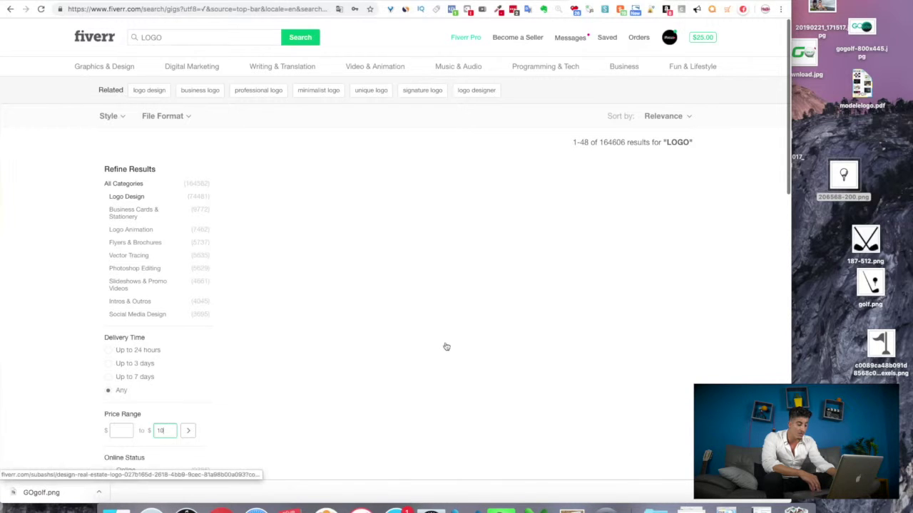
{"action": "scroll", "coordinate": [446, 344], "scroll_direction": "down", "scroll_amount": 2}
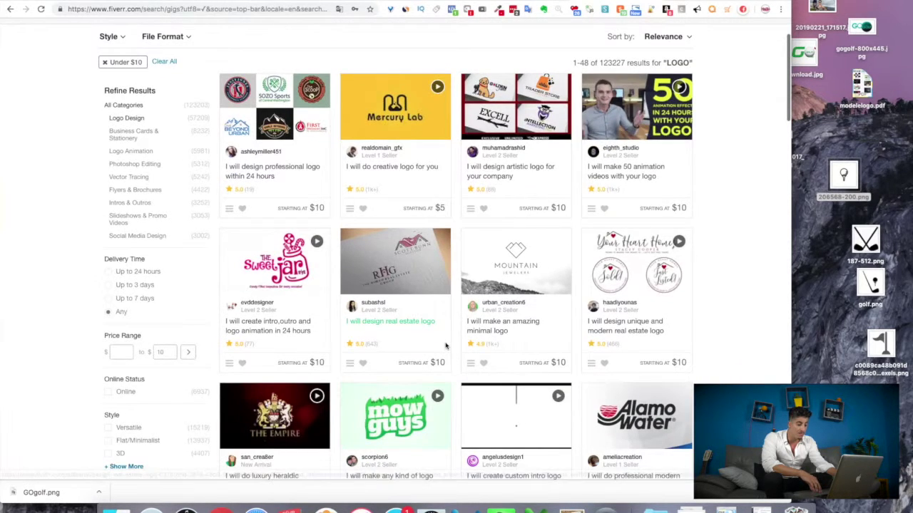
{"action": "scroll", "coordinate": [446, 346], "scroll_direction": "down", "scroll_amount": 1}
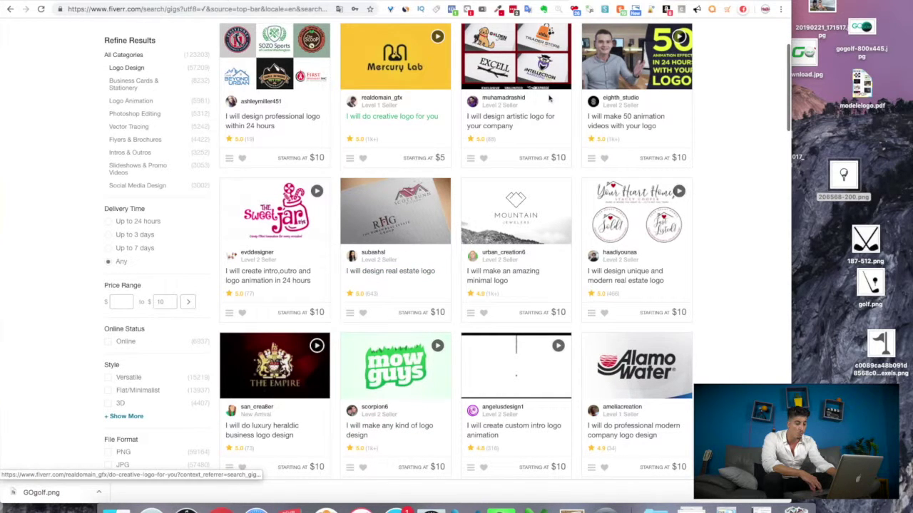
{"action": "scroll", "coordinate": [449, 89], "scroll_direction": "up", "scroll_amount": 1}
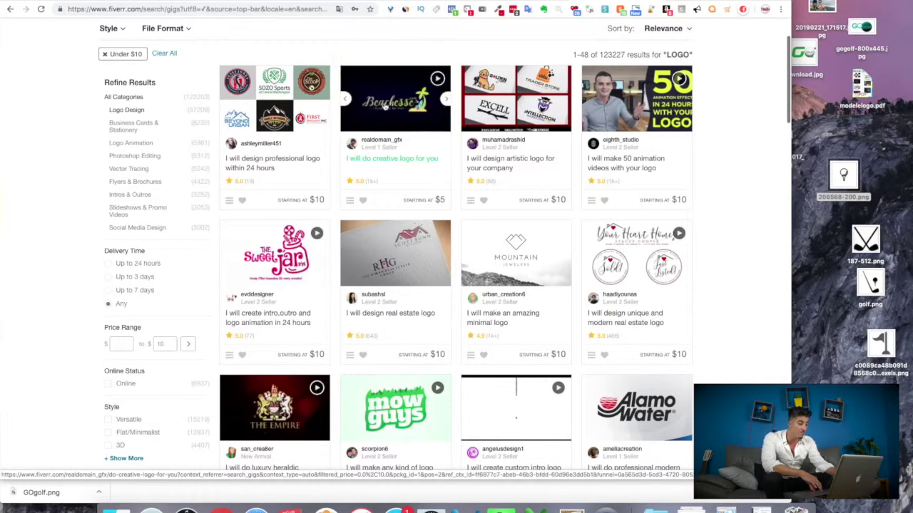
Switch to 5euros.com, search its microservices for LOGO, and browse the logo design offers
{"action": "left_click", "coordinate": [324, 104]}
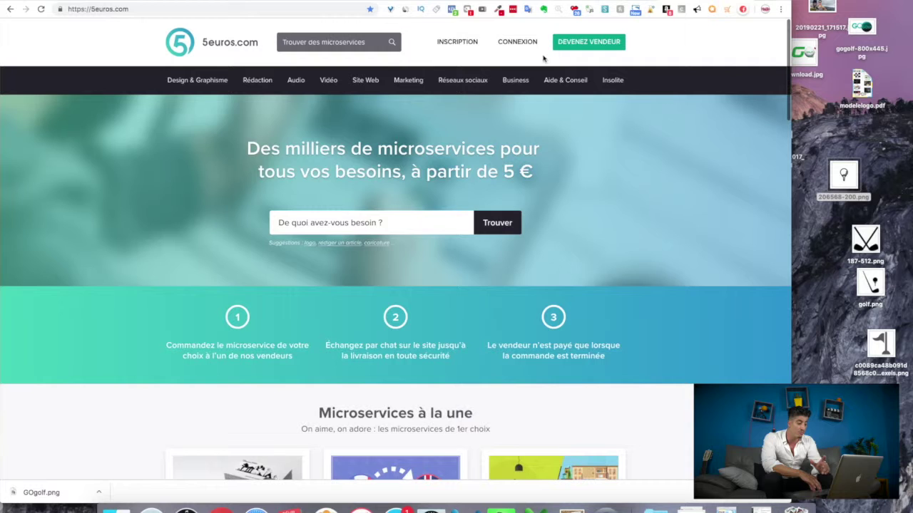
{"action": "left_click", "coordinate": [351, 223]}
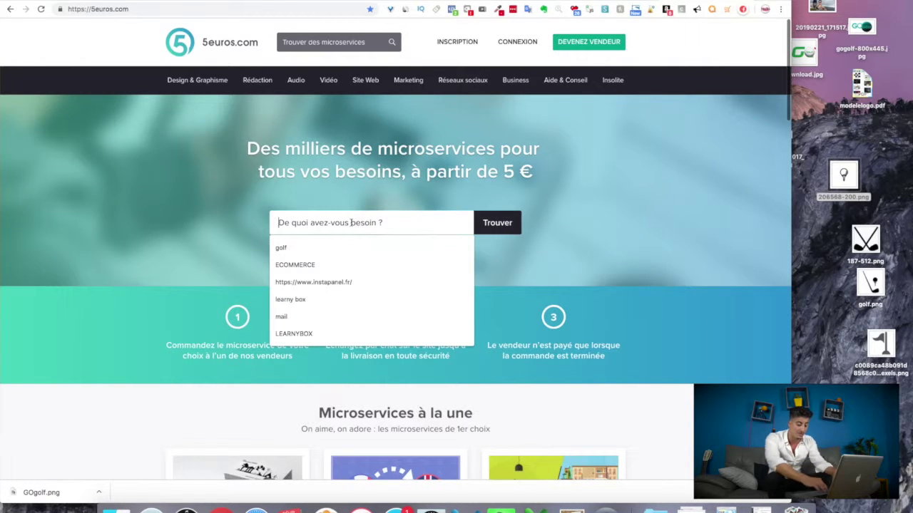
{"action": "type", "text": "LOGO"}
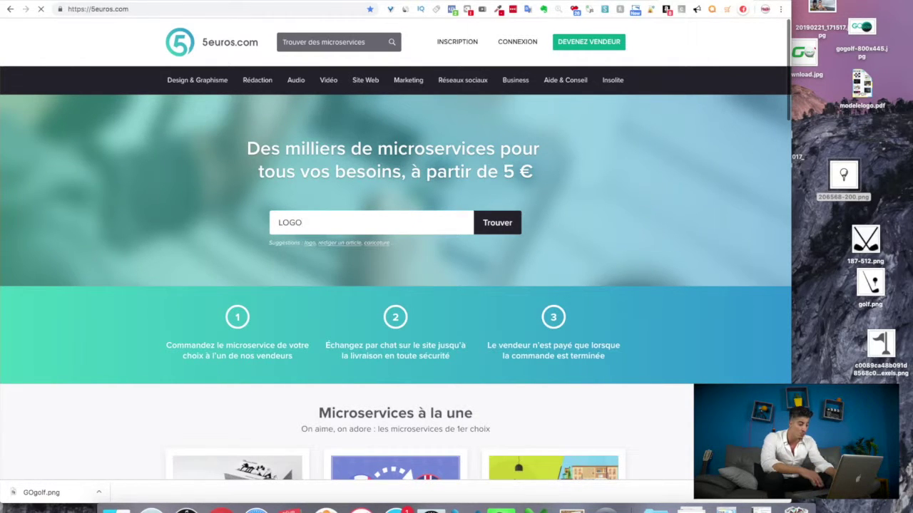
{"action": "key", "text": "Return"}
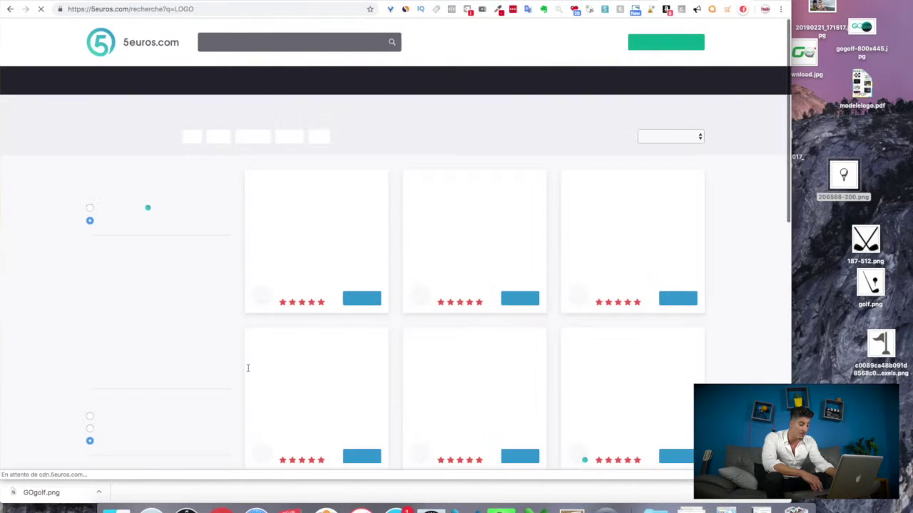
{"action": "scroll", "coordinate": [239, 324], "scroll_direction": "down", "scroll_amount": 3}
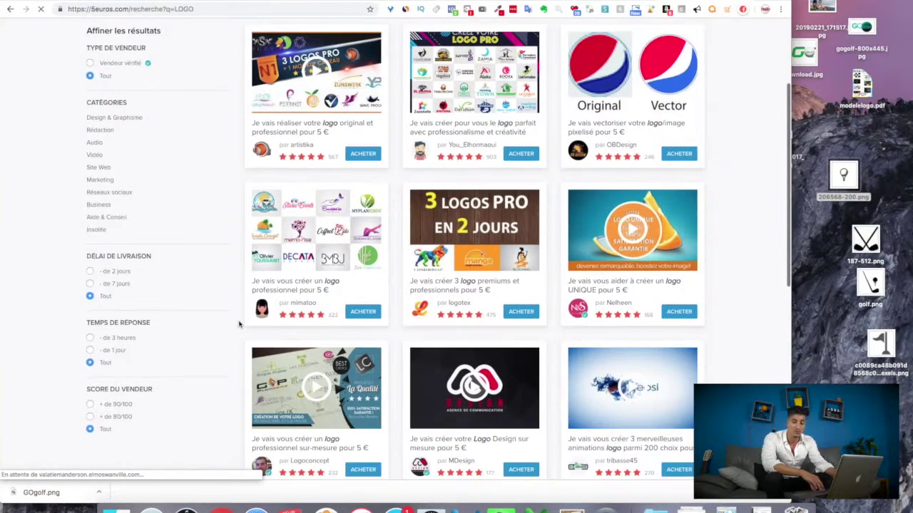
{"action": "scroll", "coordinate": [239, 325], "scroll_direction": "down", "scroll_amount": 2}
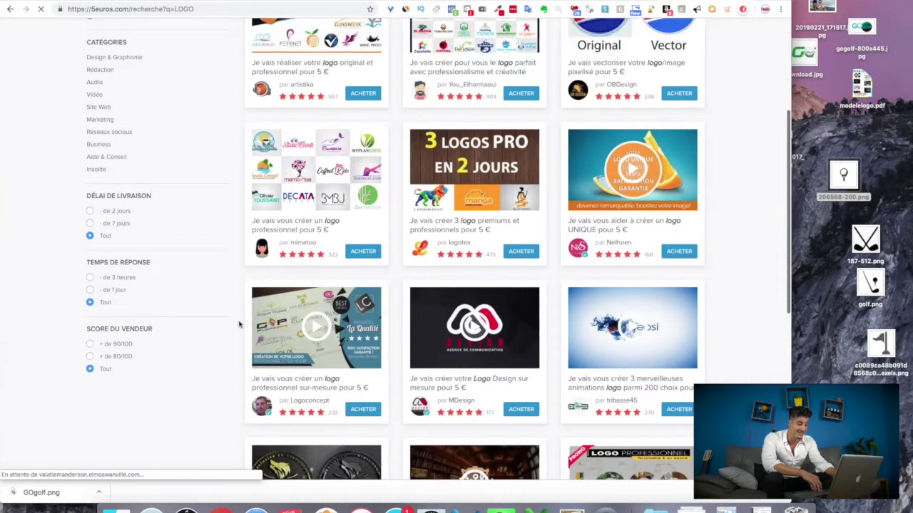